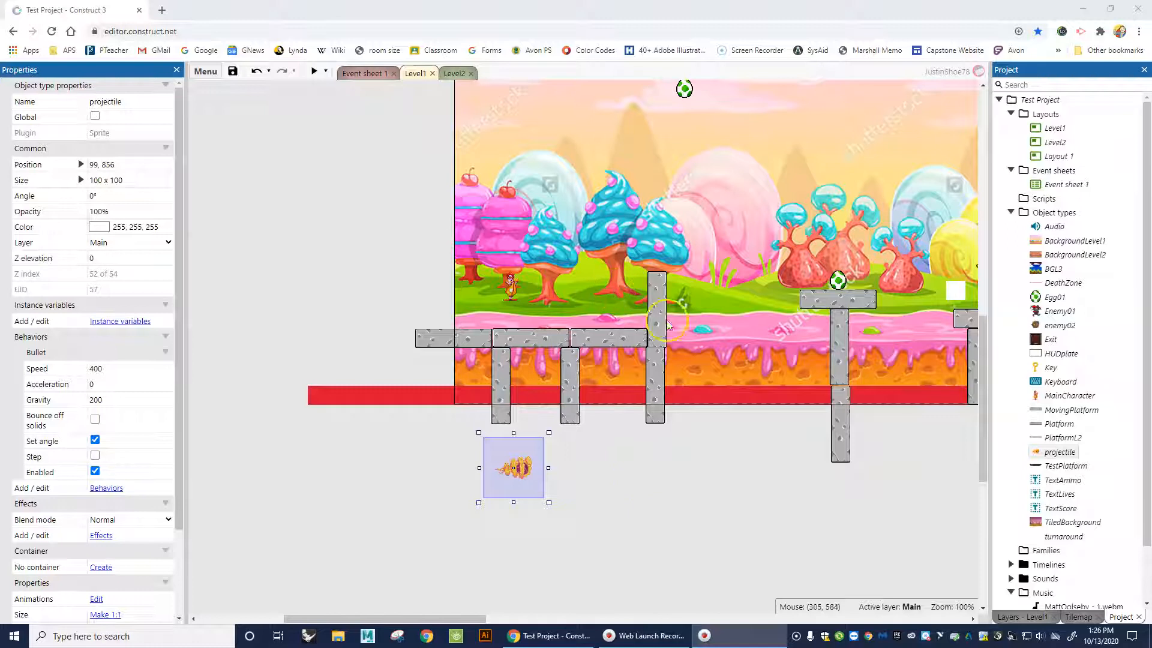
Make Main the active layer of the Level1 layout and return to the project's object list.
click(1021, 617)
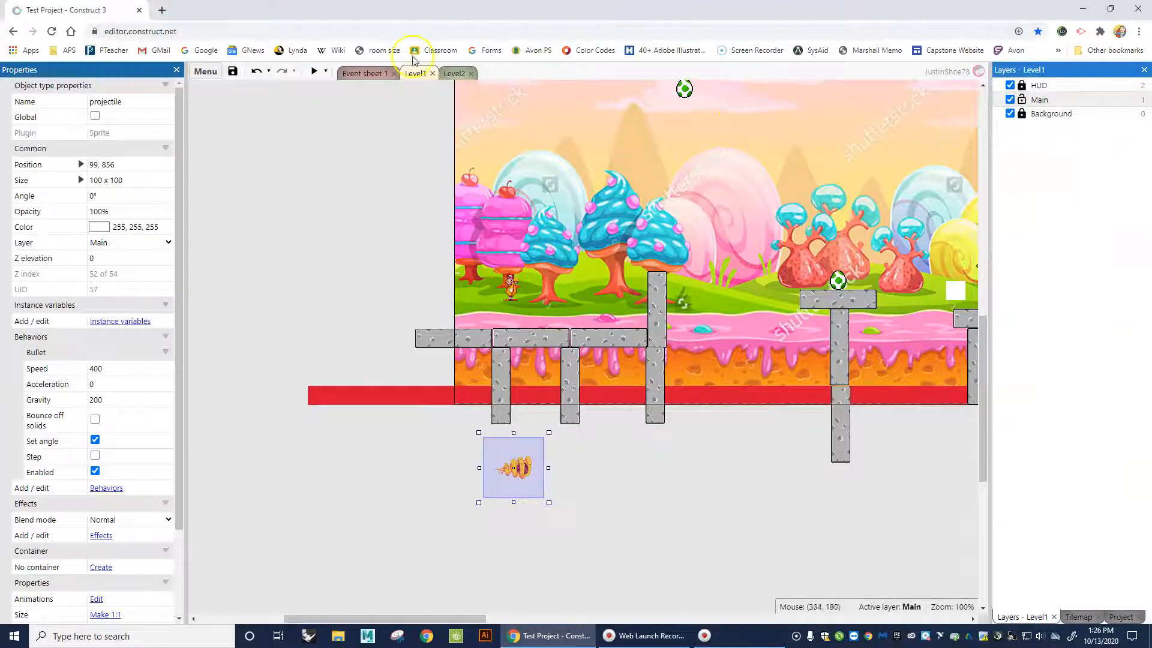
click(423, 80)
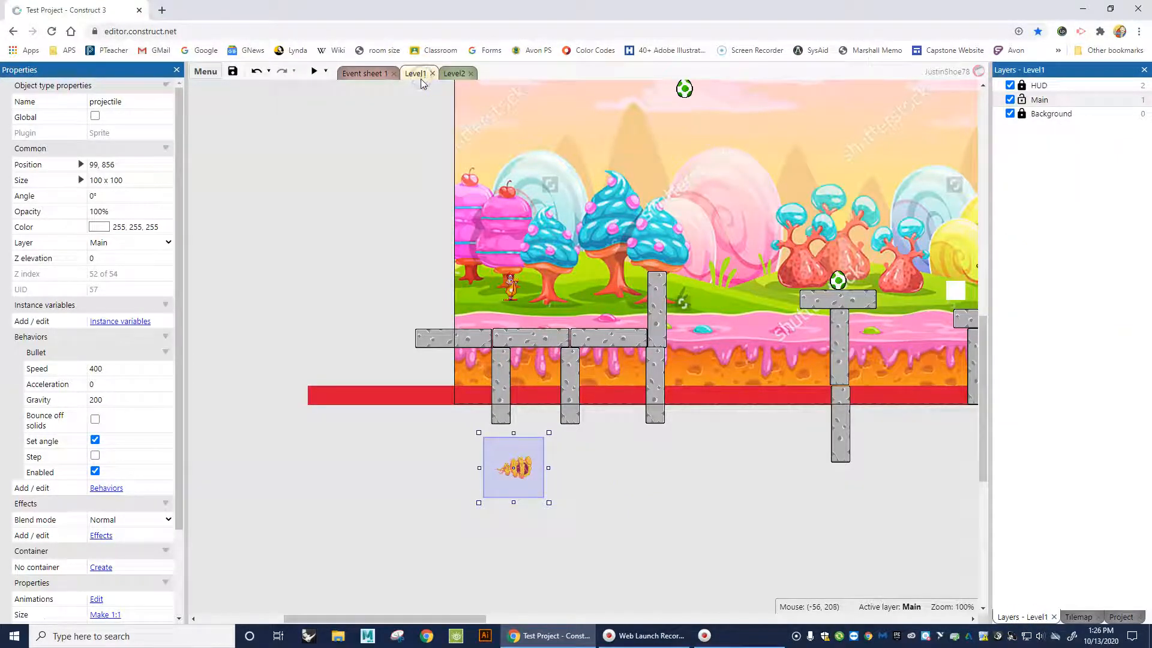
click(1041, 99)
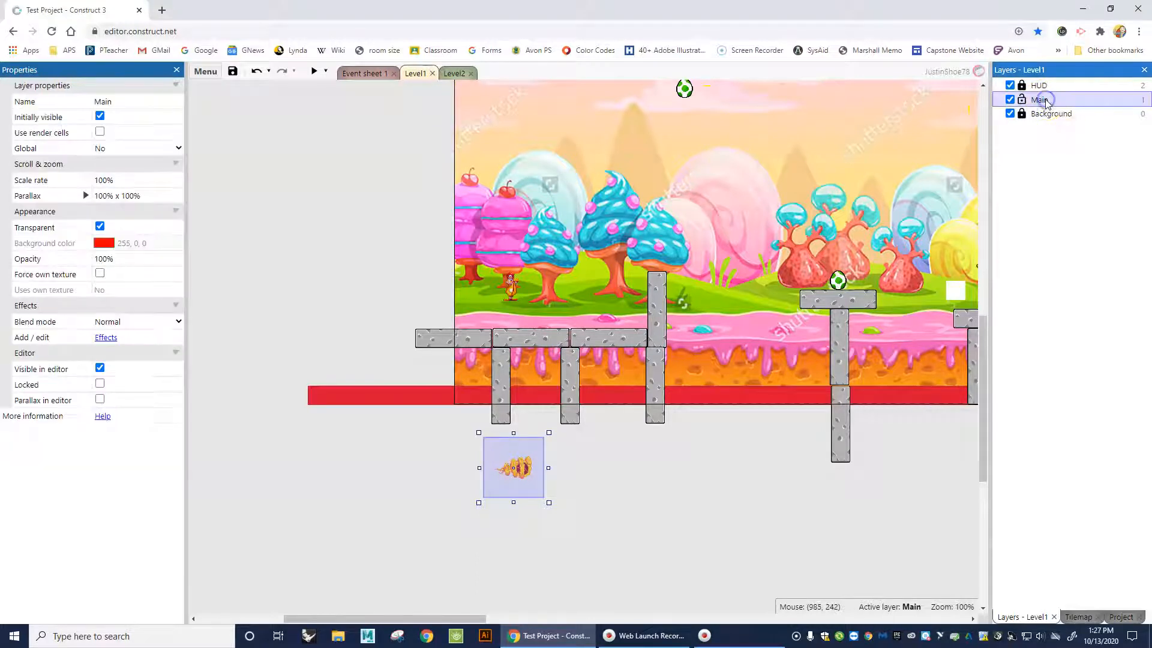
click(1047, 99)
click(1054, 154)
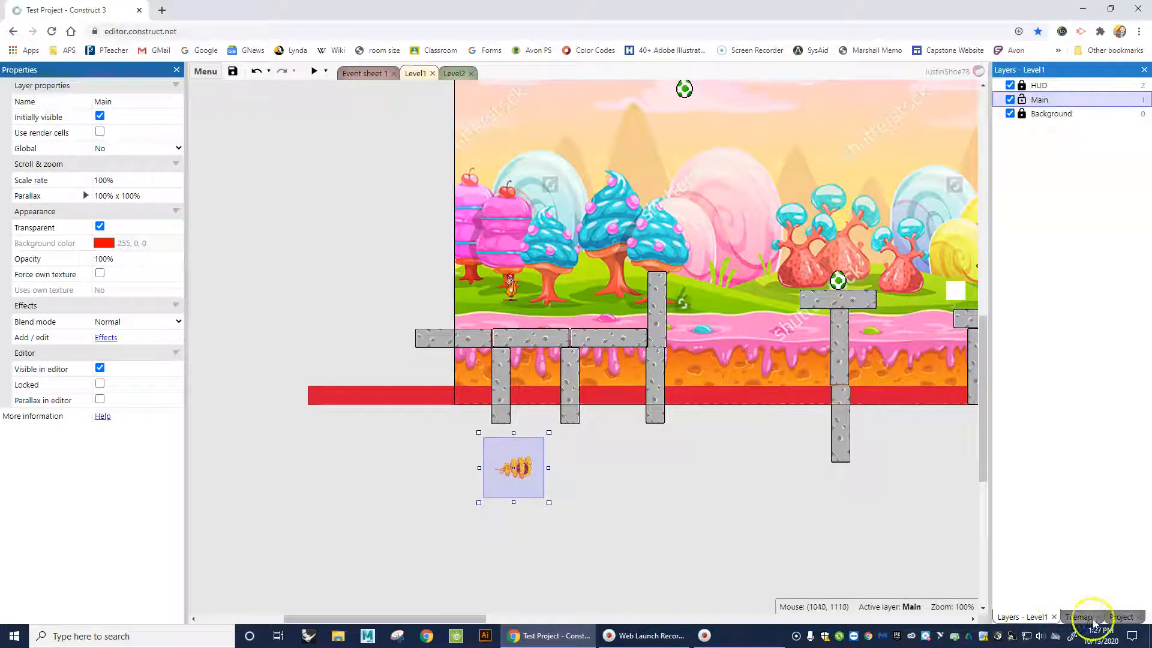
click(1119, 618)
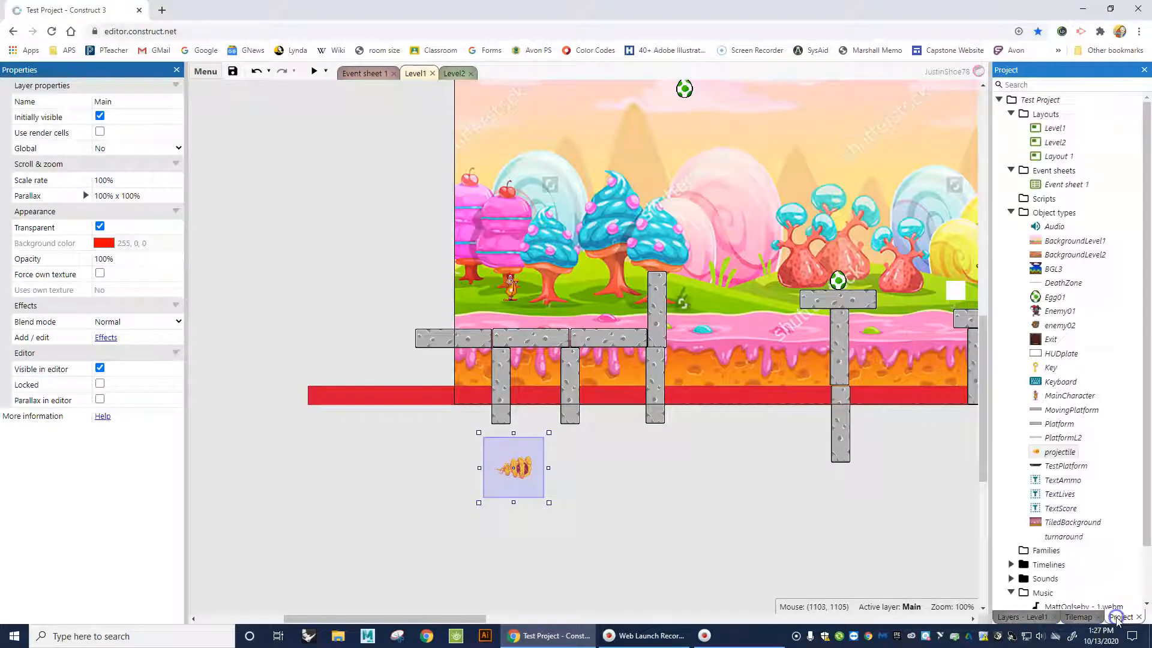
Insert a Particles object named BulletSparks in the empty area below the layout, beside the projectile sprite.
right_click(613, 474)
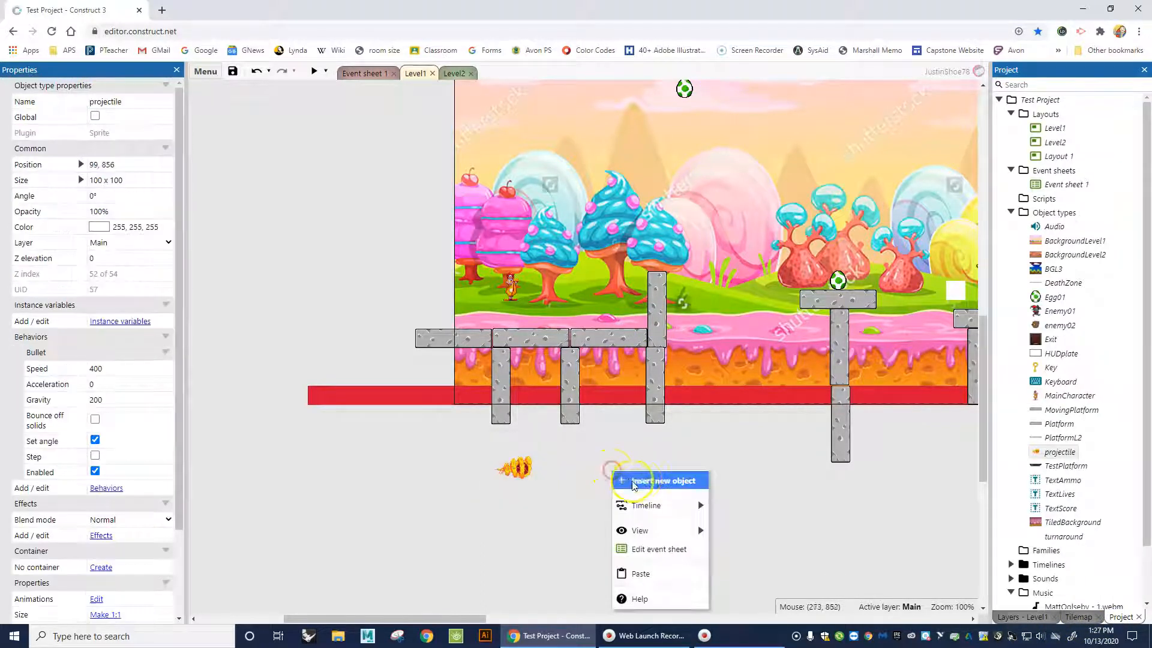
click(645, 478)
click(405, 384)
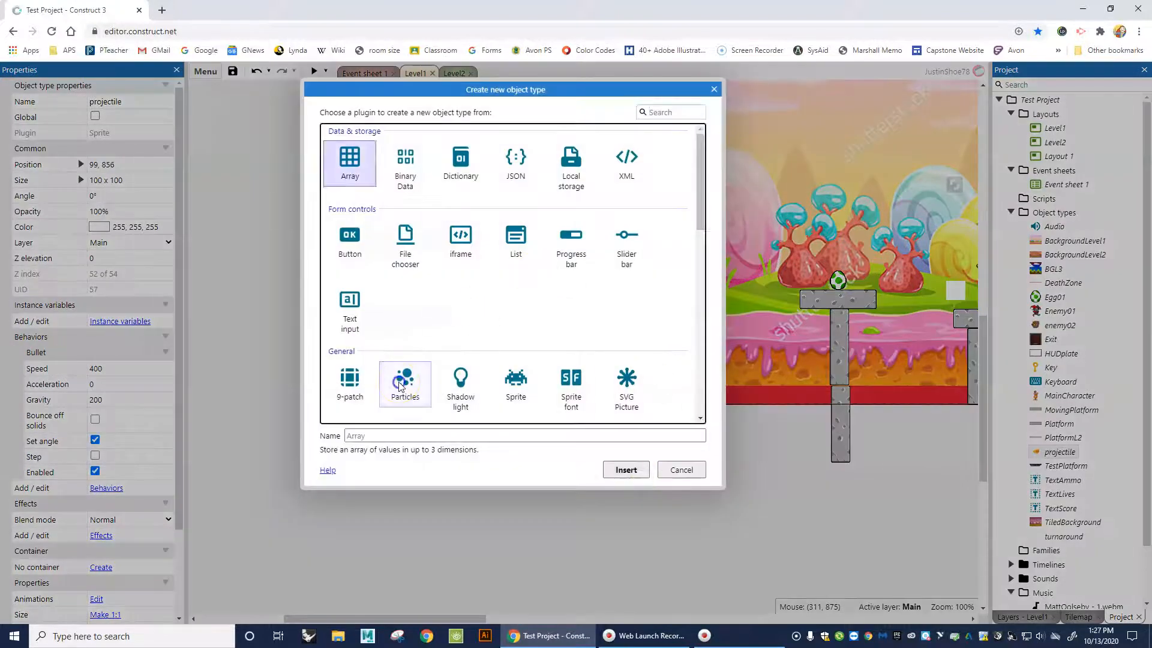
click(404, 435)
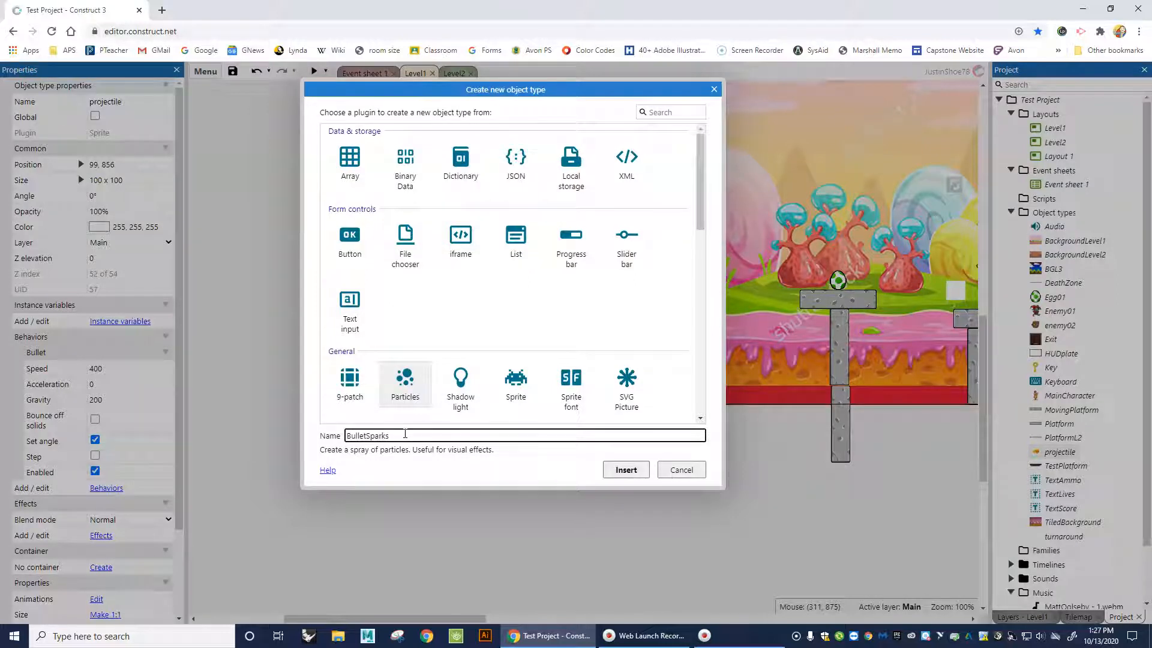
click(624, 470)
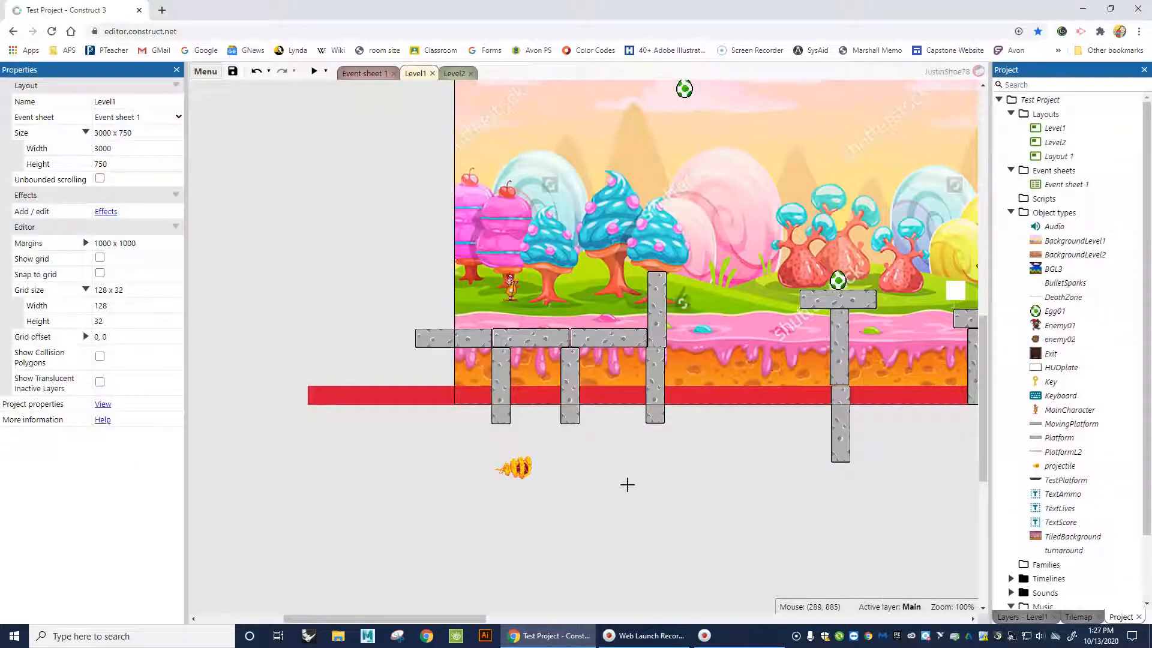
click(625, 478)
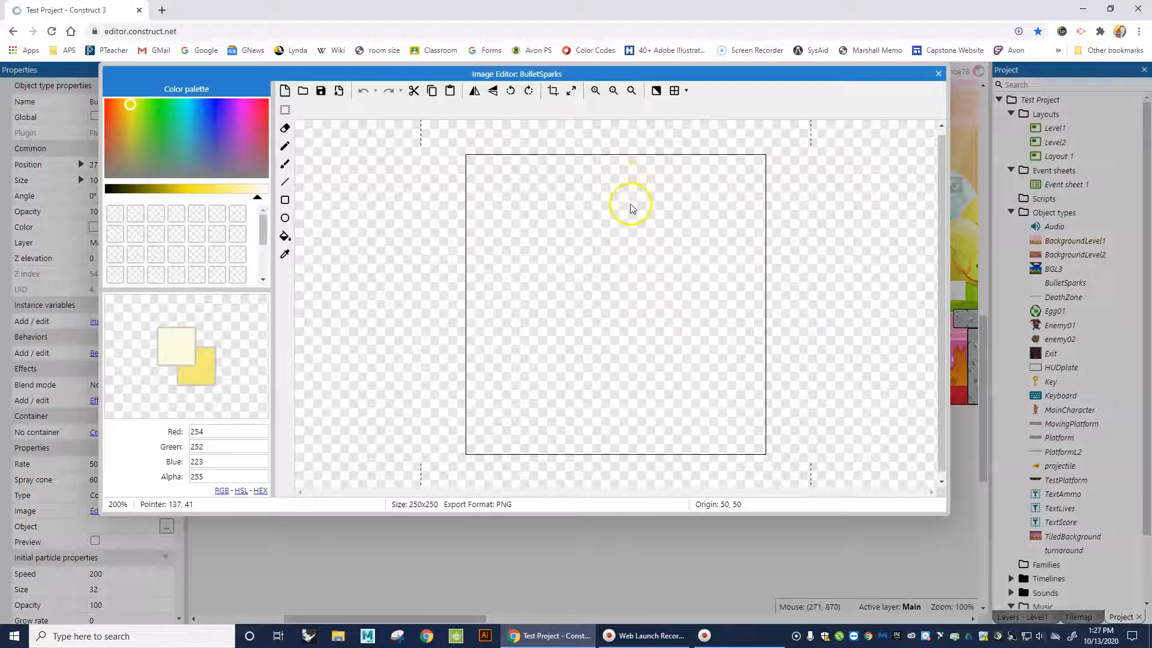
Resize the BulletSparks image canvas to 16 x 16 pixels and fill it with a yellow disc using a size 16 brush.
click(571, 91)
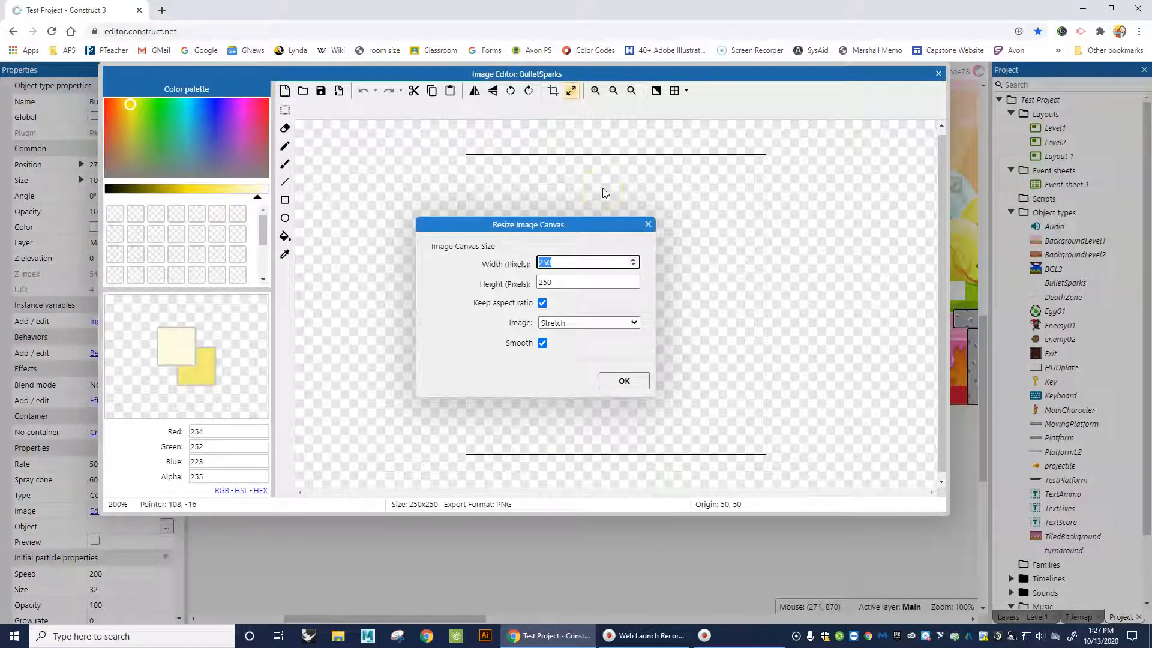
click(622, 380)
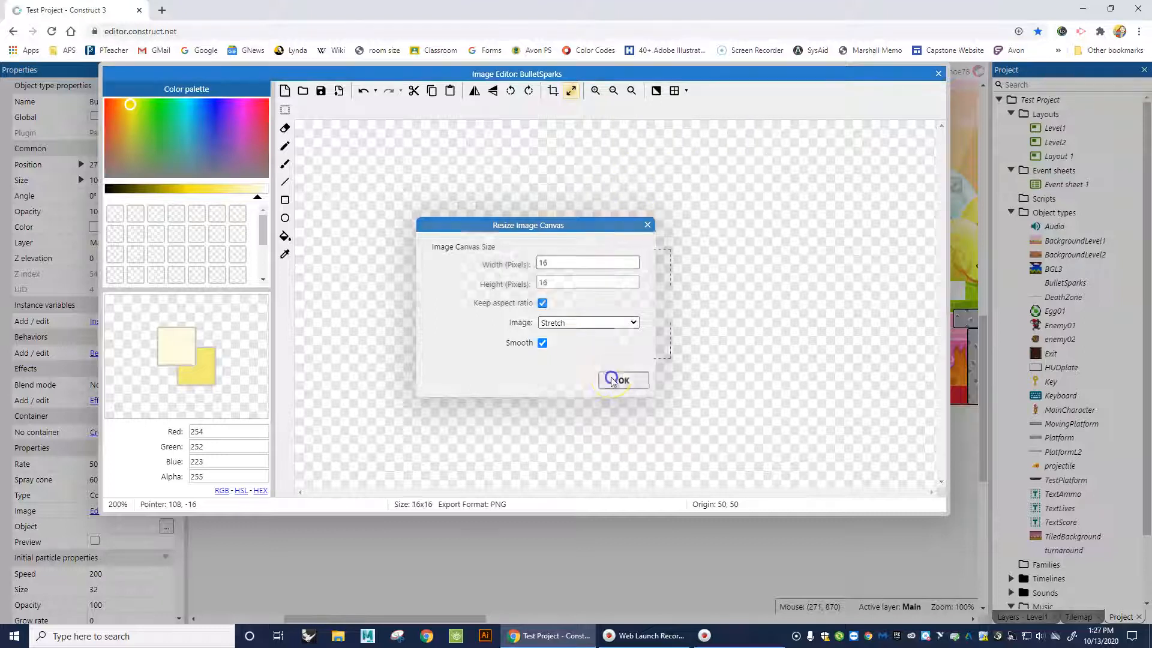
click(595, 91)
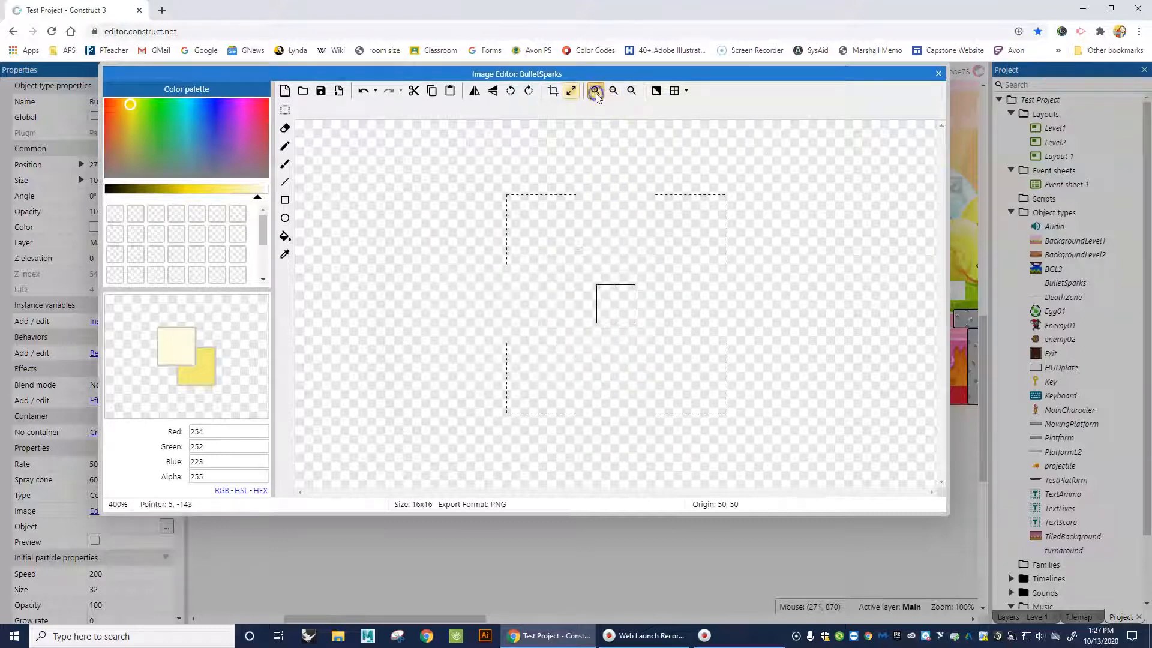
double_click(595, 91)
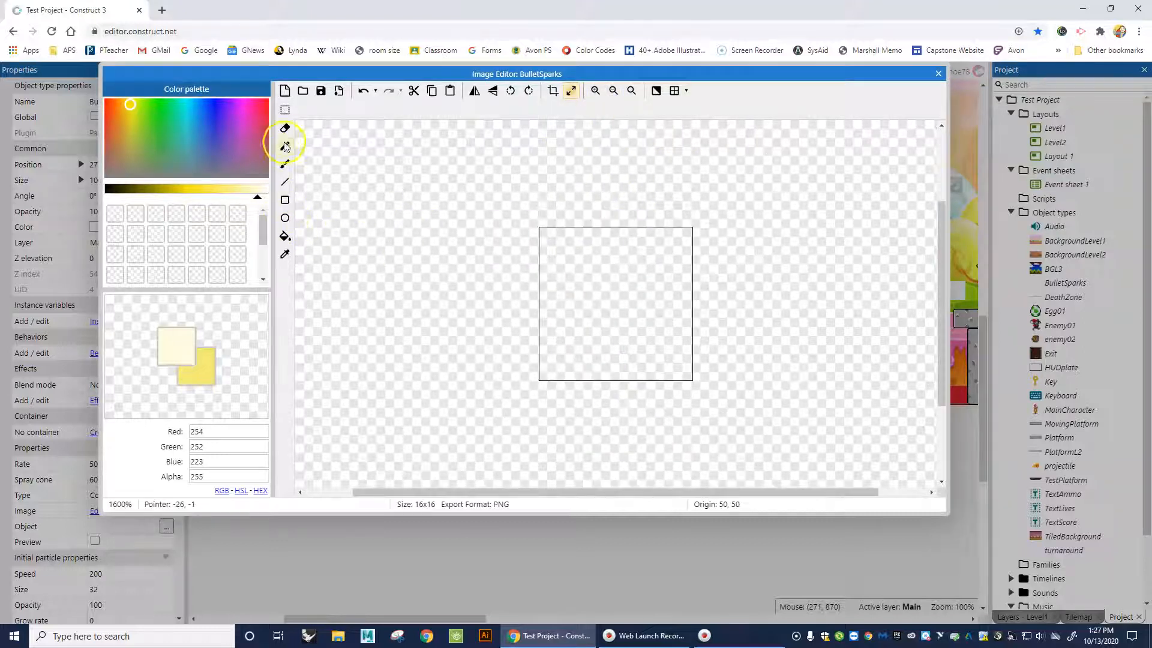
click(285, 163)
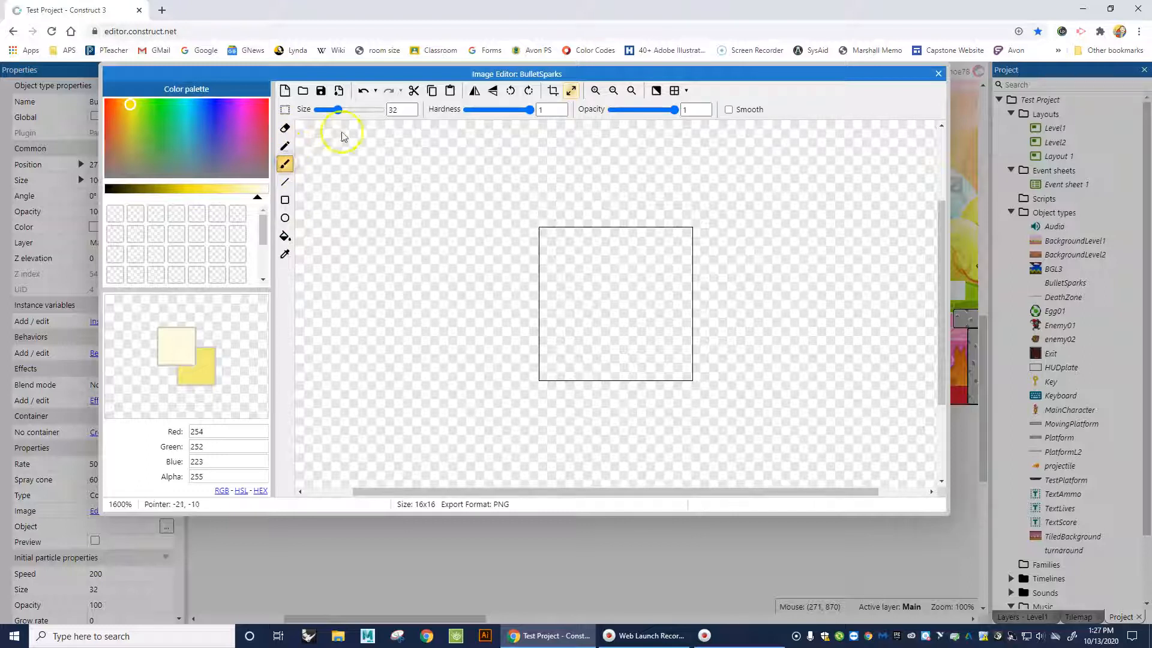
text(16)
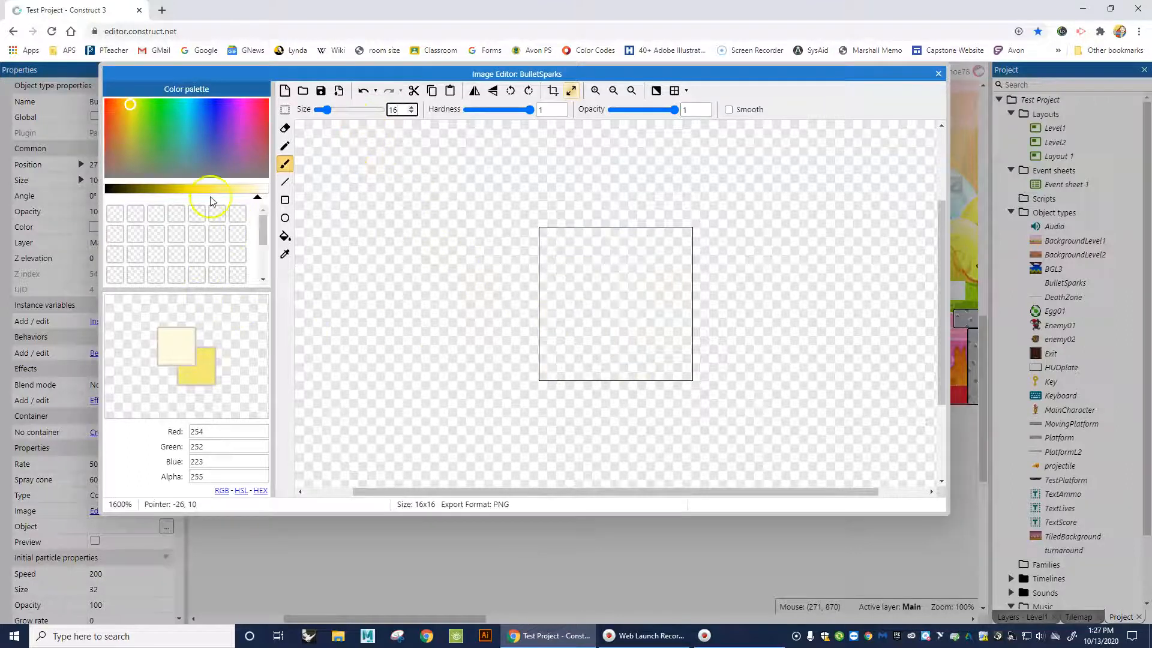
drag(212, 201, 190, 193)
mouse_move(672, 334)
mouse_down()
mouse_move(623, 310)
mouse_move(733, 305)
mouse_up()
key(ctrl+z)
Outline the disc's right and lower edges in red (212, 8, 0) with the Pencil tool at size 1.
click(286, 148)
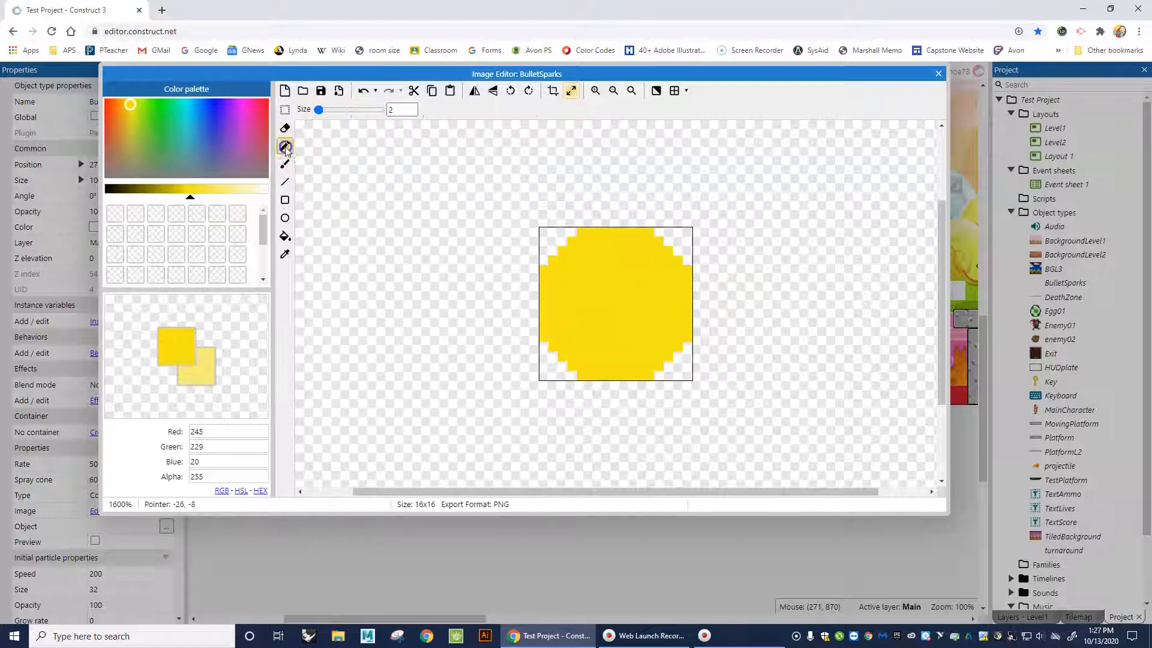
drag(477, 75, 522, 90)
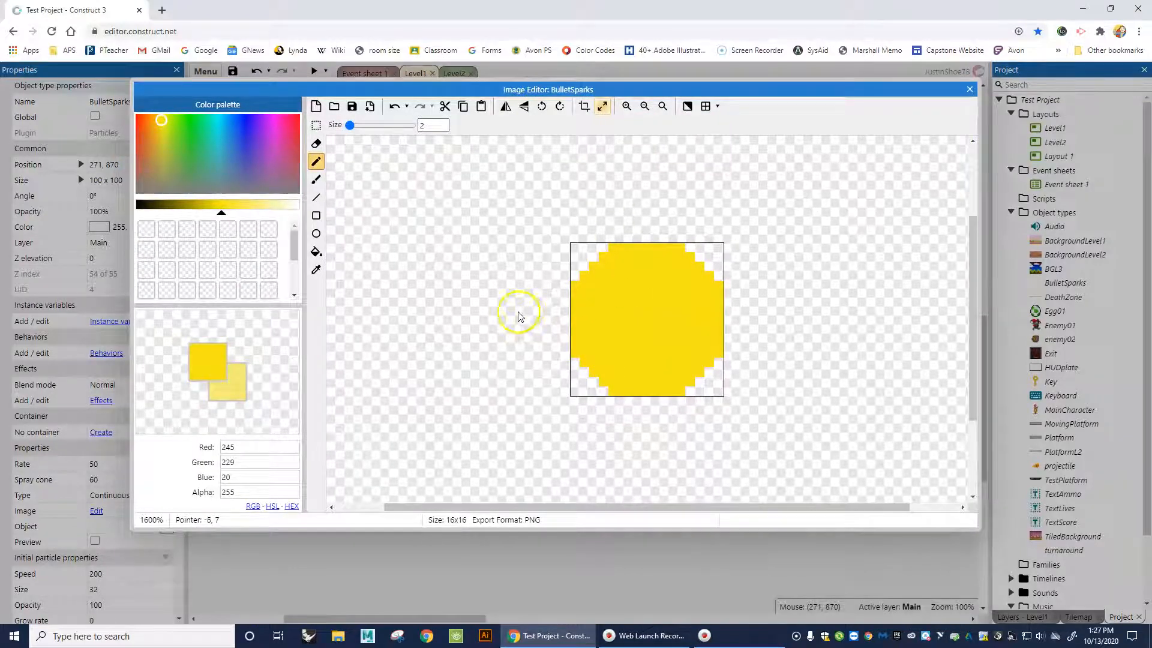
click(142, 123)
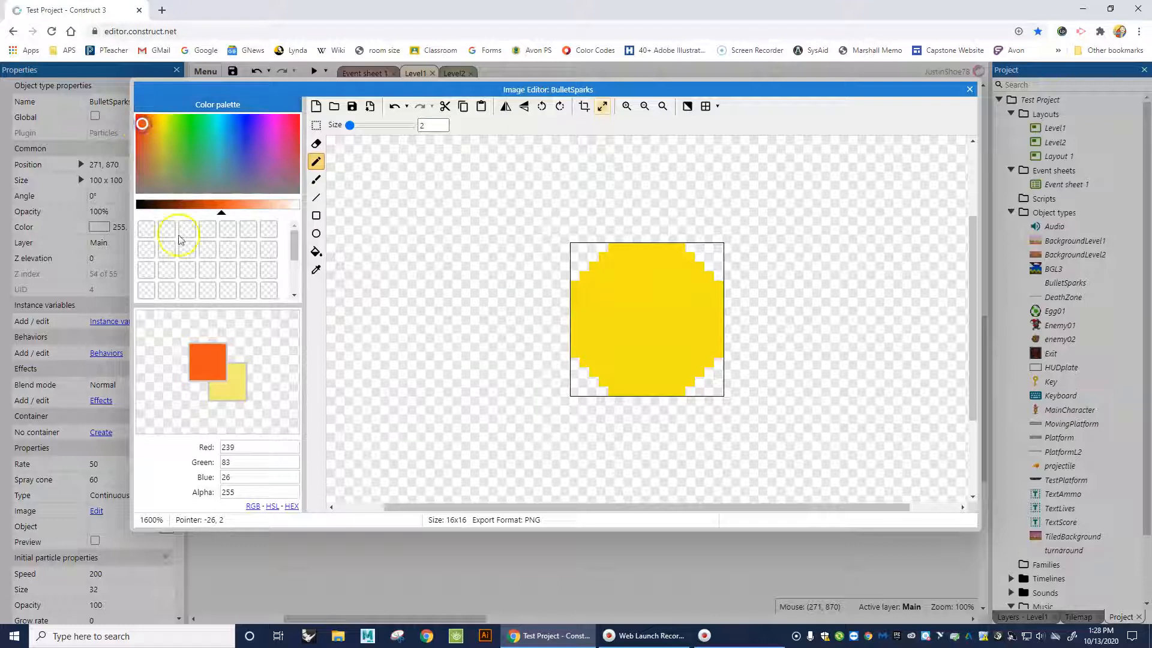
click(195, 204)
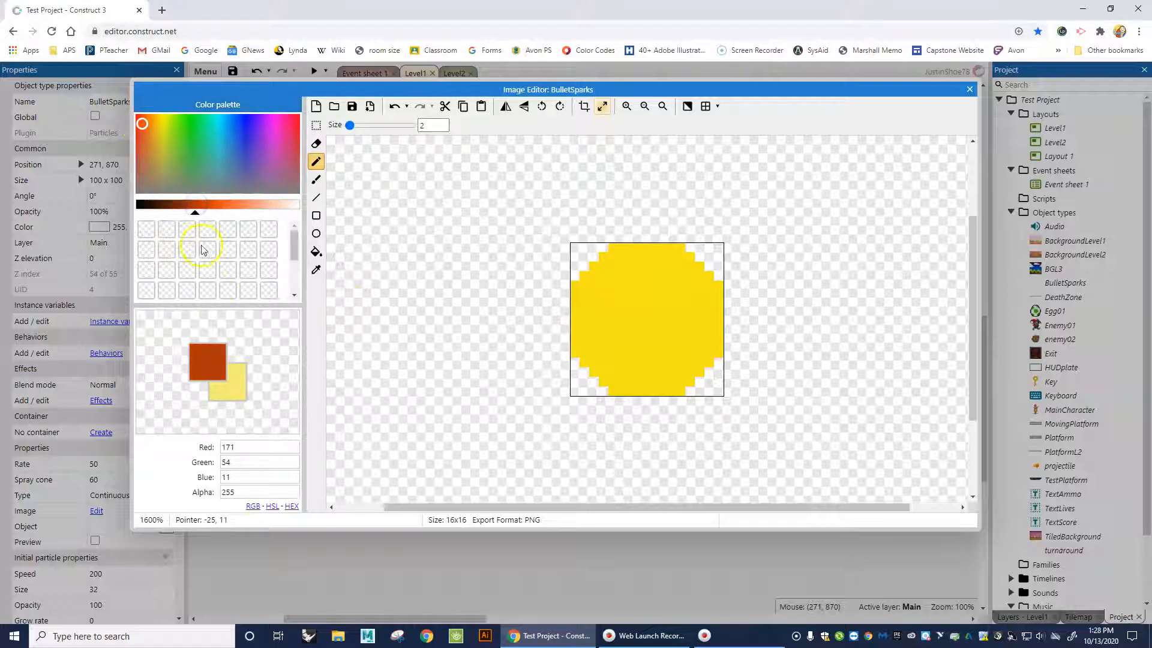
click(138, 115)
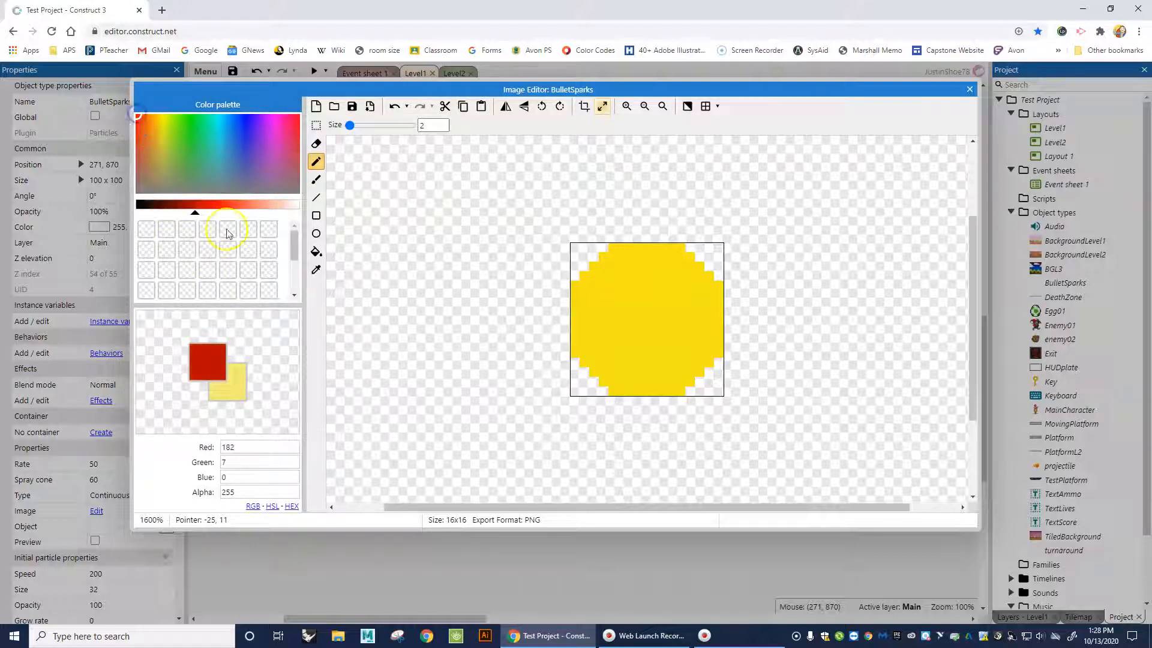
click(204, 205)
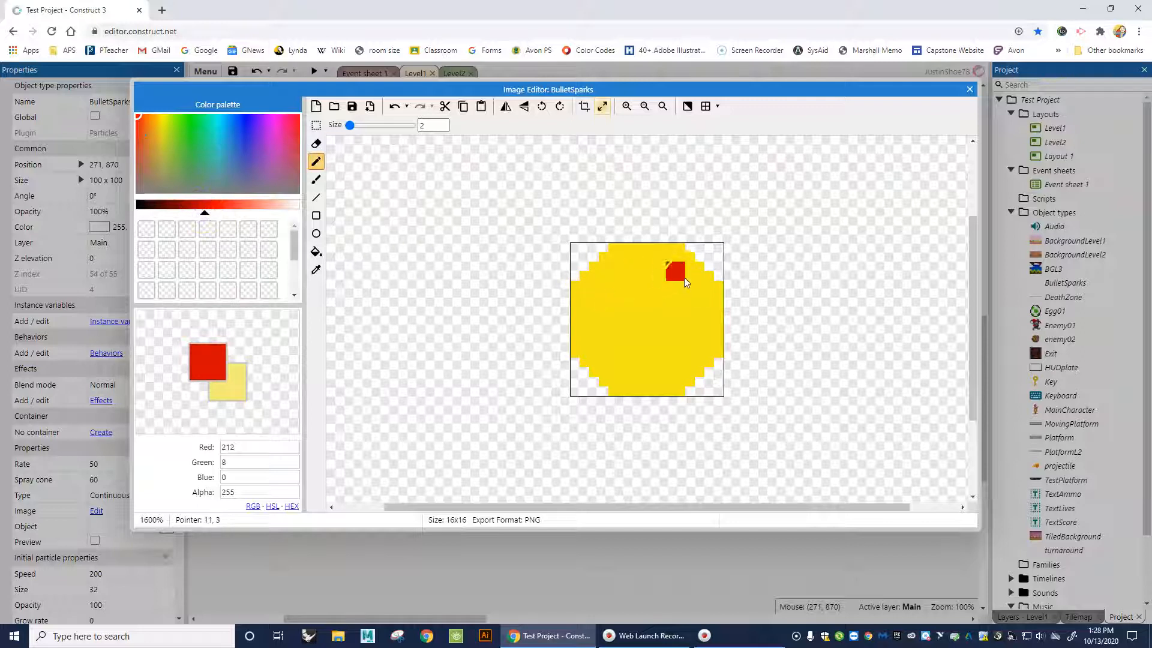
drag(350, 126, 335, 129)
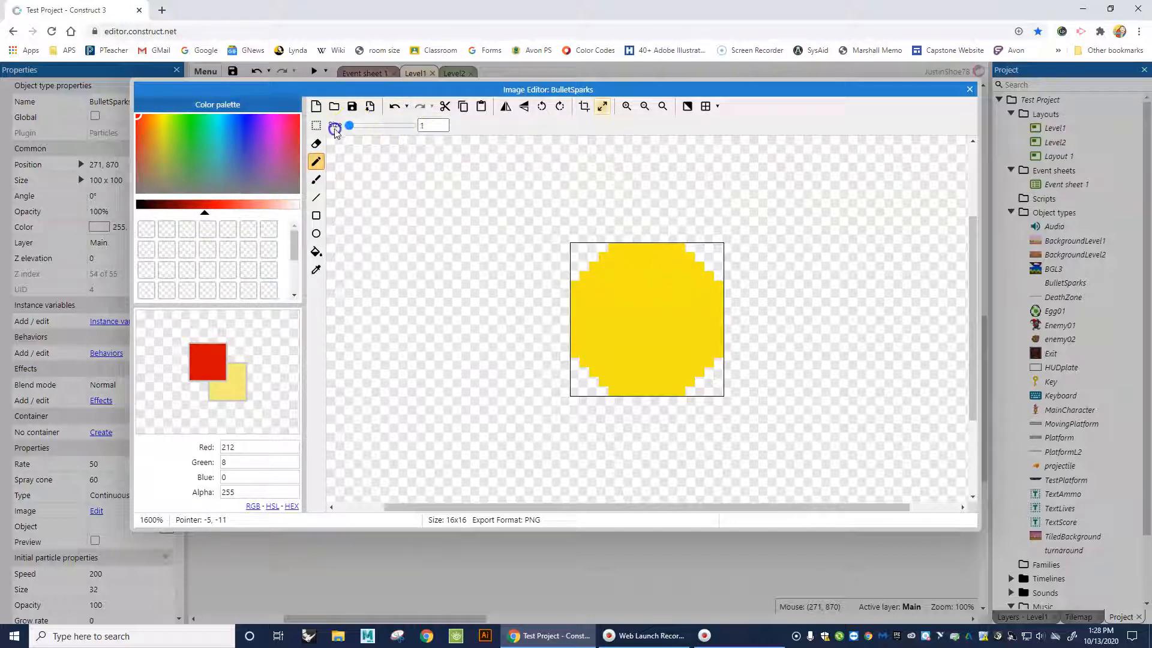
click(612, 248)
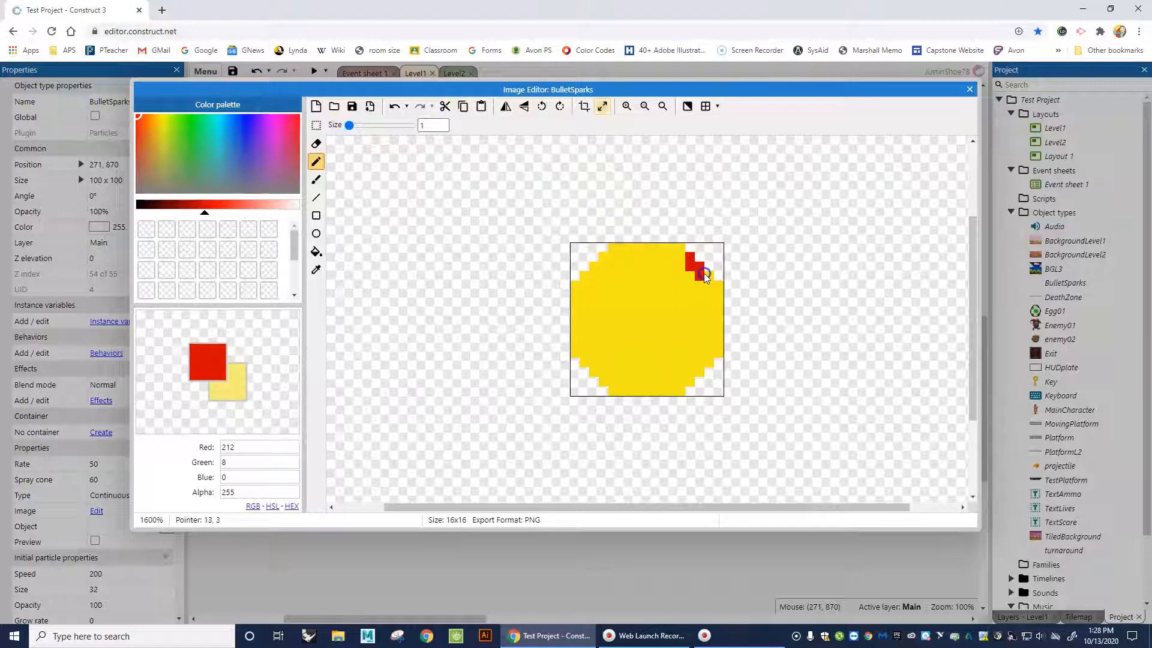
drag(718, 287, 718, 324)
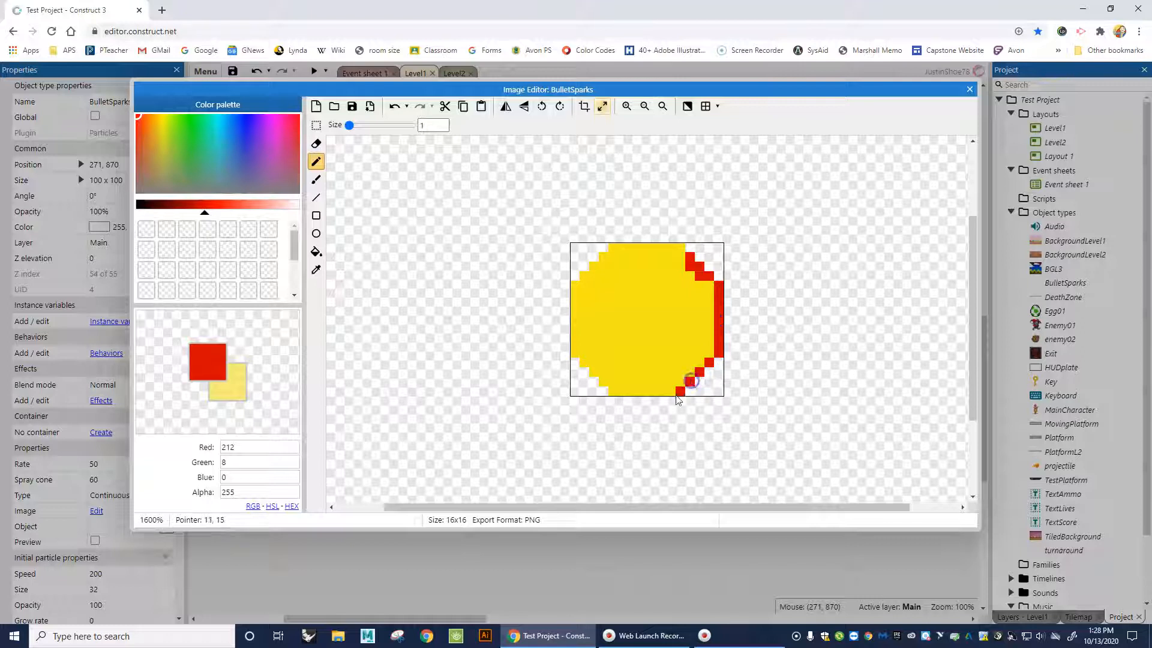
drag(611, 391, 681, 391)
click(605, 384)
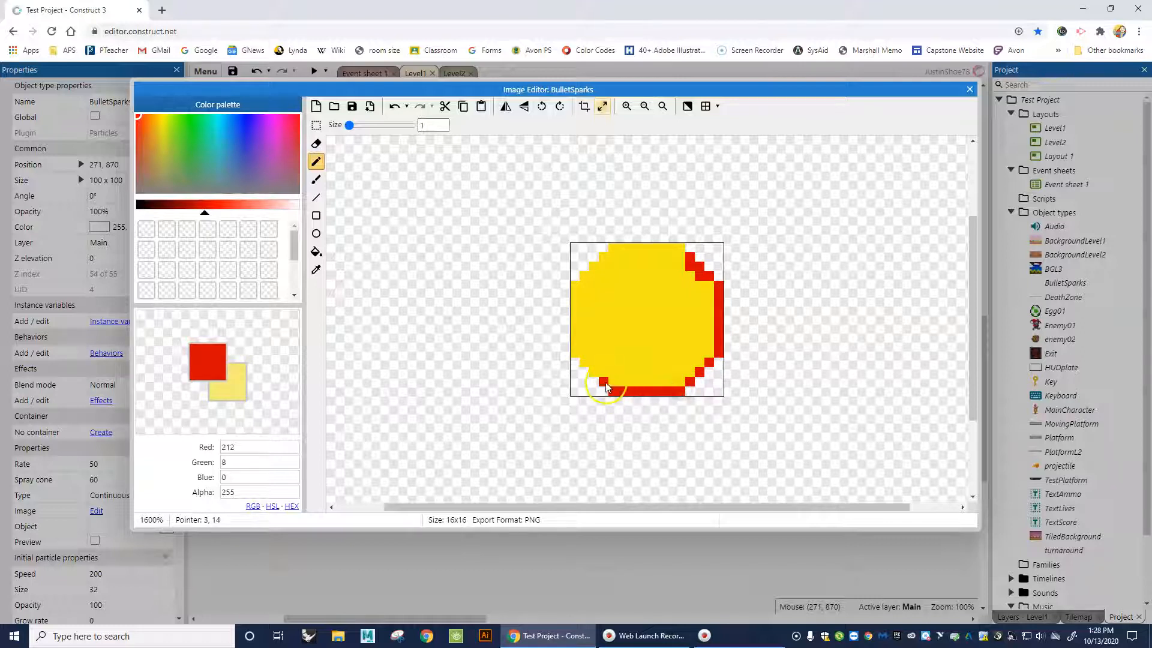
click(583, 362)
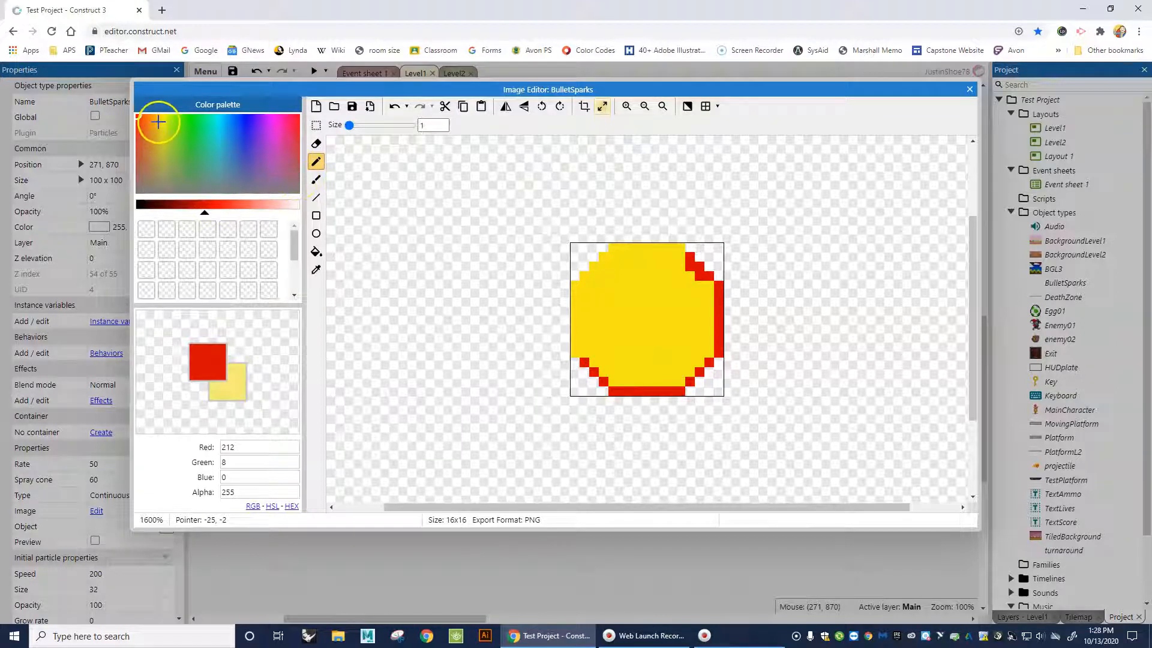
Outline the disc's left and upper edges in dark gold (206, 173, 11) with the size 1 pencil.
click(158, 122)
click(199, 214)
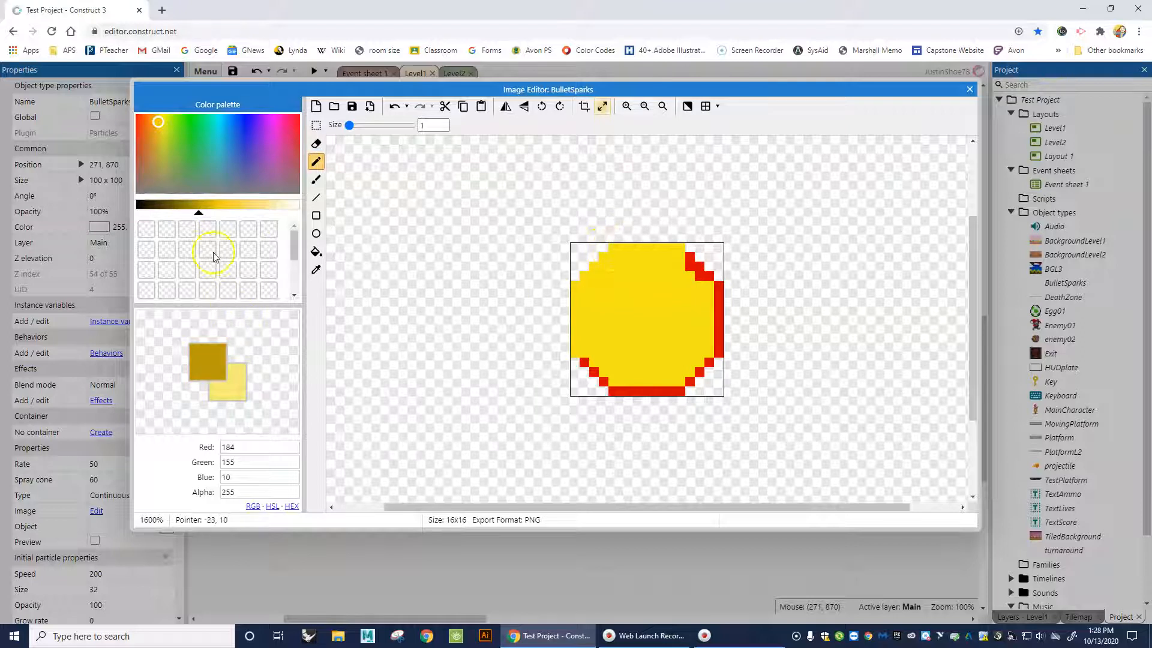
click(206, 205)
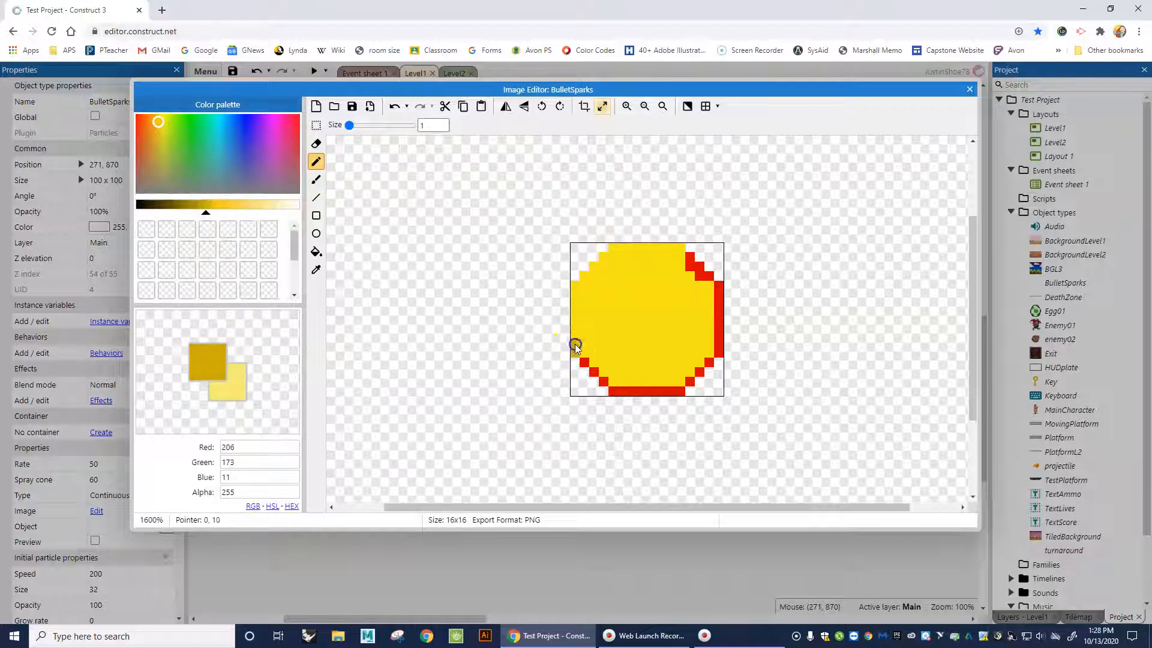
drag(574, 350, 574, 296)
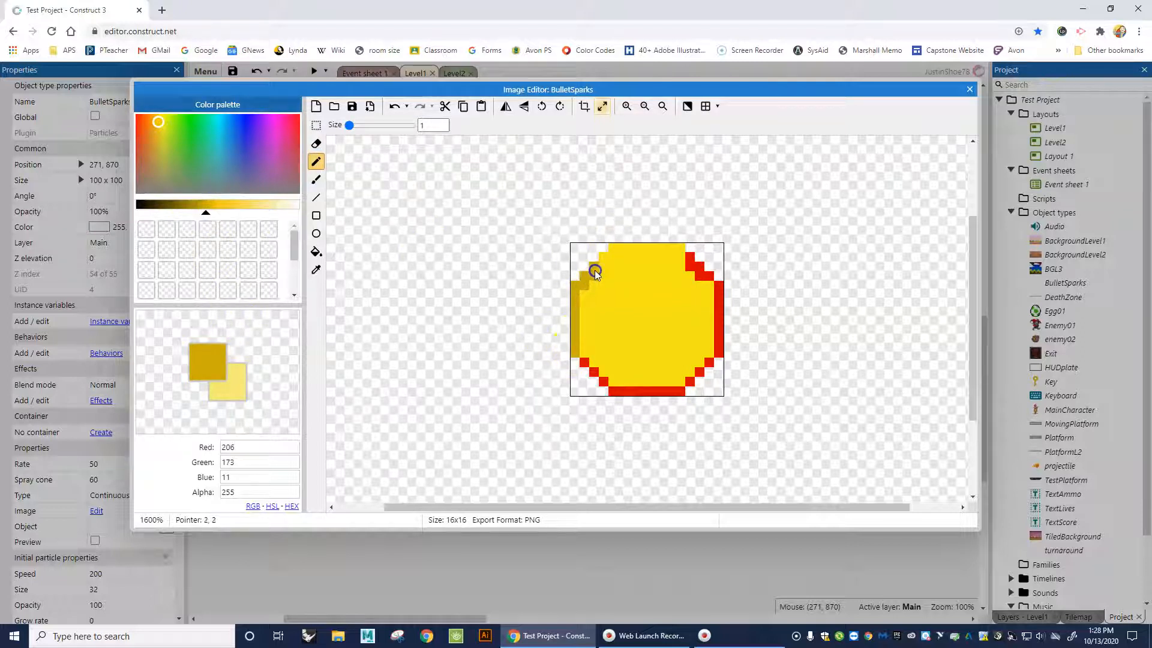
drag(612, 250, 667, 247)
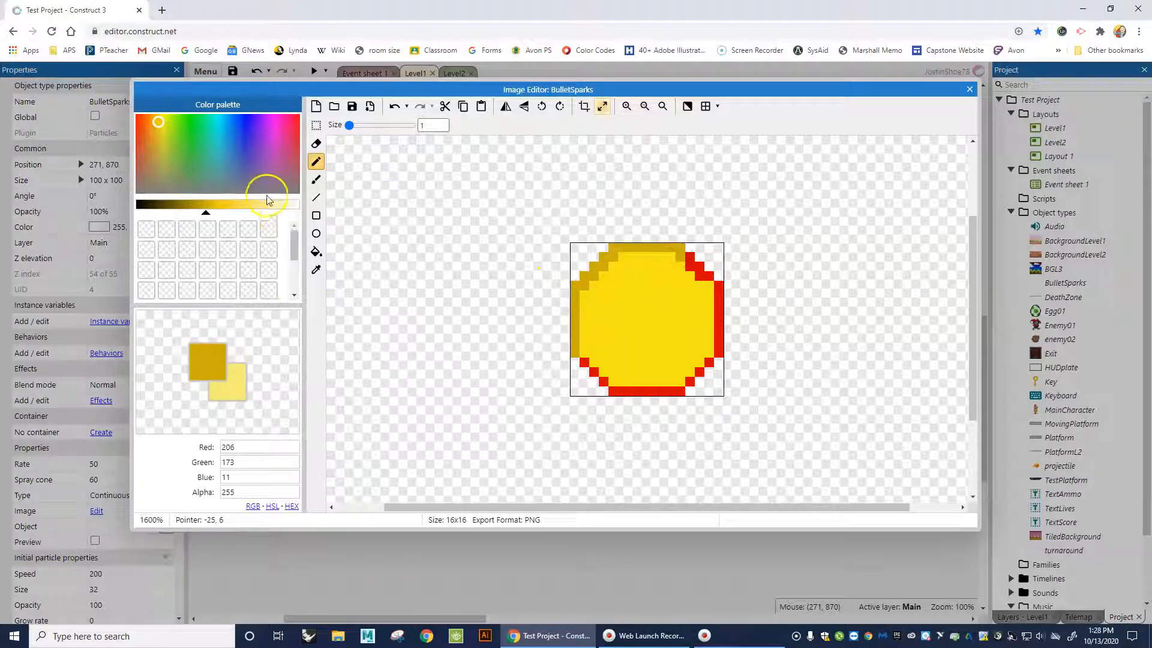
Draw cream (253, 249, 225) highlights inside the disc's upper-left and lower-right outlines, and close the image editor.
click(281, 206)
click(613, 276)
drag(281, 214, 289, 212)
mouse_move(676, 258)
mouse_down()
mouse_move(625, 261)
mouse_move(586, 291)
mouse_move(586, 341)
mouse_up()
click(650, 384)
mouse_move(650, 389)
mouse_down()
mouse_move(690, 368)
mouse_move(707, 321)
mouse_up()
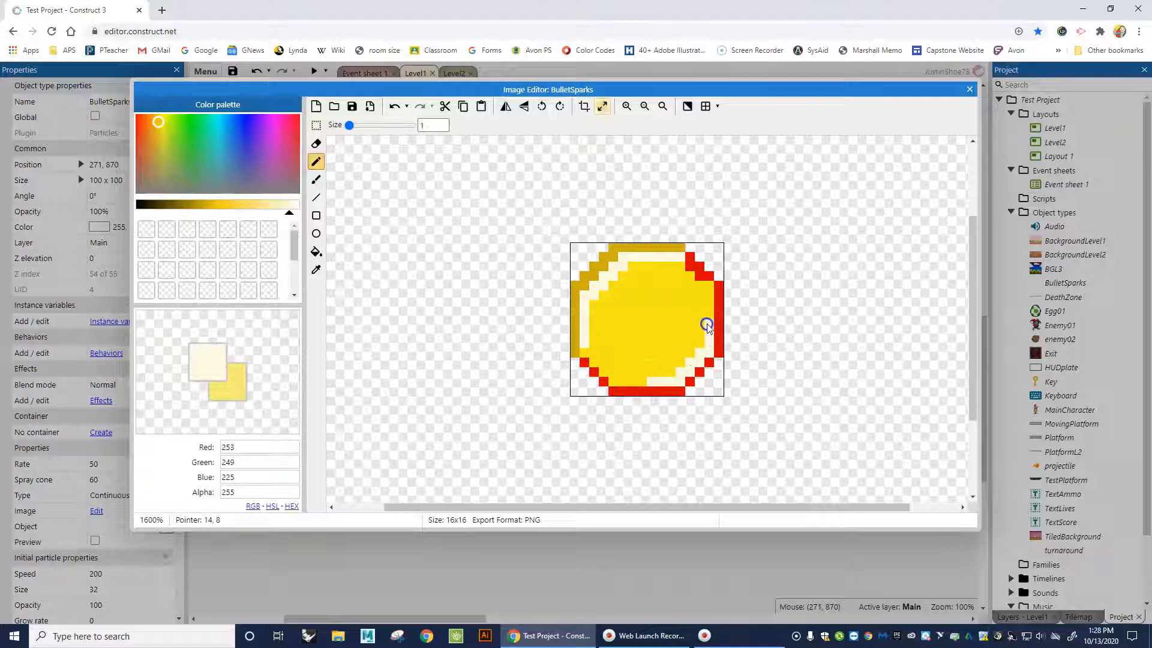
click(970, 90)
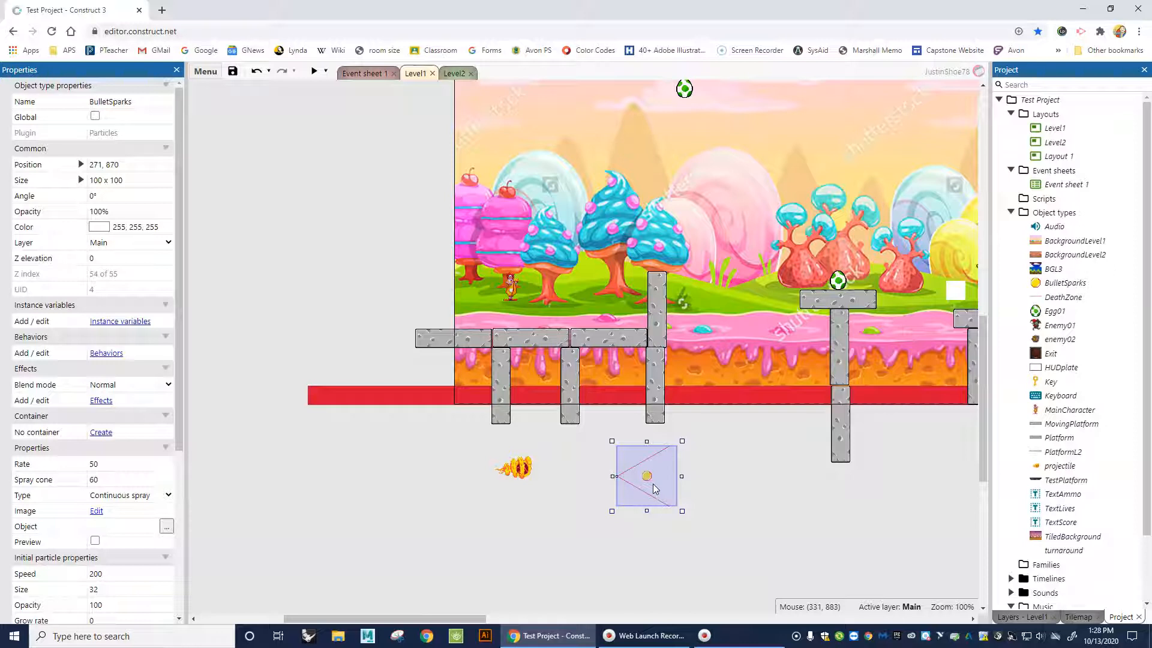
Move the BulletSparks object into the layout above the main character, at about 70, 401.
drag(652, 483, 573, 203)
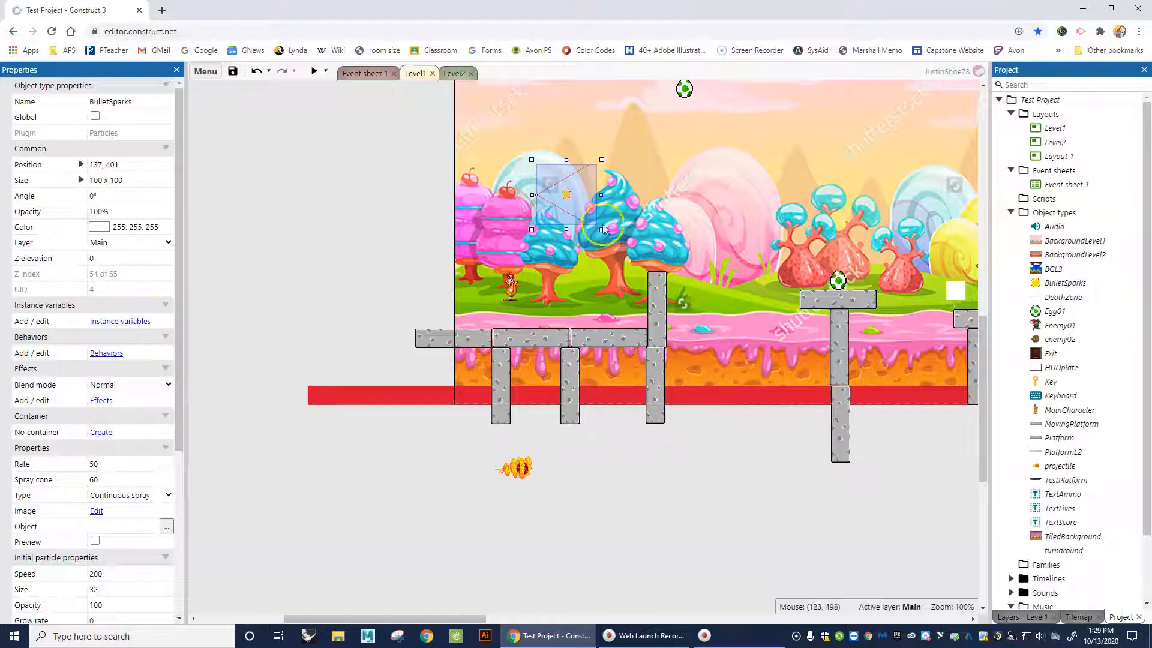
drag(567, 200, 528, 200)
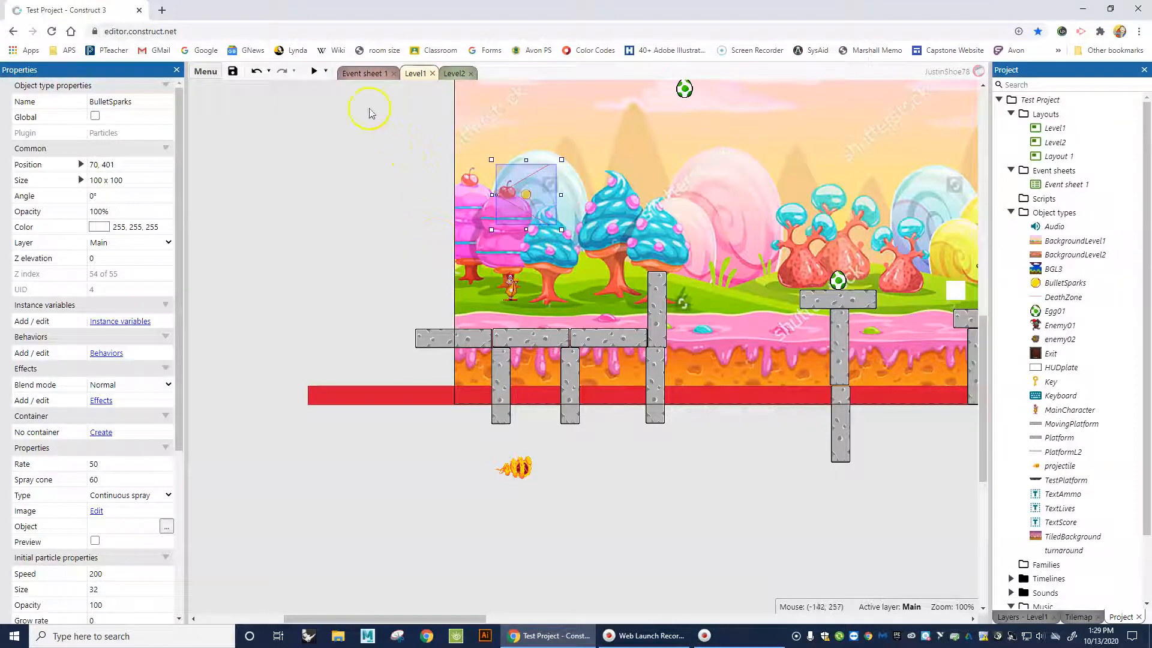
Preview Level1 to check the sparks, and move the BulletSparks object to about 120, 430.
click(312, 73)
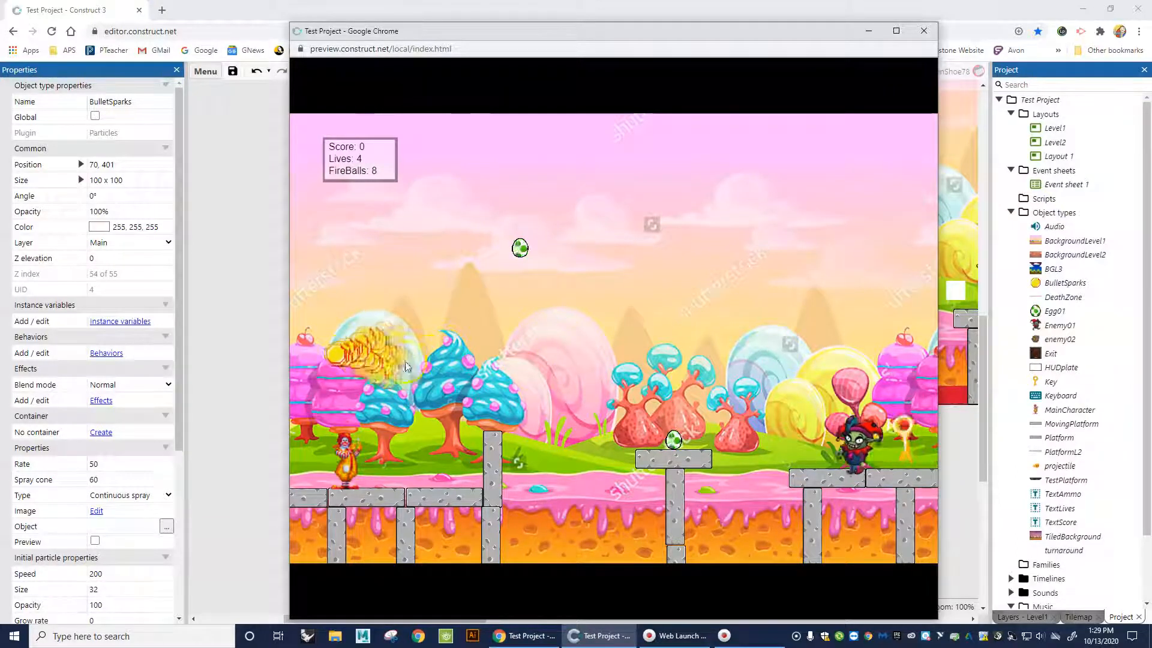
click(924, 31)
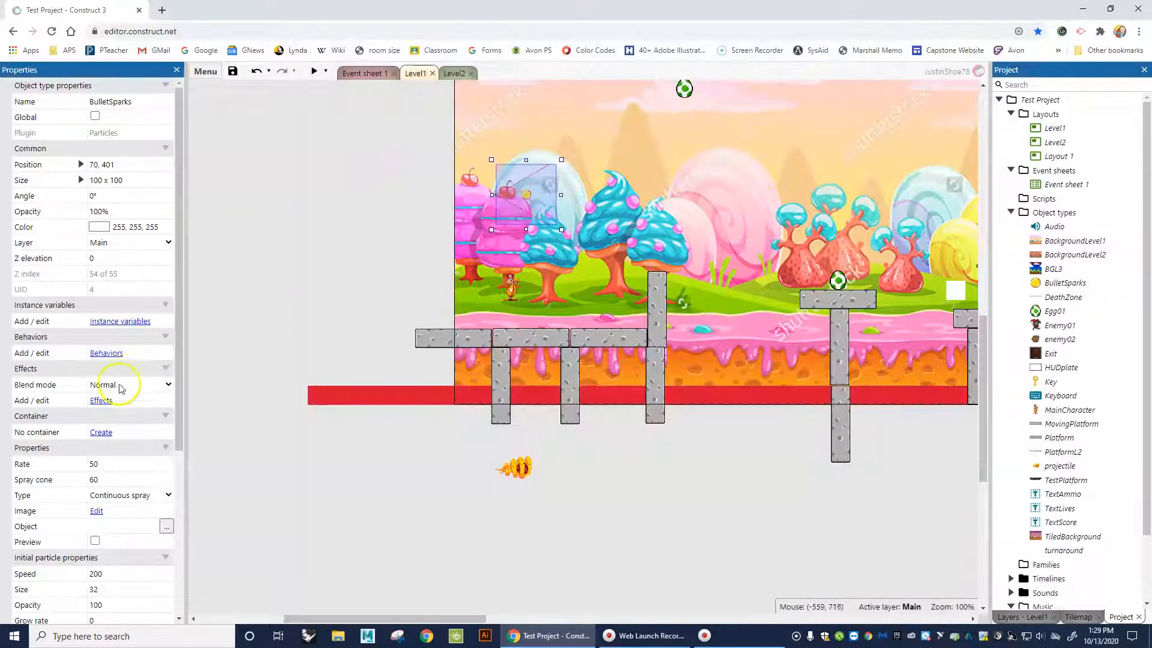
drag(528, 200, 558, 217)
double_click(558, 217)
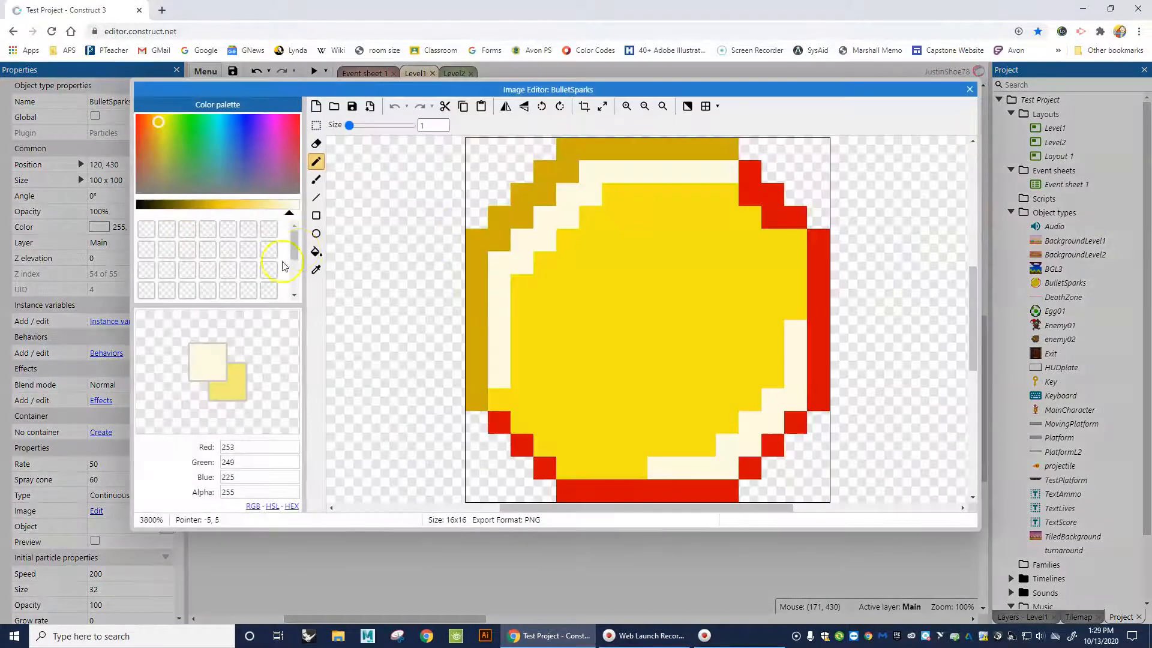
click(968, 90)
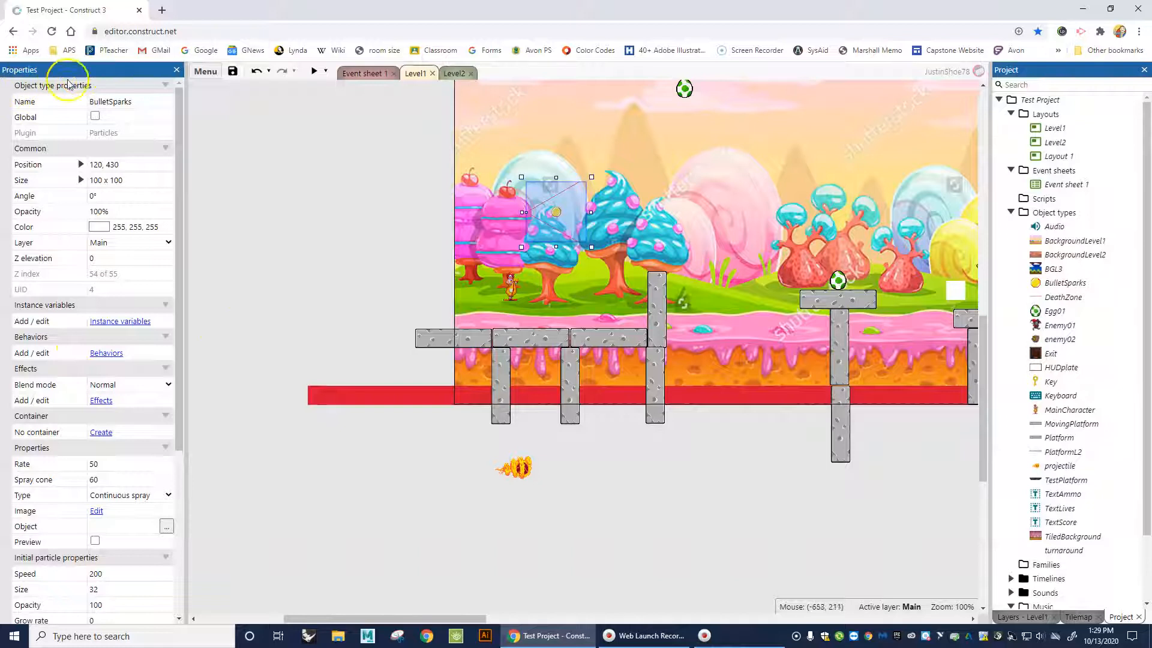
Examine the BulletSparks general, initial particle and particle lifetime properties, including Rate, and preview how the particles spray in the level.
scroll(96, 264, down, 4)
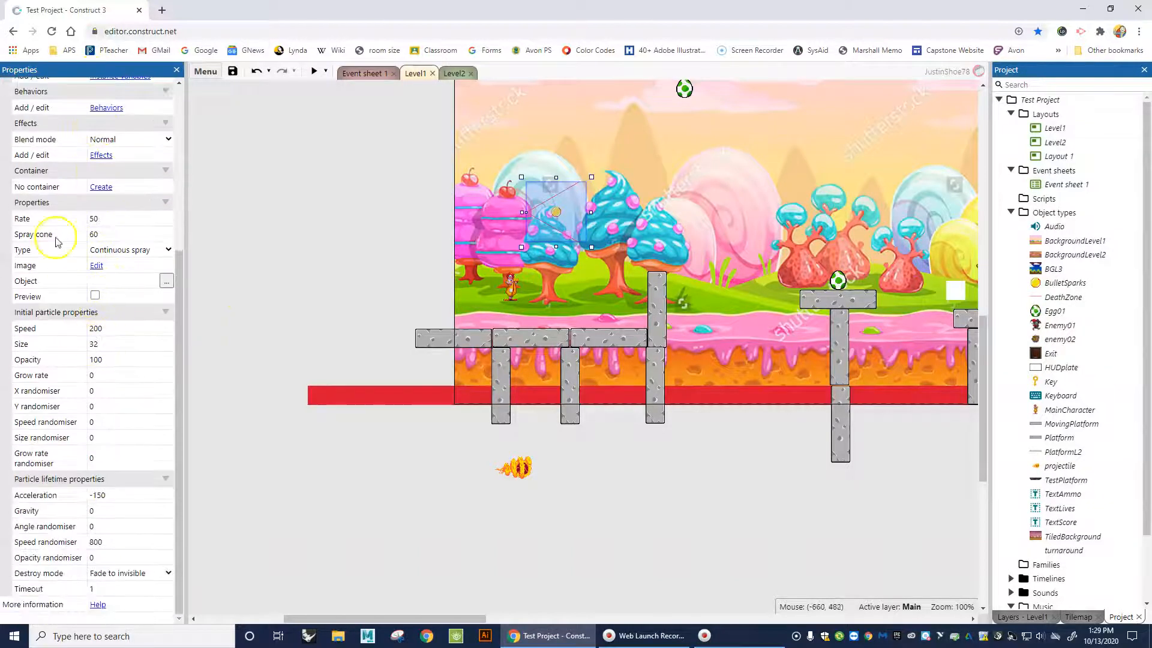
click(27, 204)
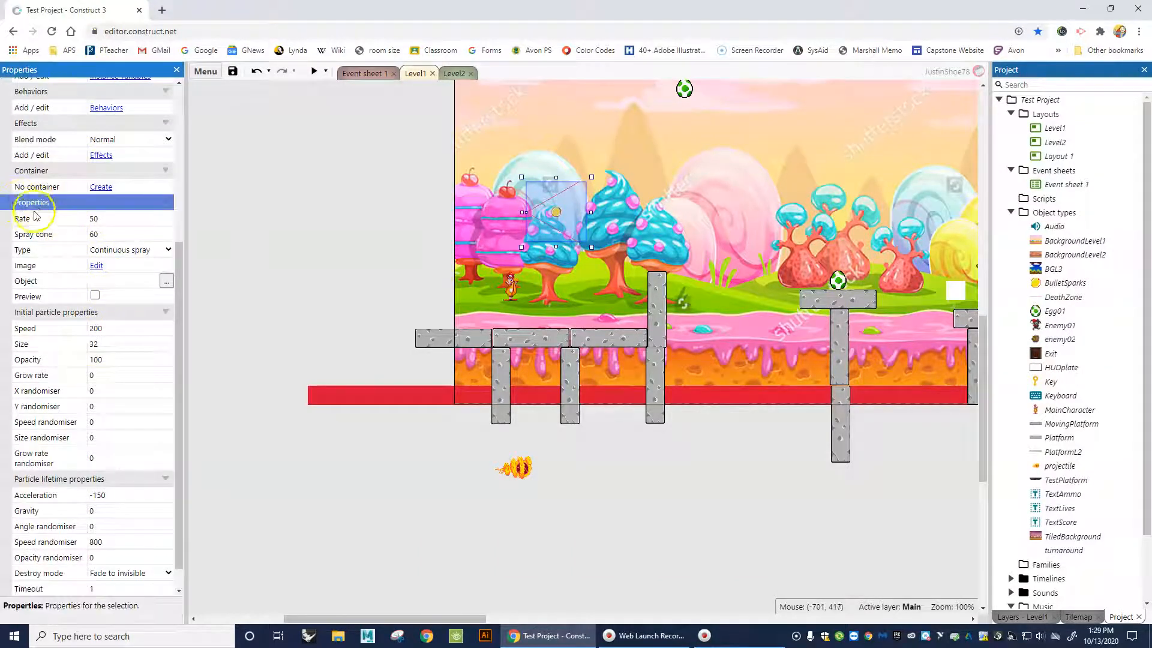
click(51, 312)
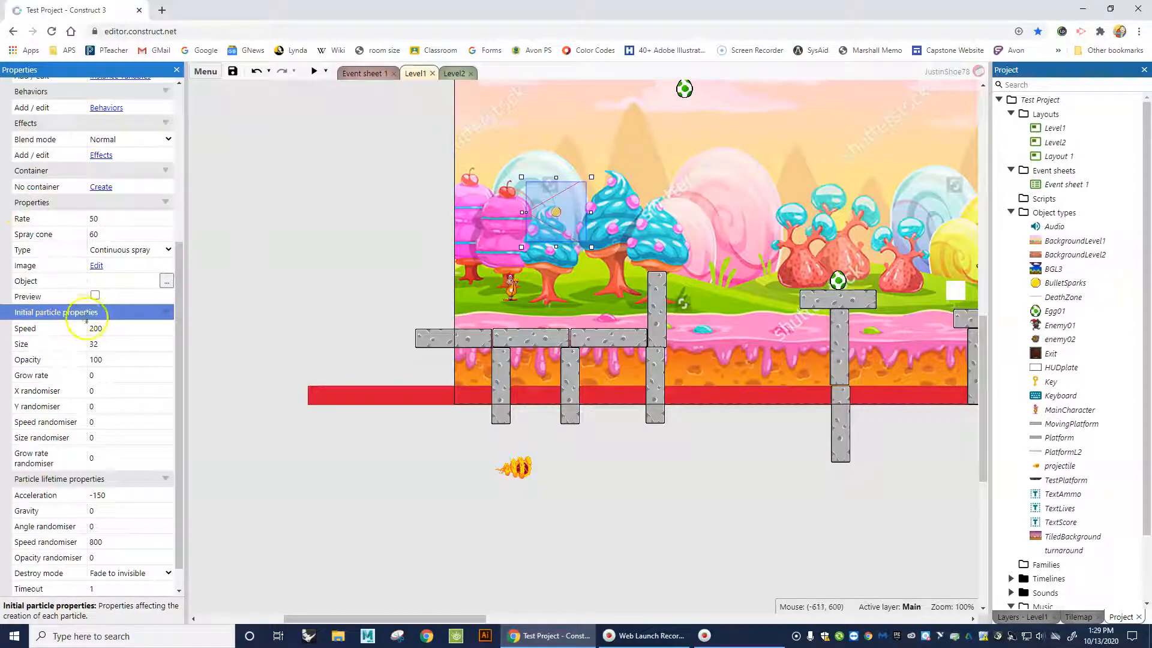
click(54, 479)
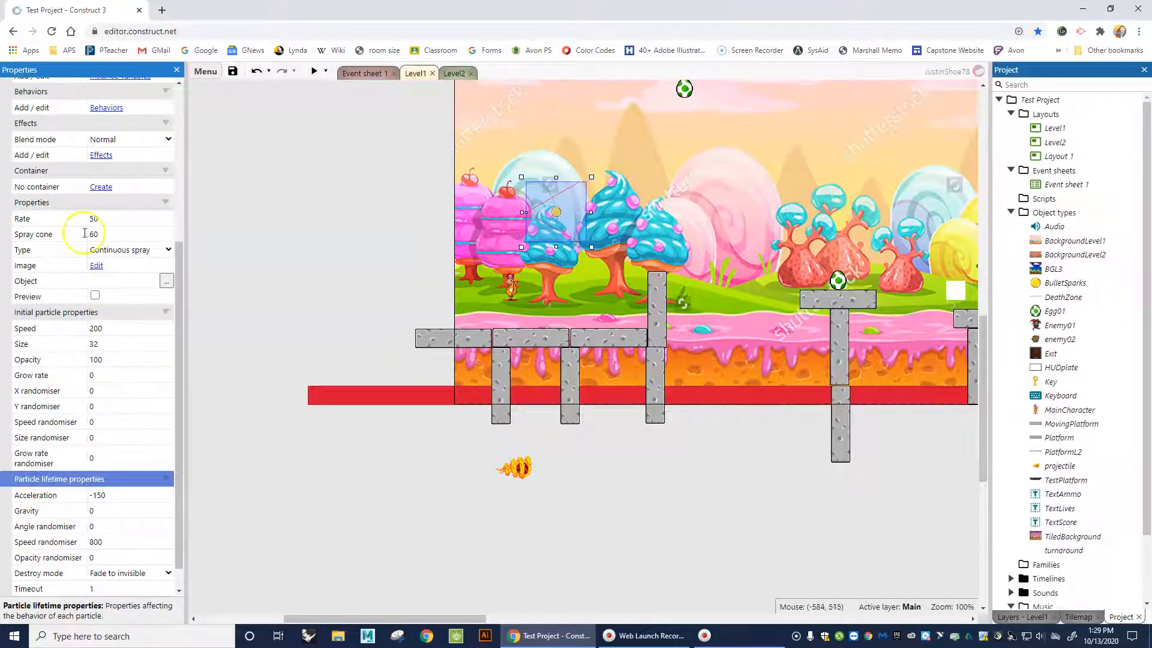
click(25, 203)
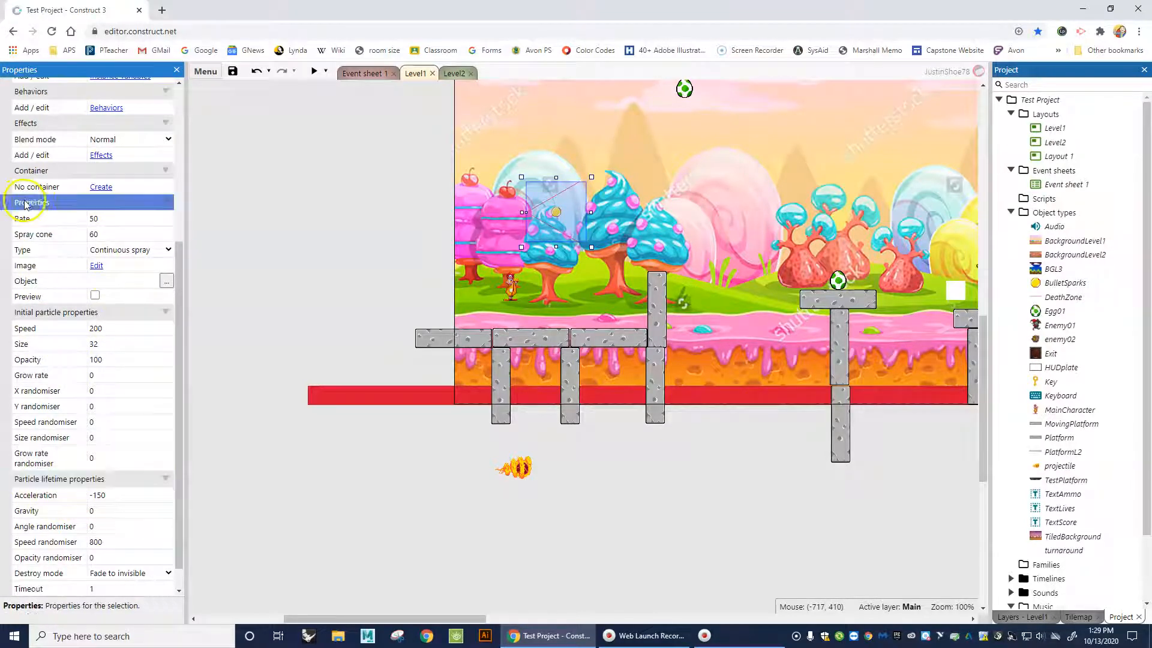
click(106, 220)
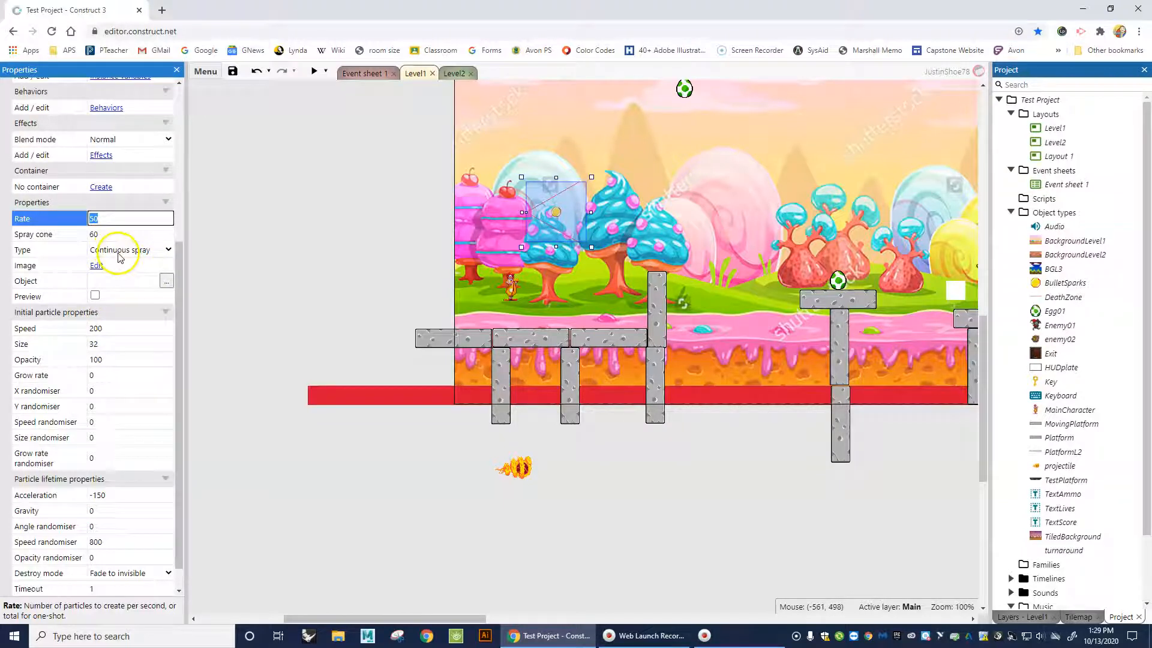
click(312, 72)
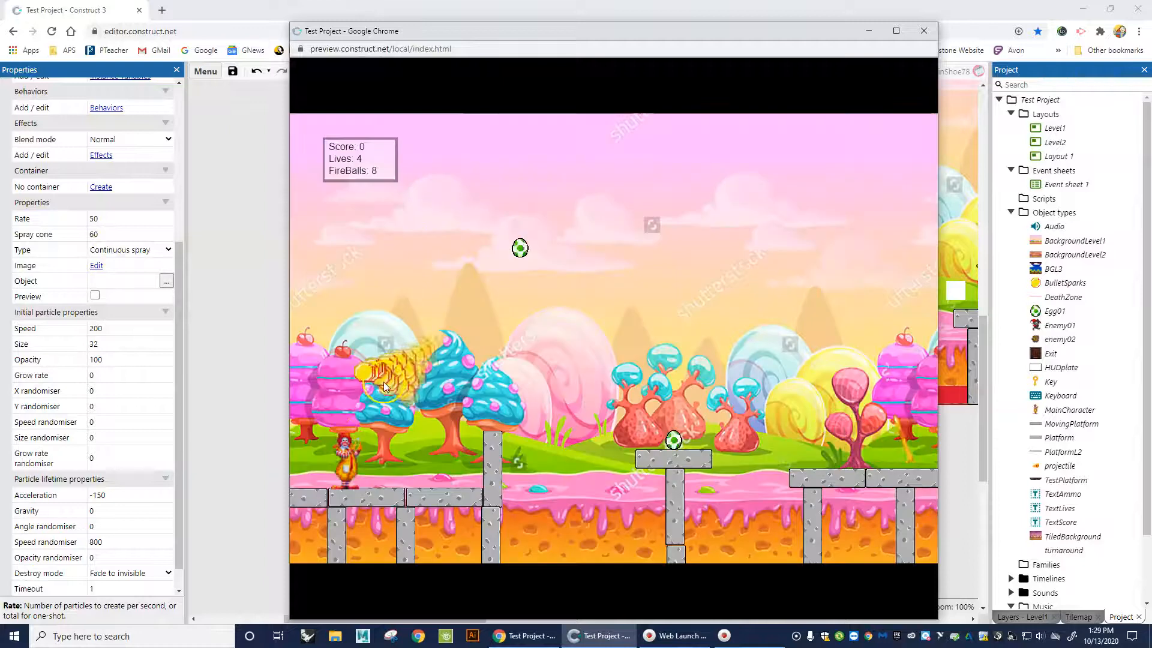
click(922, 33)
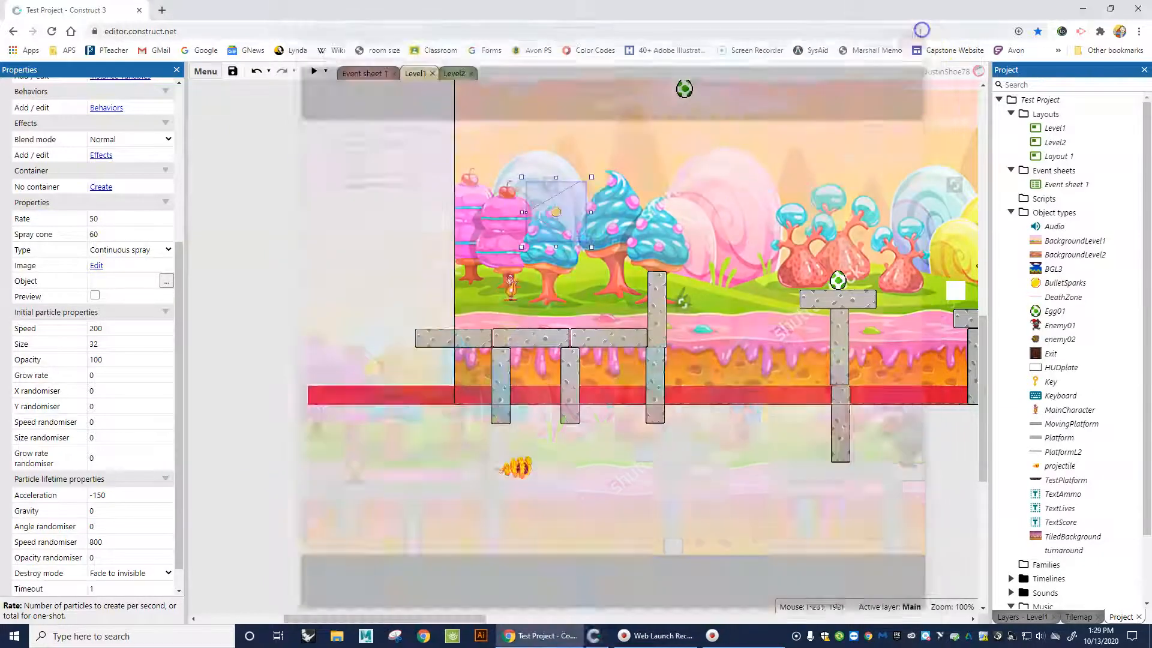
Try the One-shot type for BulletSparks and preview the level.
click(120, 252)
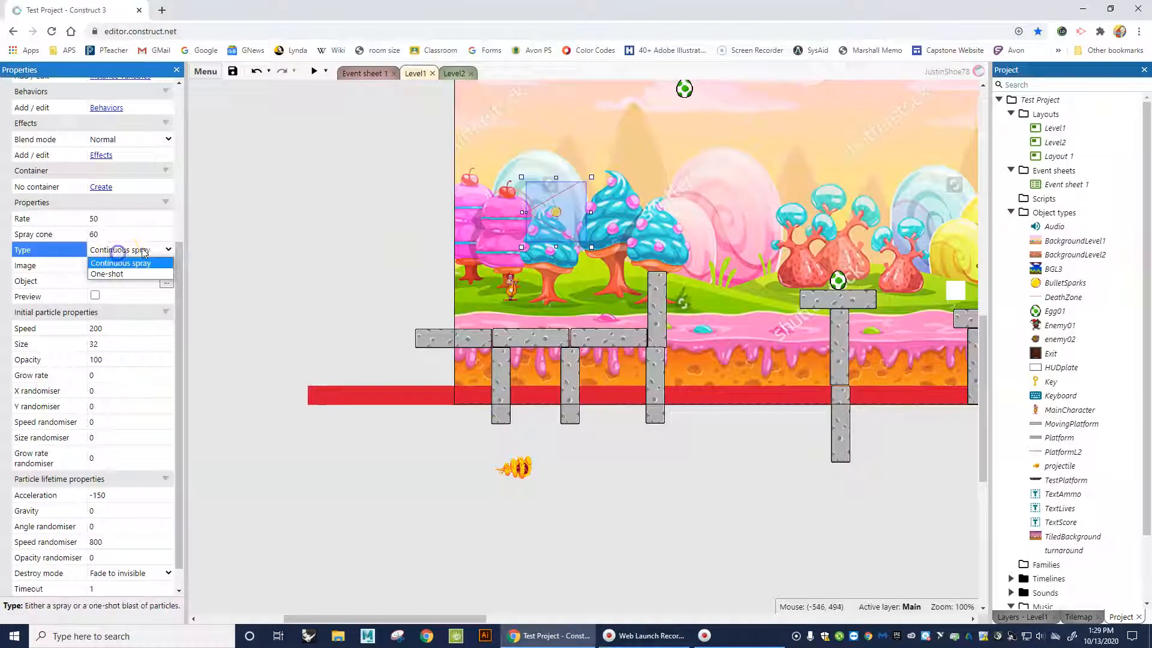
click(123, 273)
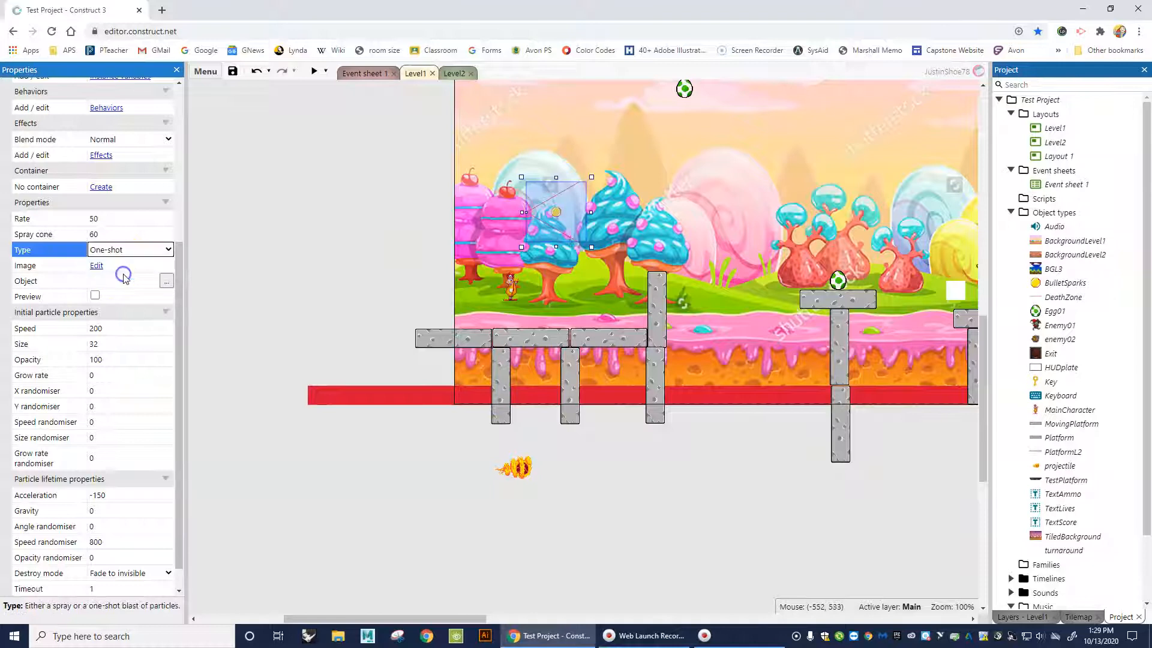
click(313, 72)
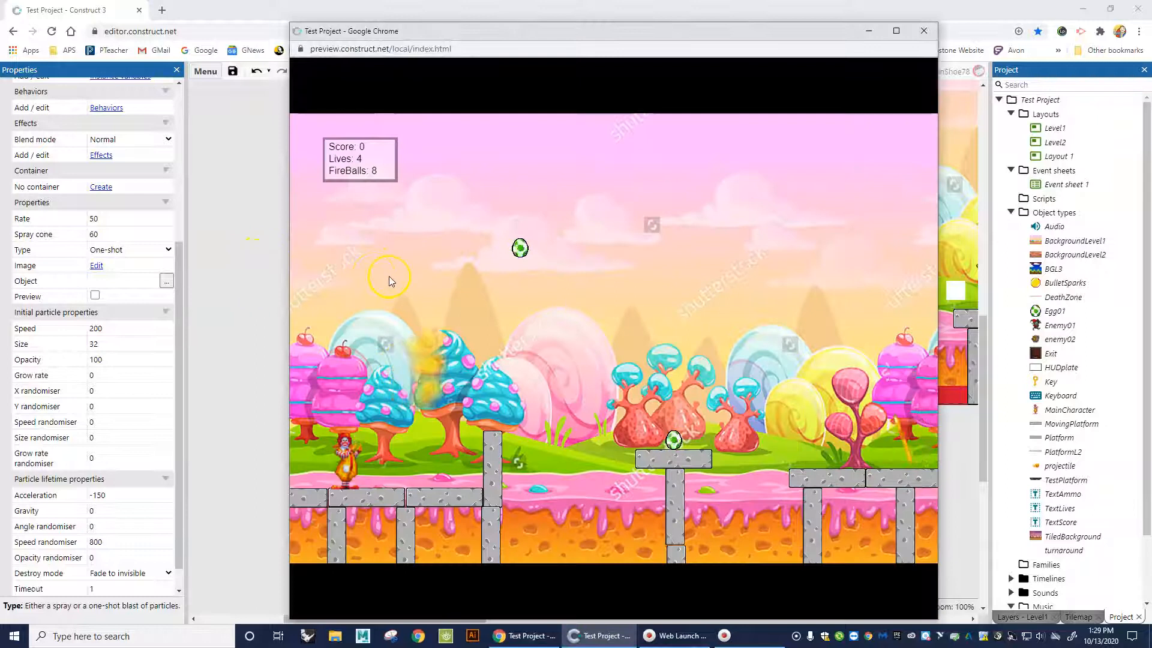
click(923, 30)
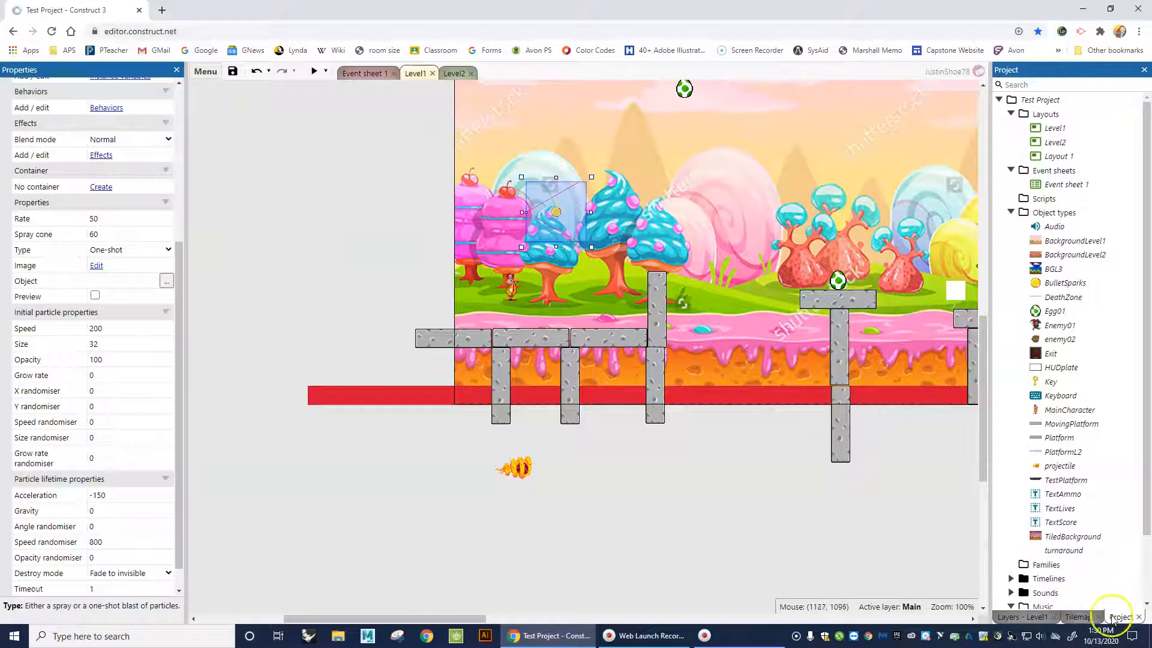
Hide the Background layer in the layout and preview the level with the BulletSparks spray cone set to 180.
click(1034, 618)
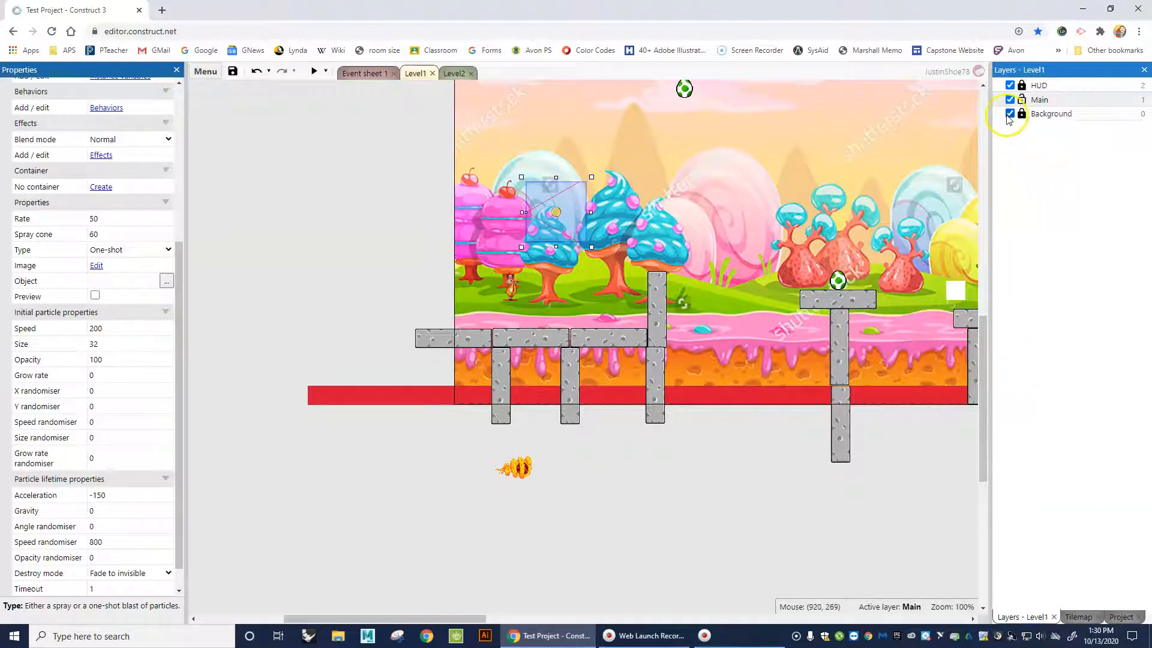
click(1010, 114)
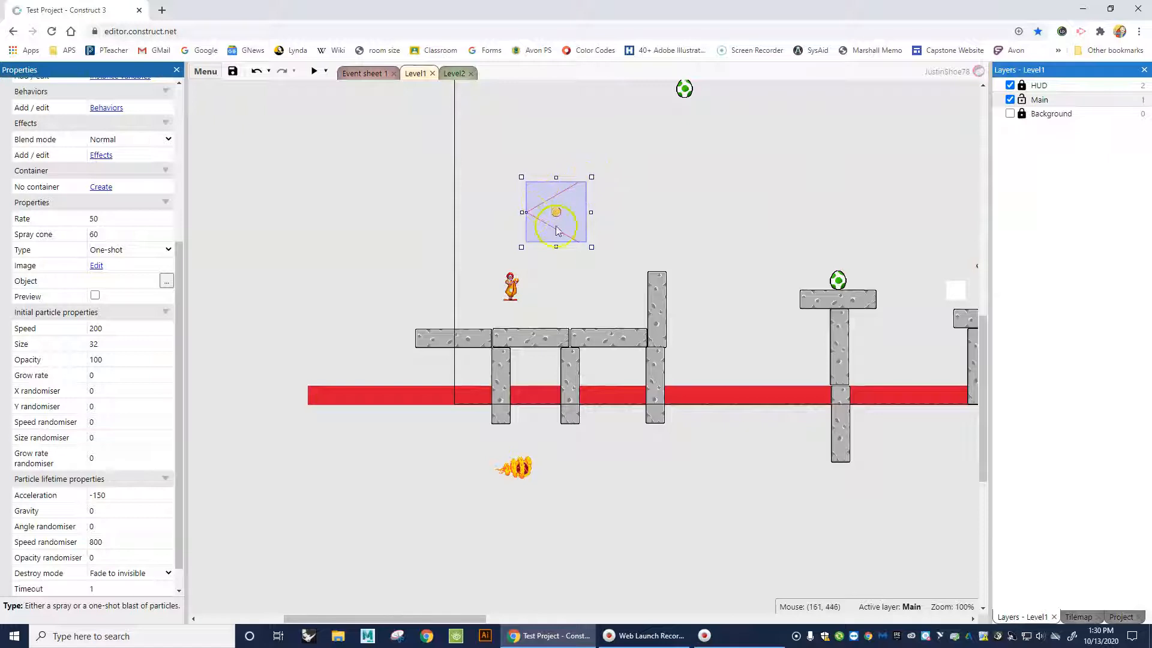
click(115, 236)
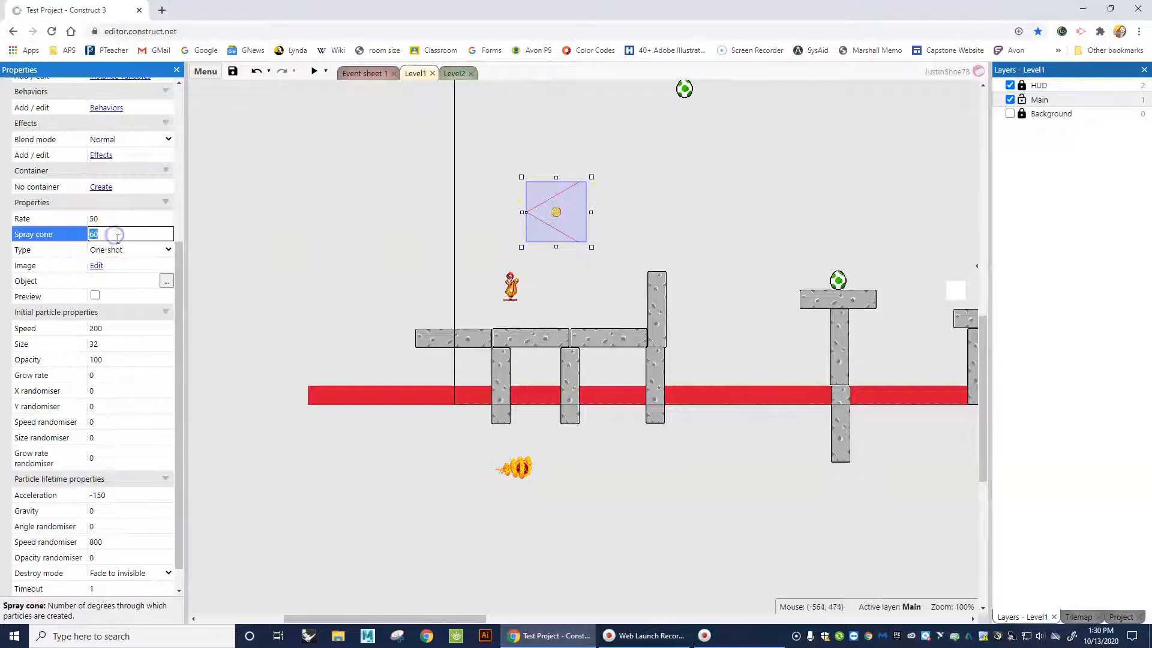
key(Tab)
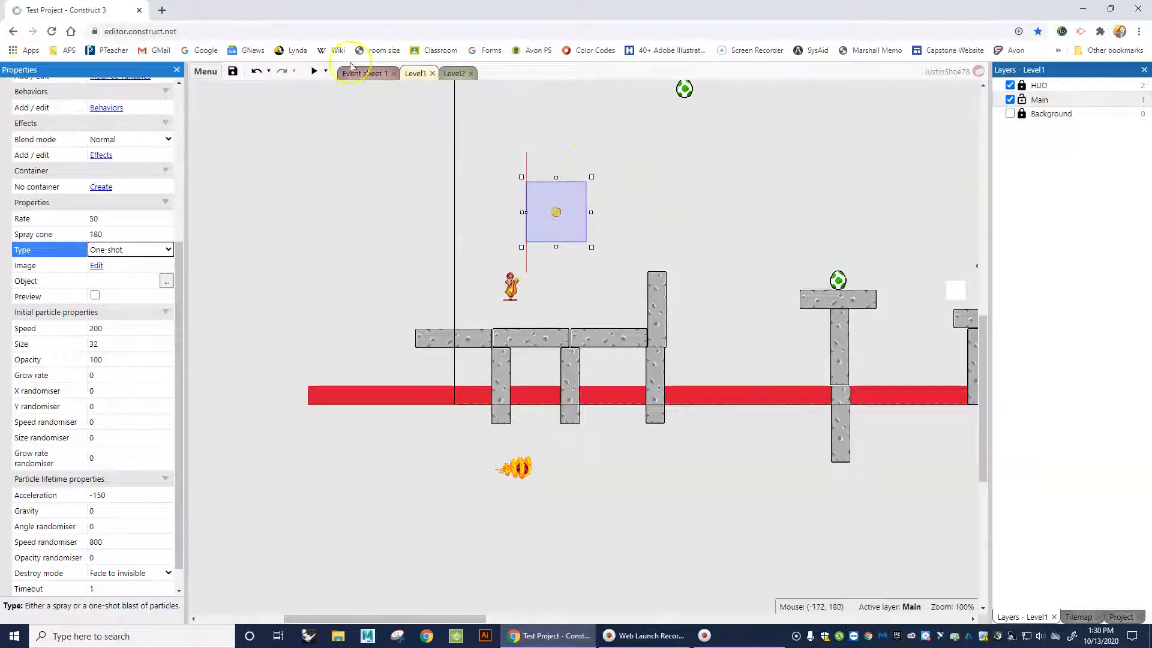
click(313, 70)
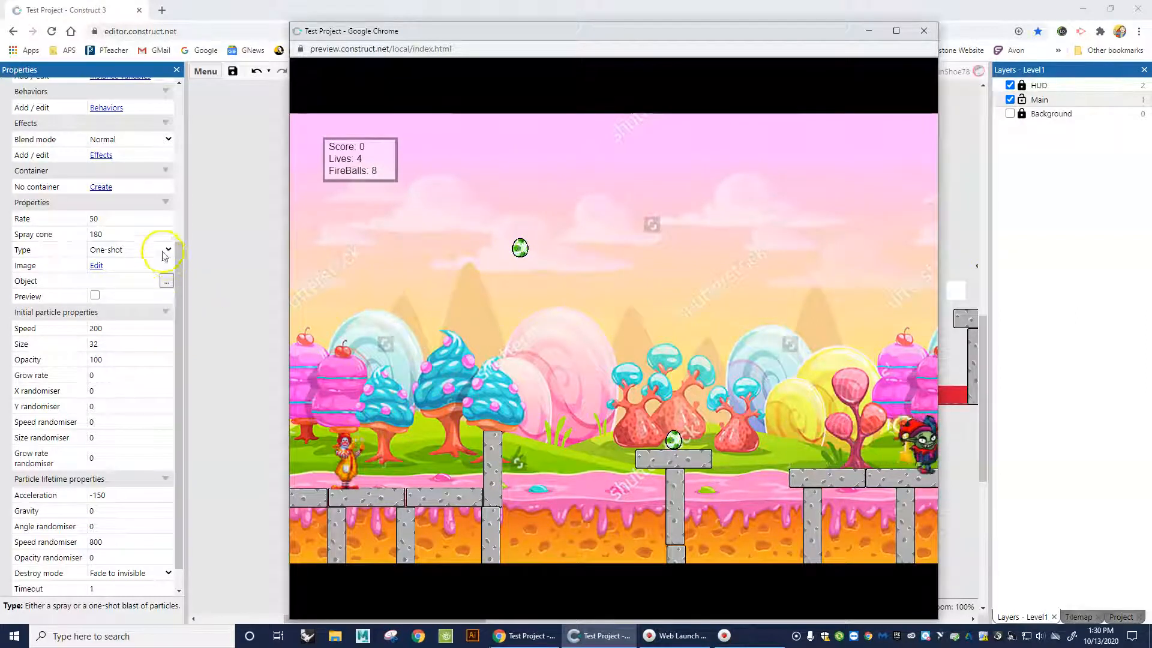
click(924, 30)
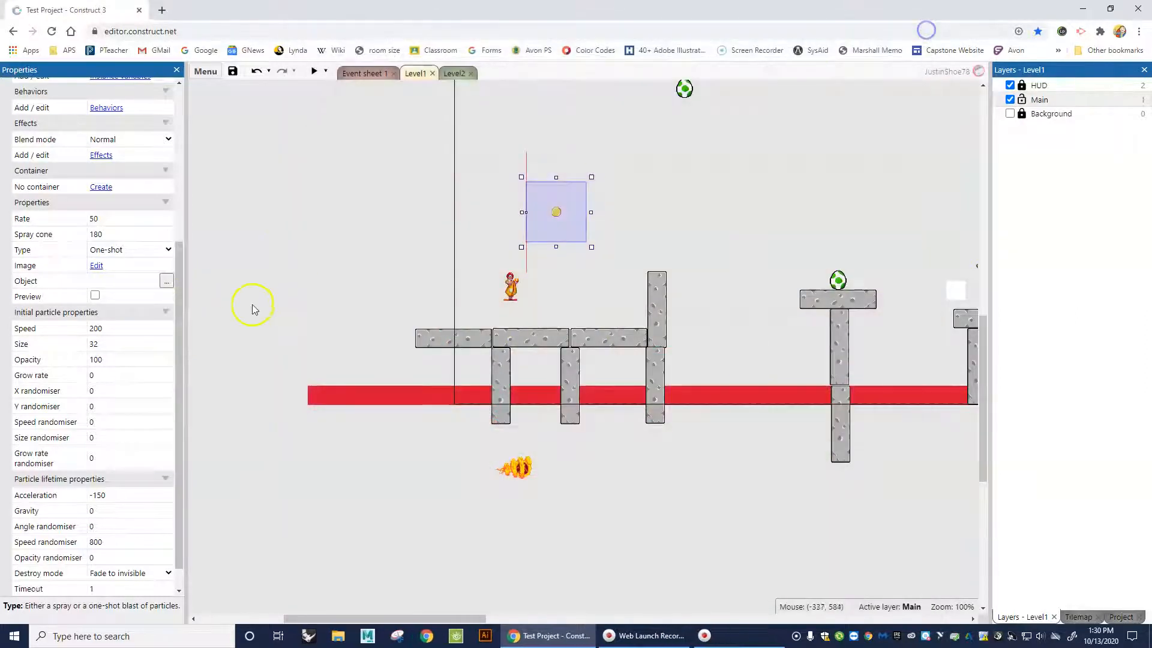
Set the BulletSparks type to Continuous spray and preview the level.
click(168, 250)
click(133, 260)
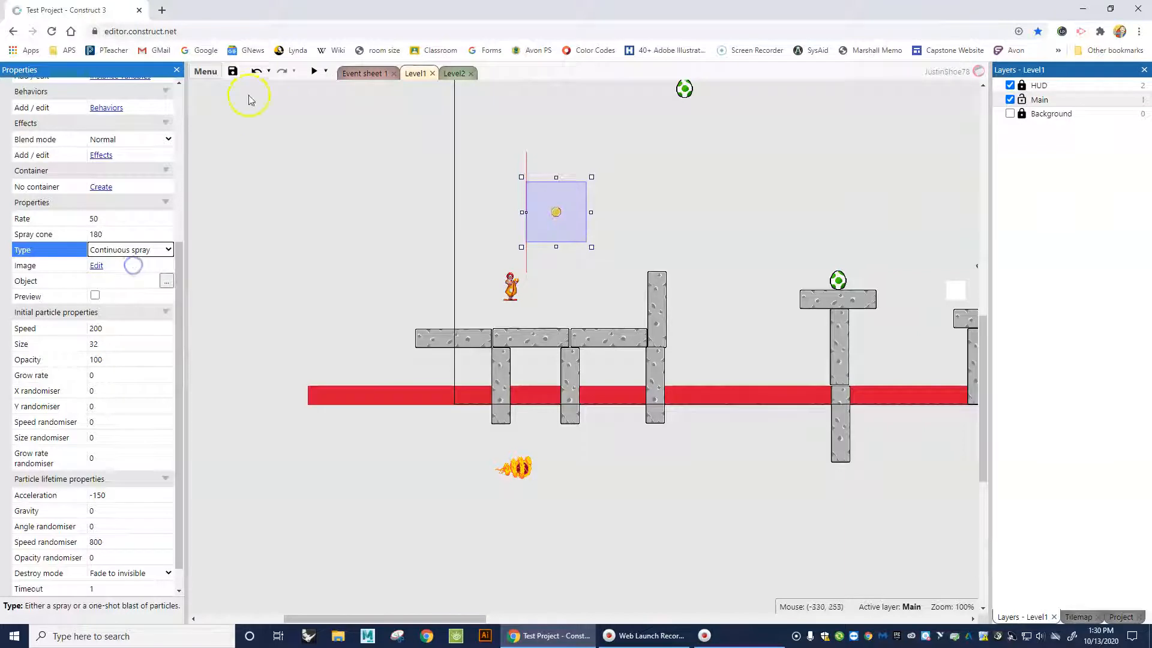
click(317, 73)
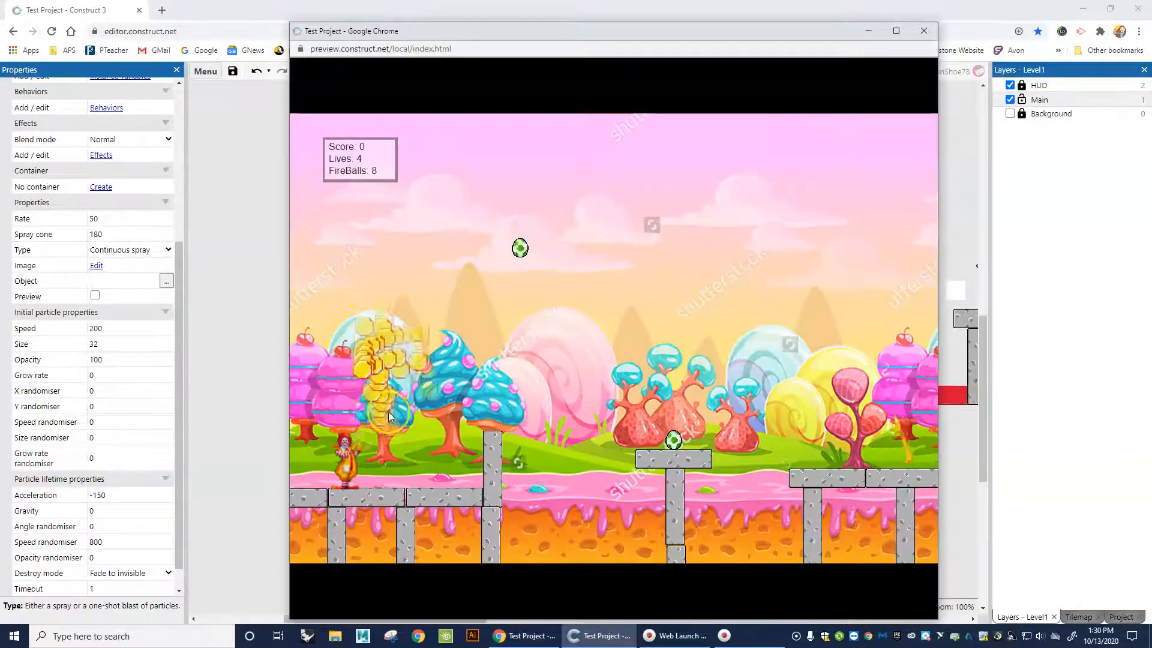
click(931, 31)
Set the BulletSparks spray cone to 360 and preview the particles in the level.
click(119, 232)
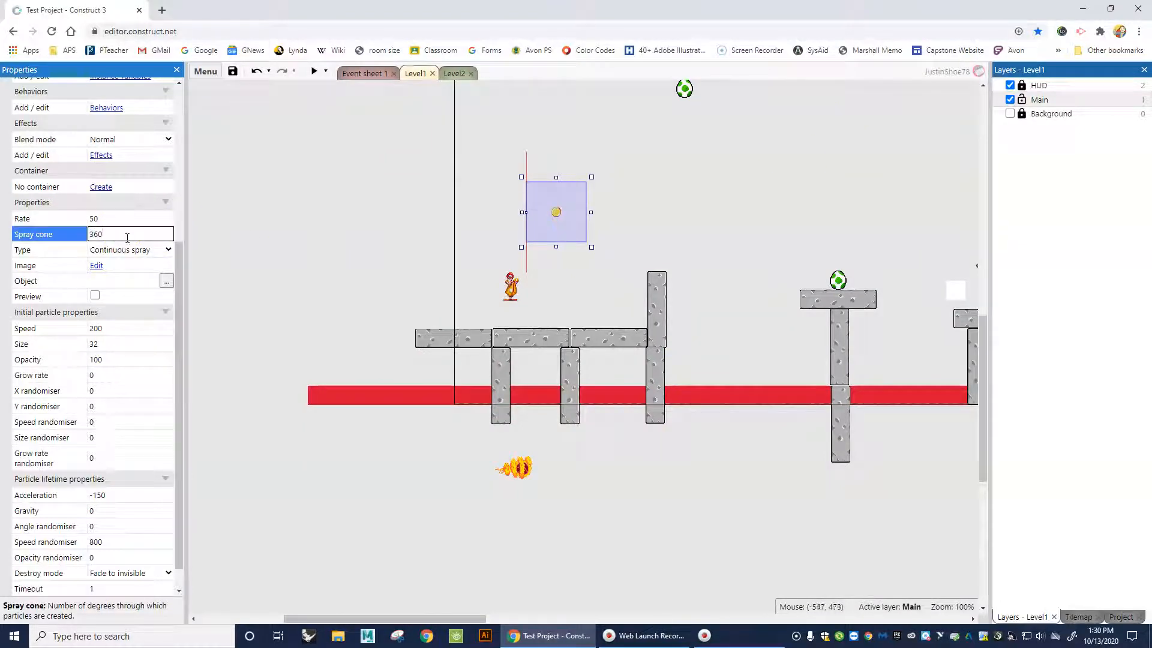
key(Tab)
click(314, 71)
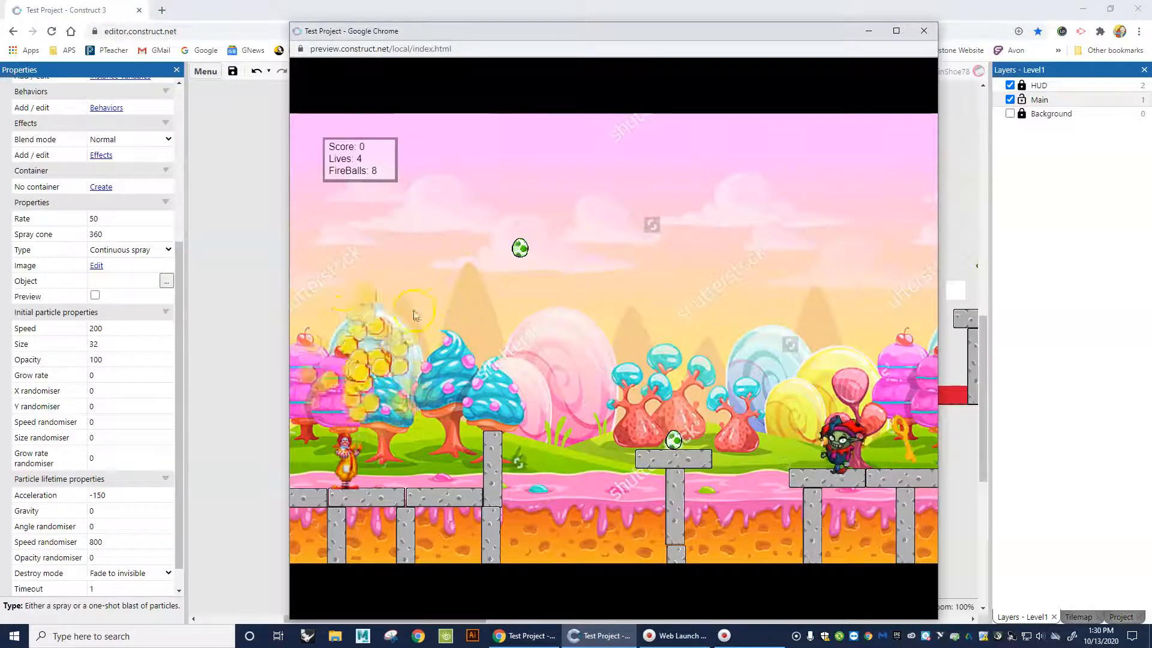
click(924, 31)
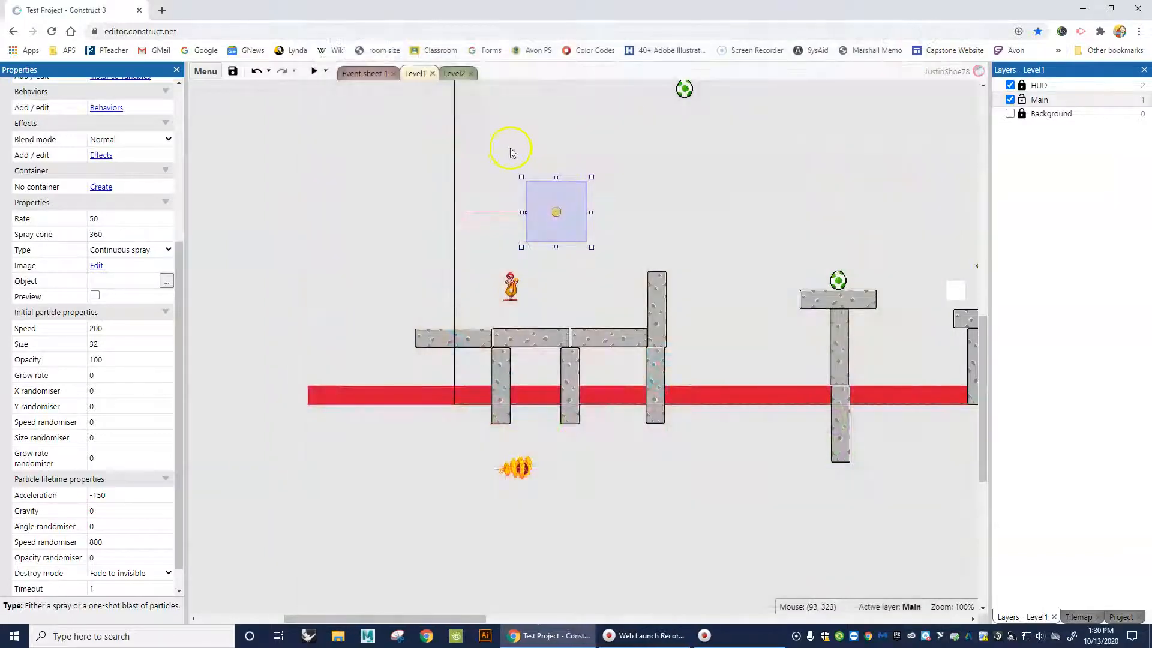
Collapse the general particle properties, set the initial particle size to 16, and preview the level.
click(165, 203)
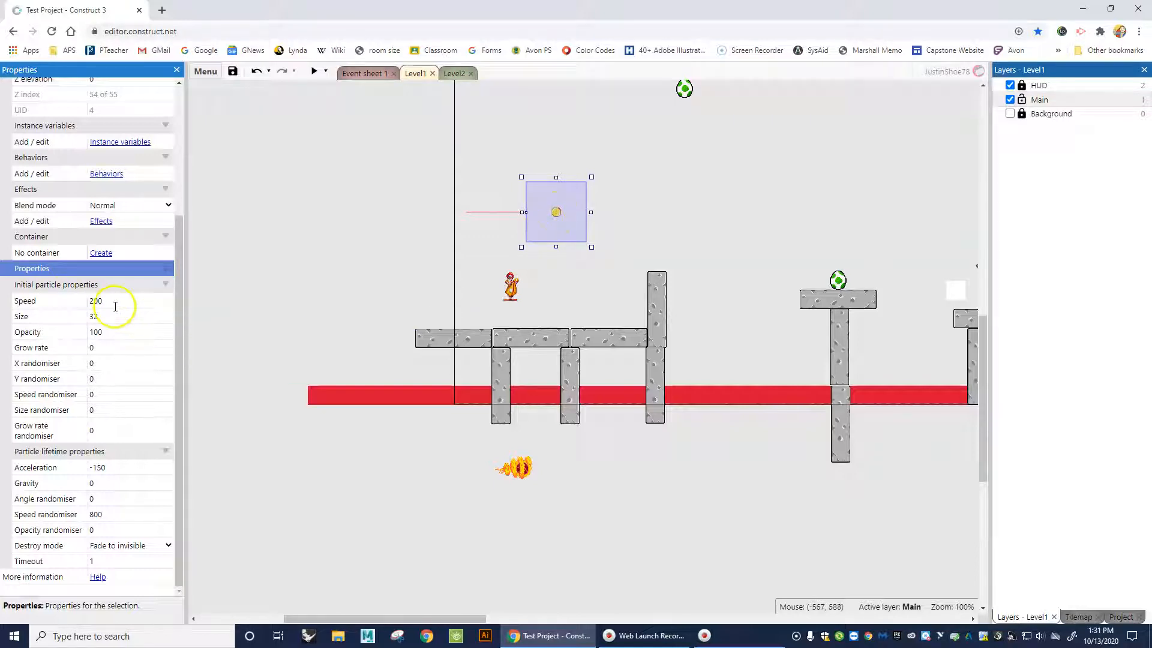
click(110, 319)
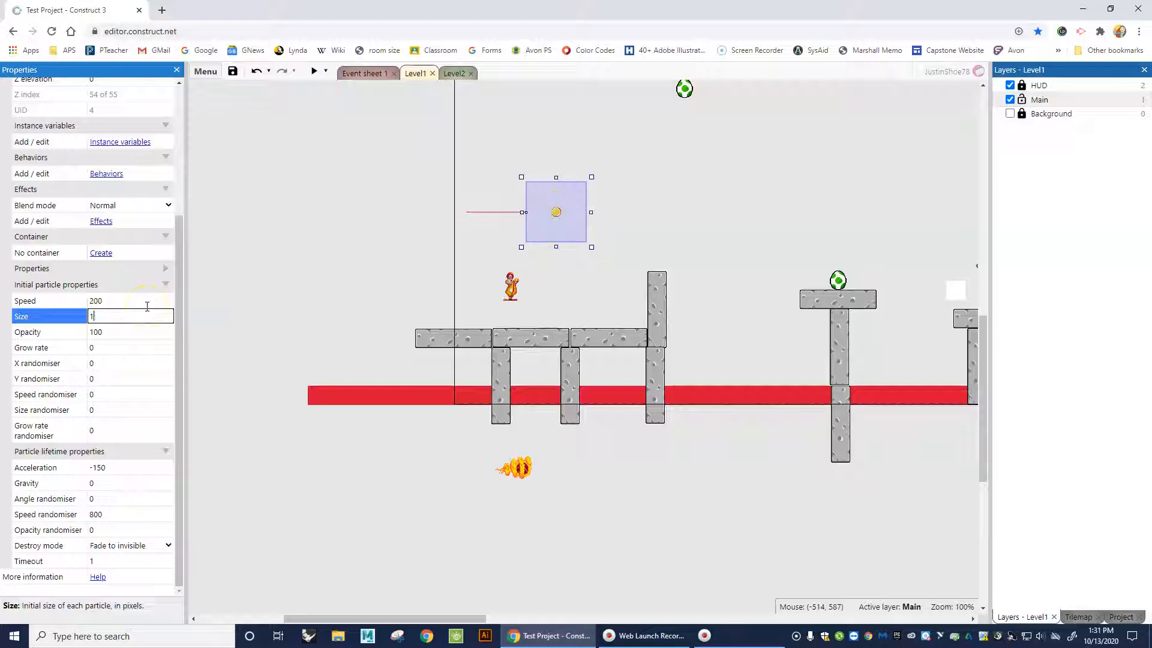
click(115, 333)
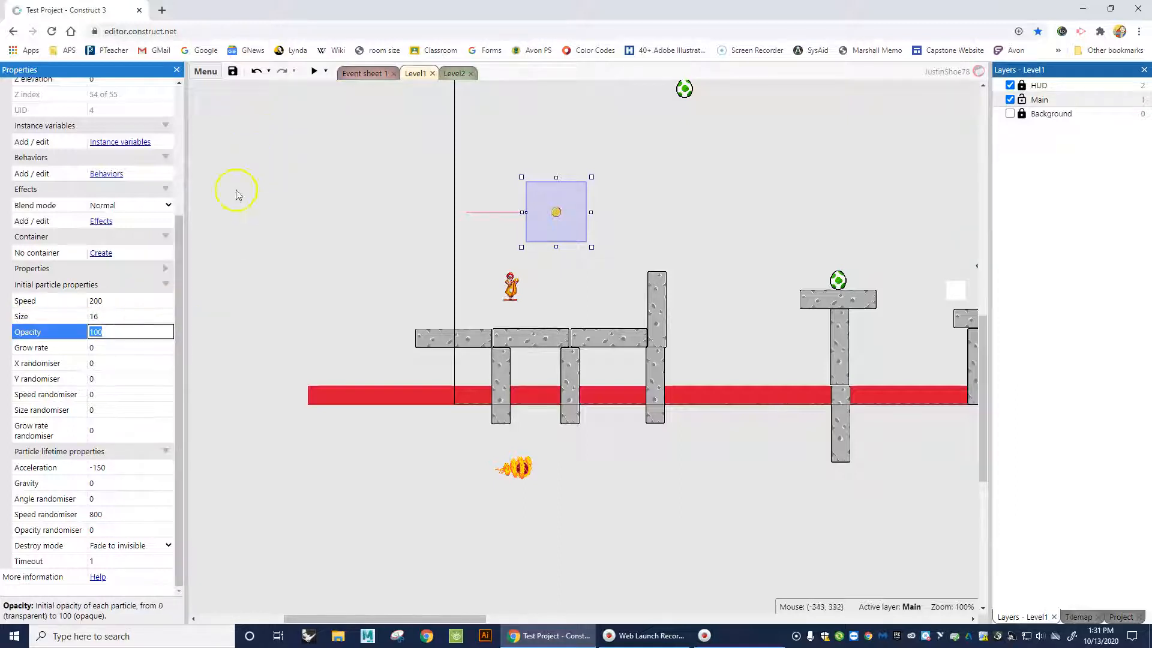
click(314, 72)
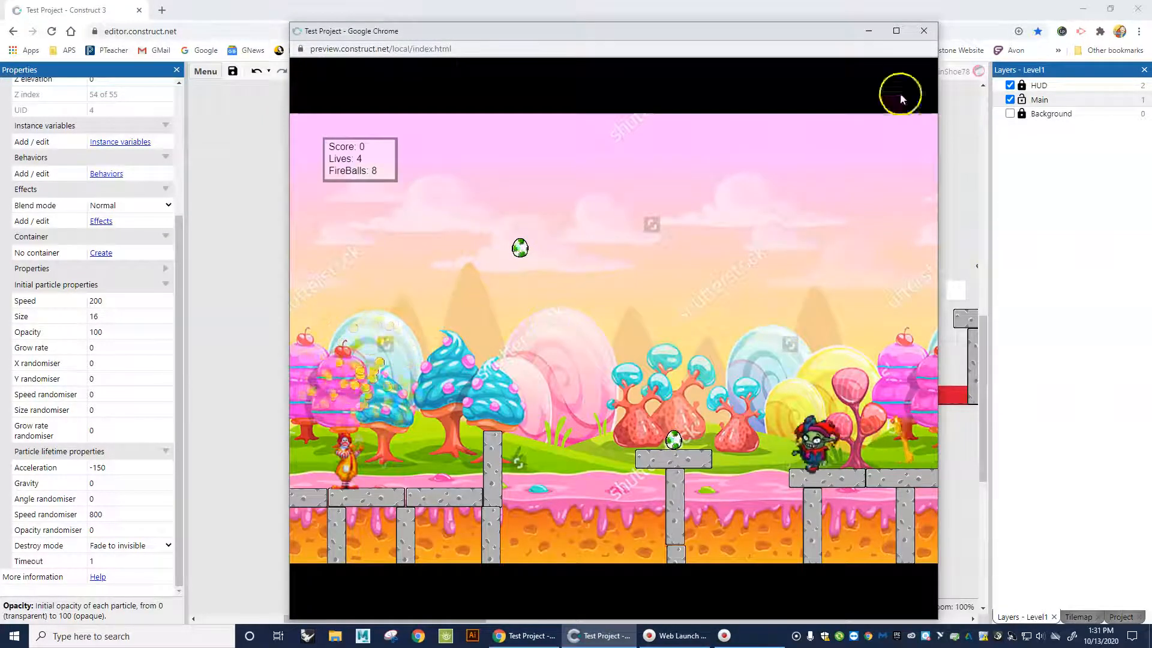
click(925, 31)
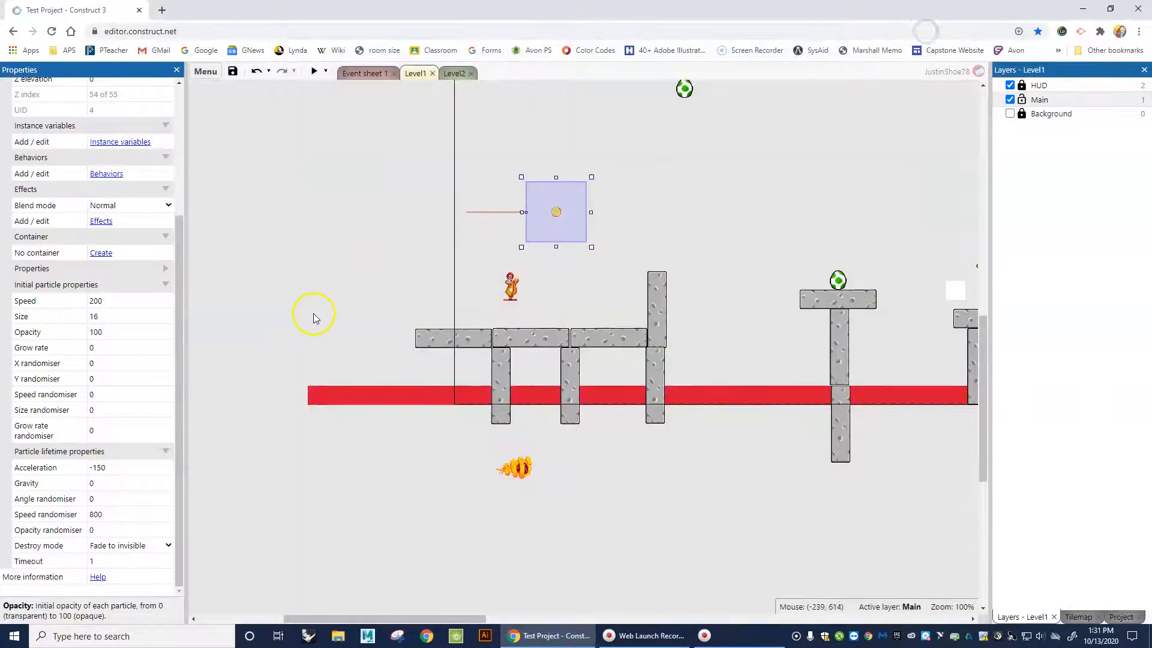
Set the particles' grow rate to 10 and preview the level.
click(45, 349)
click(130, 346)
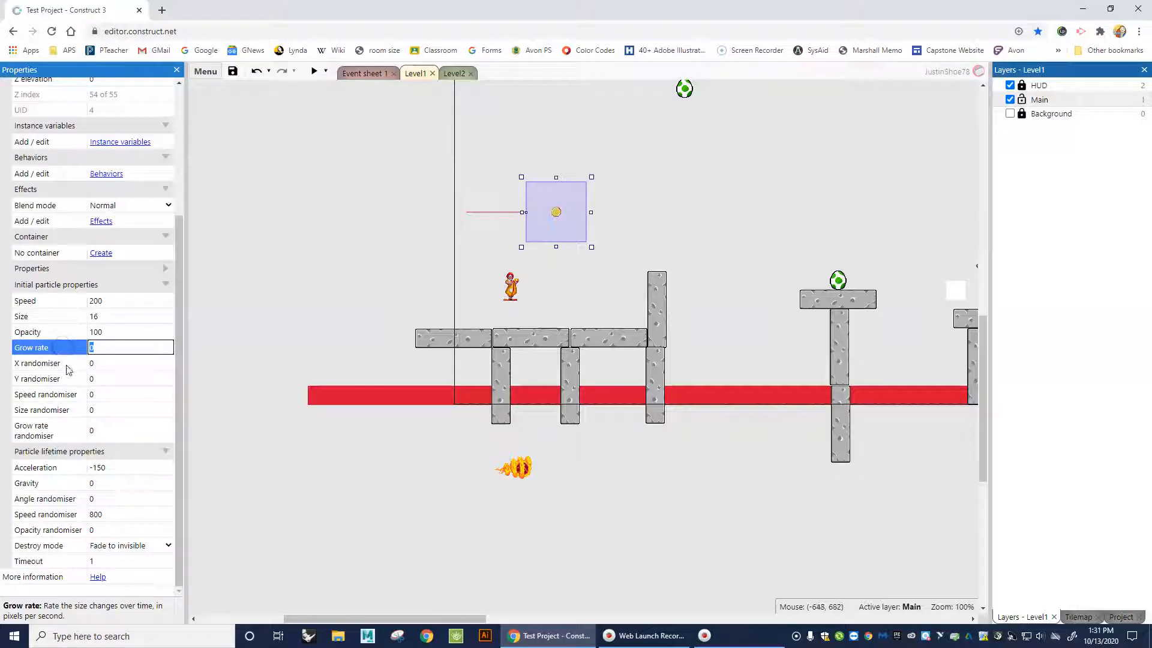
click(314, 70)
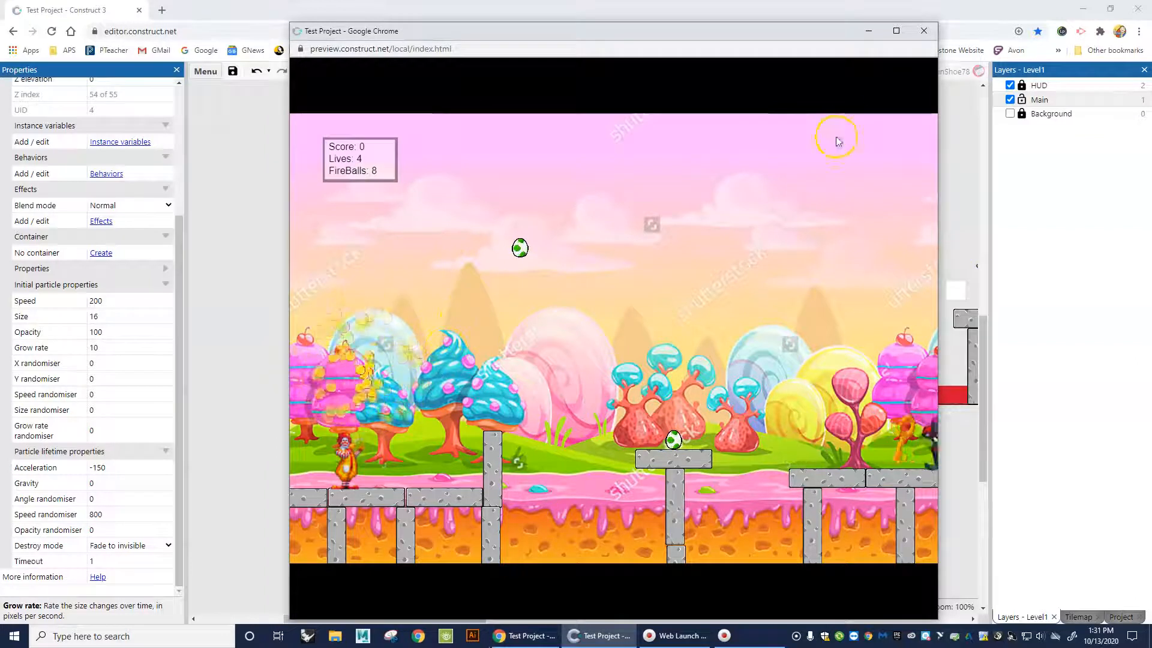
click(924, 31)
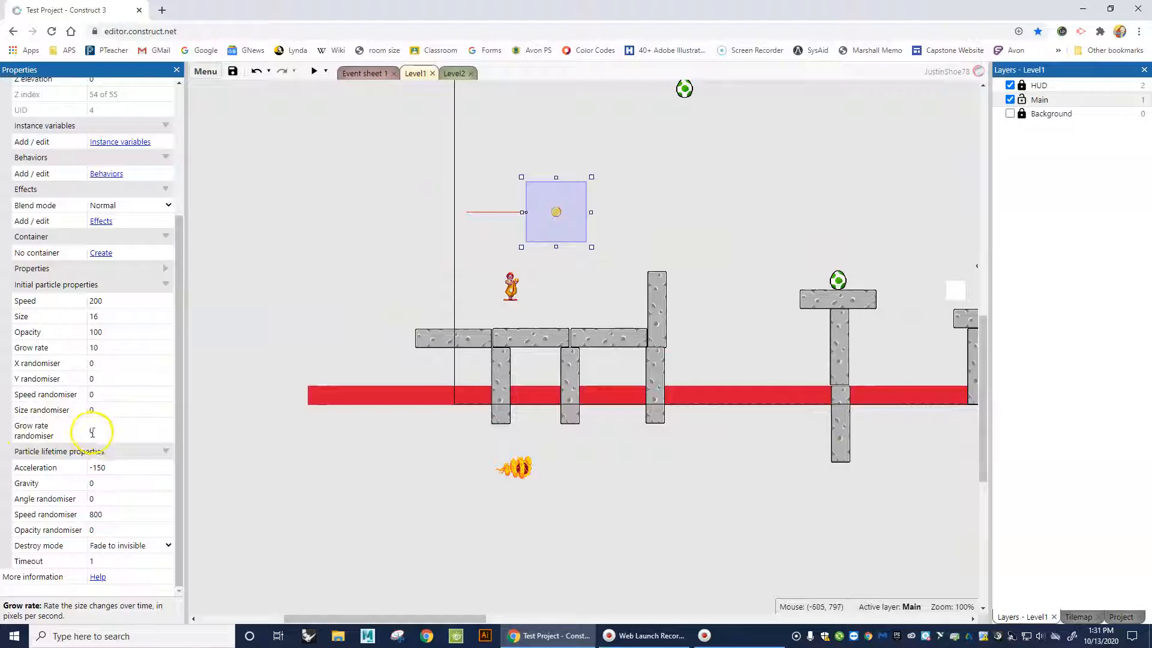
Reset the particles' grow rate to 0, set the grow rate randomiser to 10, and preview the level.
click(108, 349)
text(0)
click(107, 430)
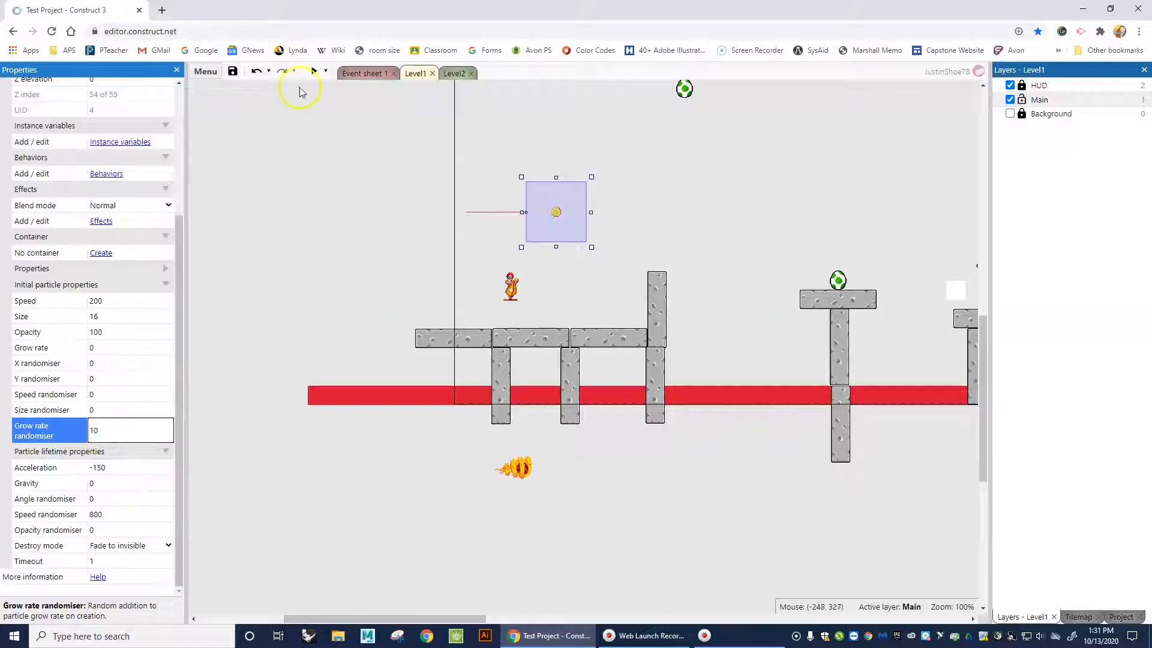
text(10)
click(312, 71)
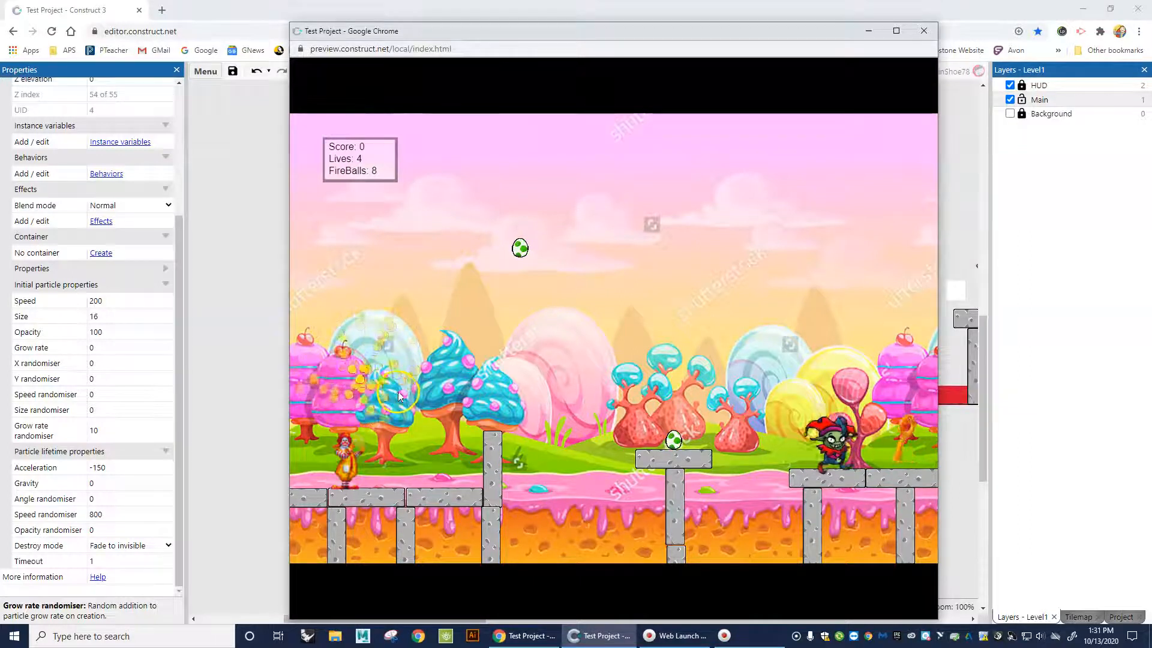
click(923, 31)
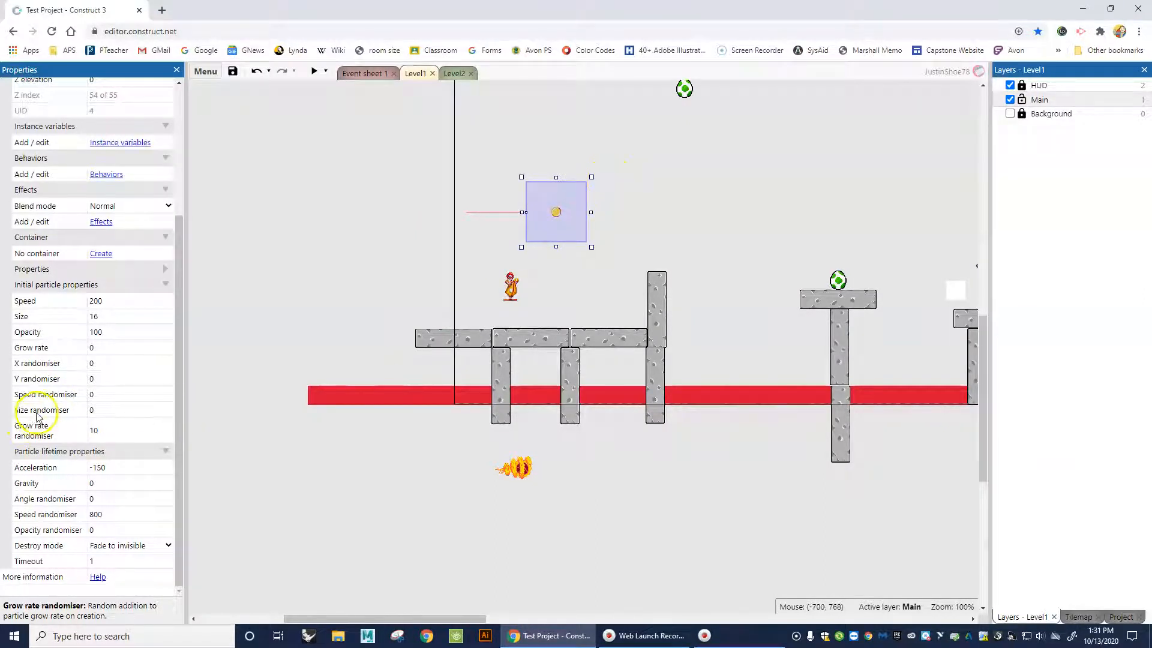
Set the size randomiser to 10 and the grow rate randomiser to 0, and preview the level.
click(106, 409)
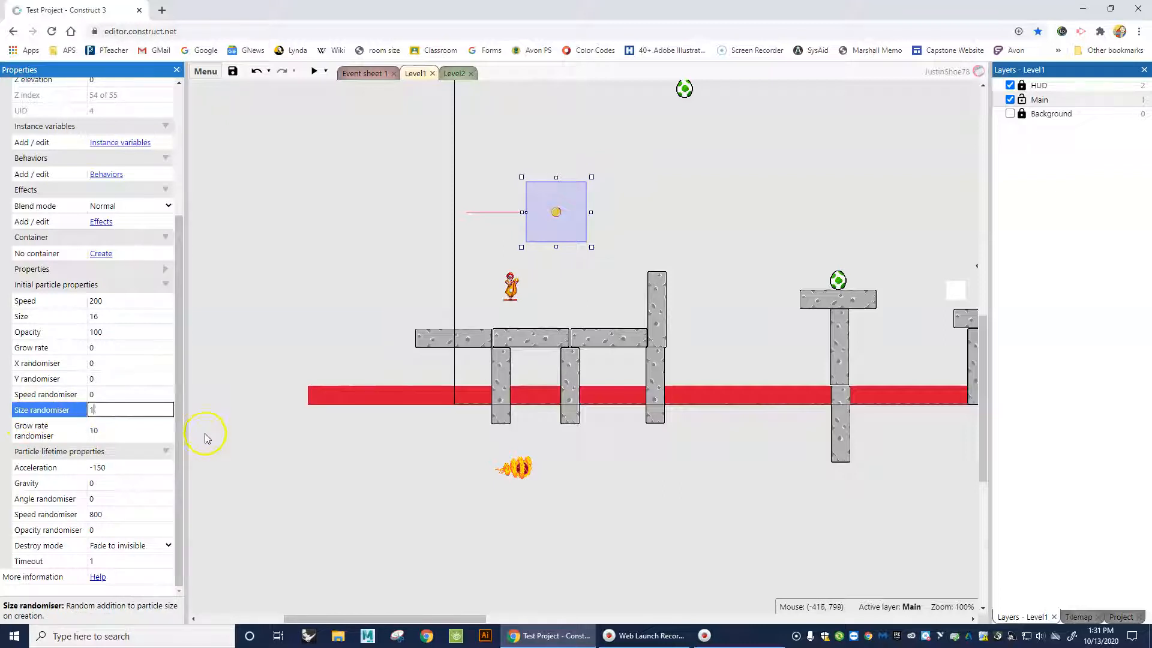
click(123, 435)
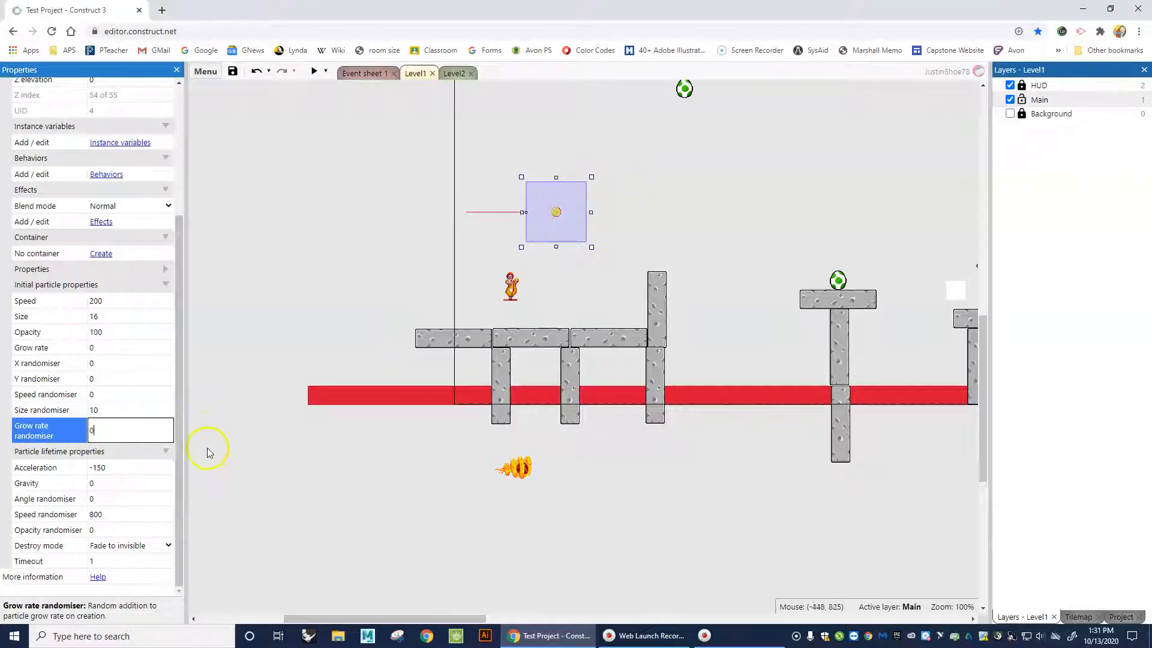
click(315, 257)
click(313, 70)
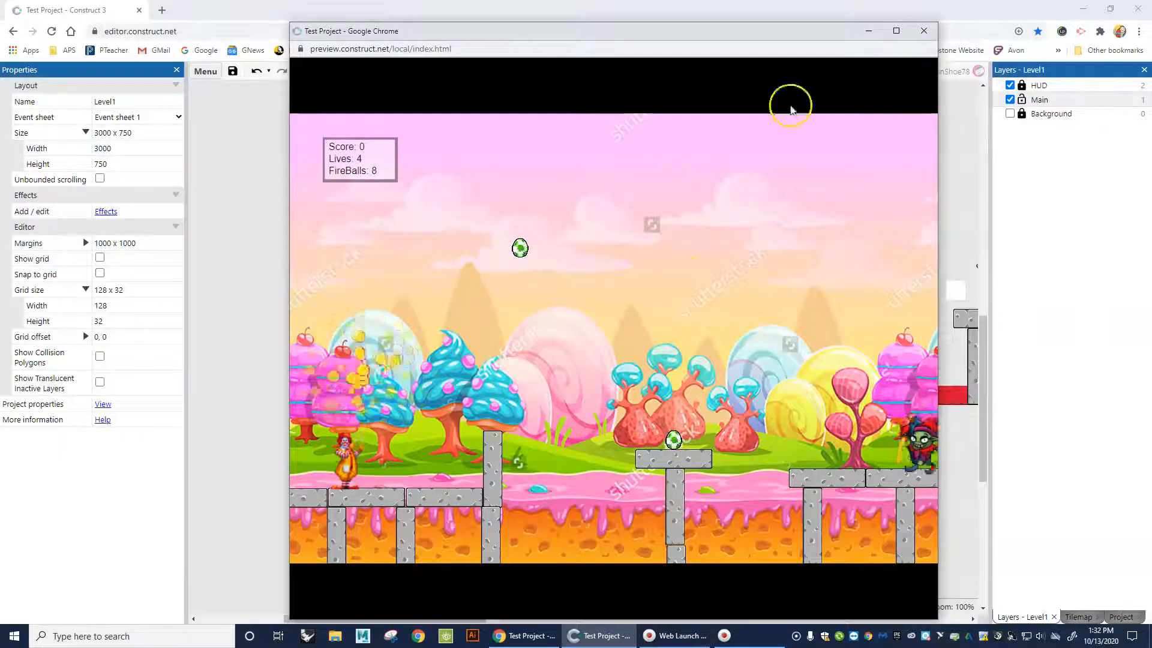
click(923, 30)
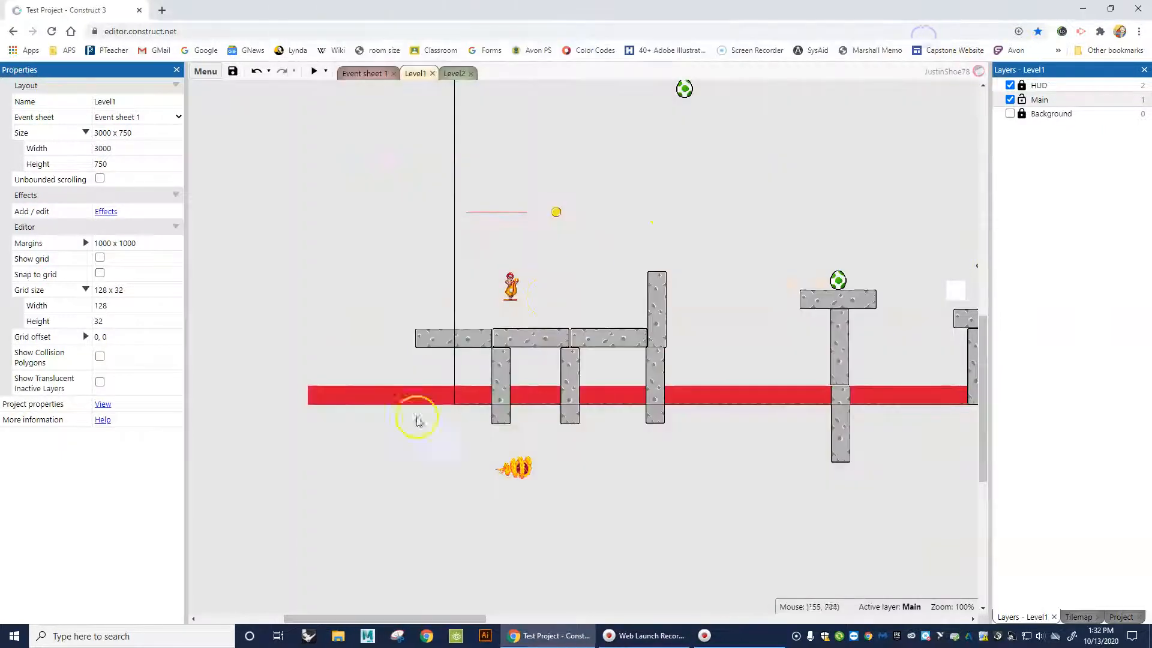
Make the Background layer visible, and select the BulletSparks object in the Level1 layout with the project's object list showing.
click(1010, 114)
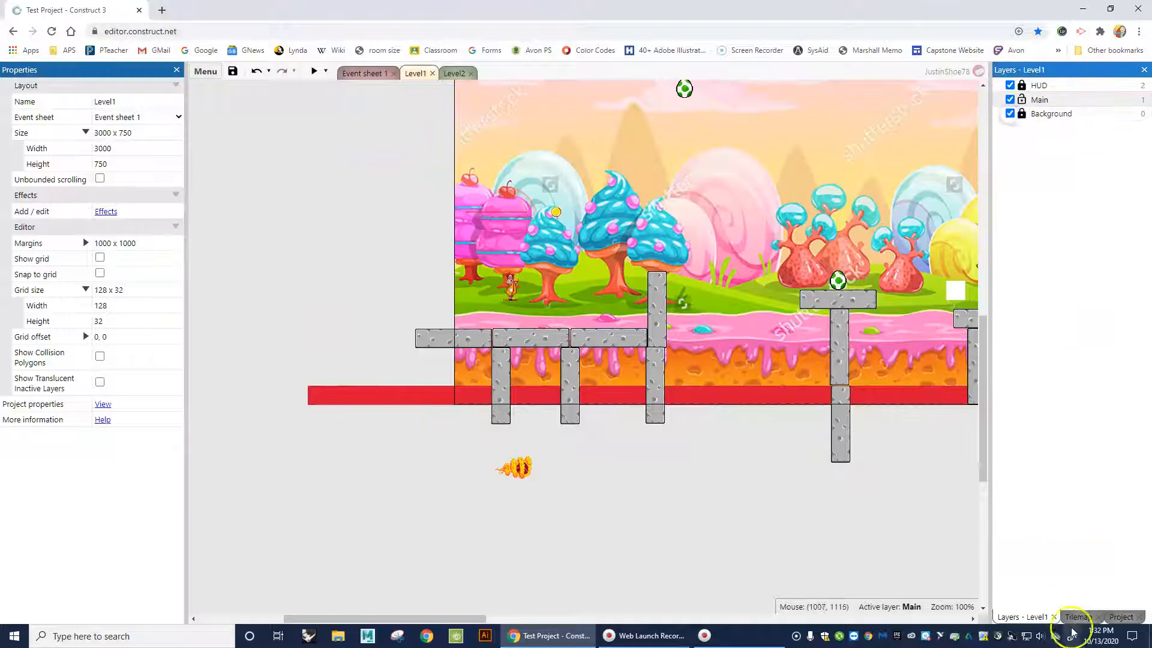
click(1120, 616)
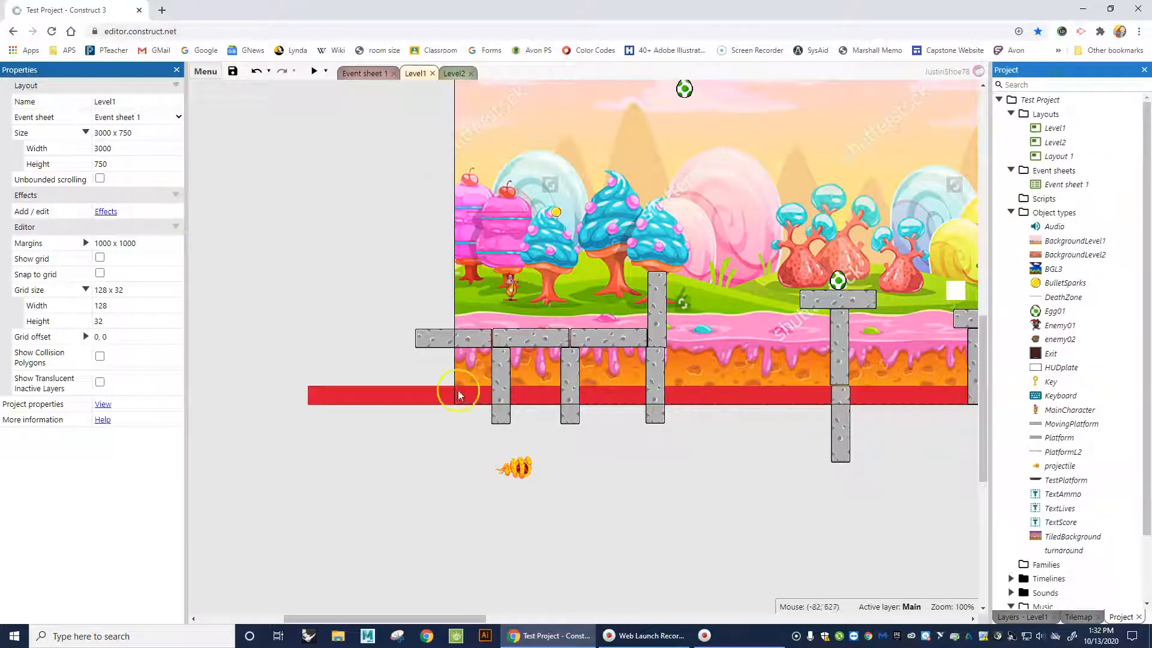
click(554, 216)
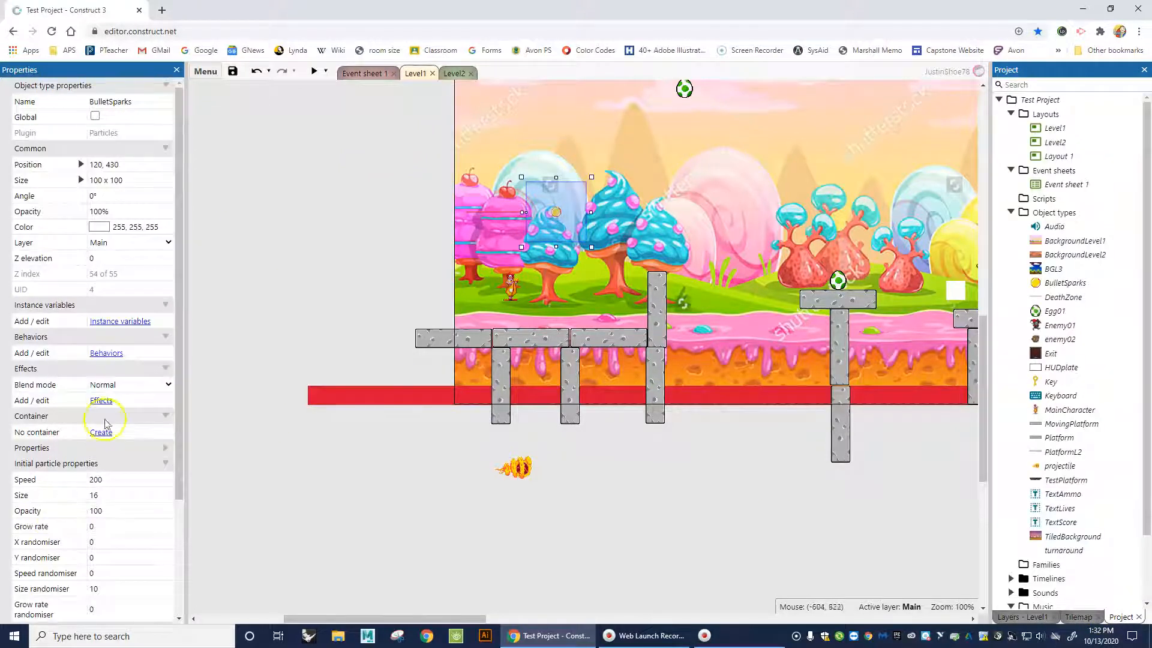
scroll(65, 341, down, 3)
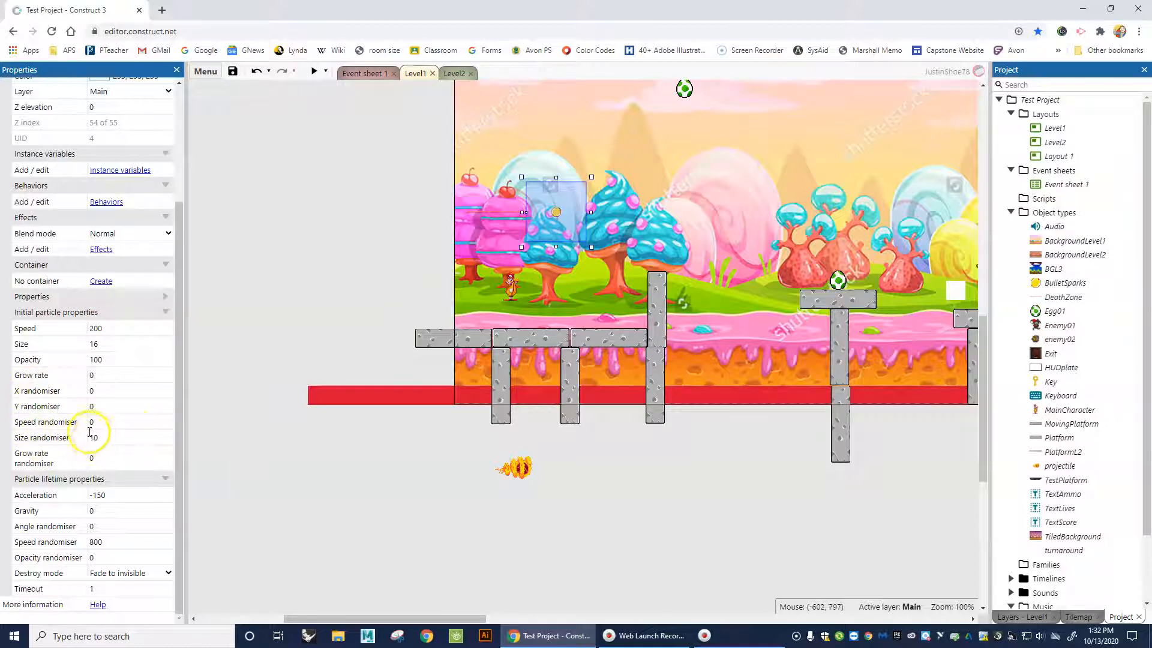
Set the initial particle speed to 50 and preview the level.
click(109, 329)
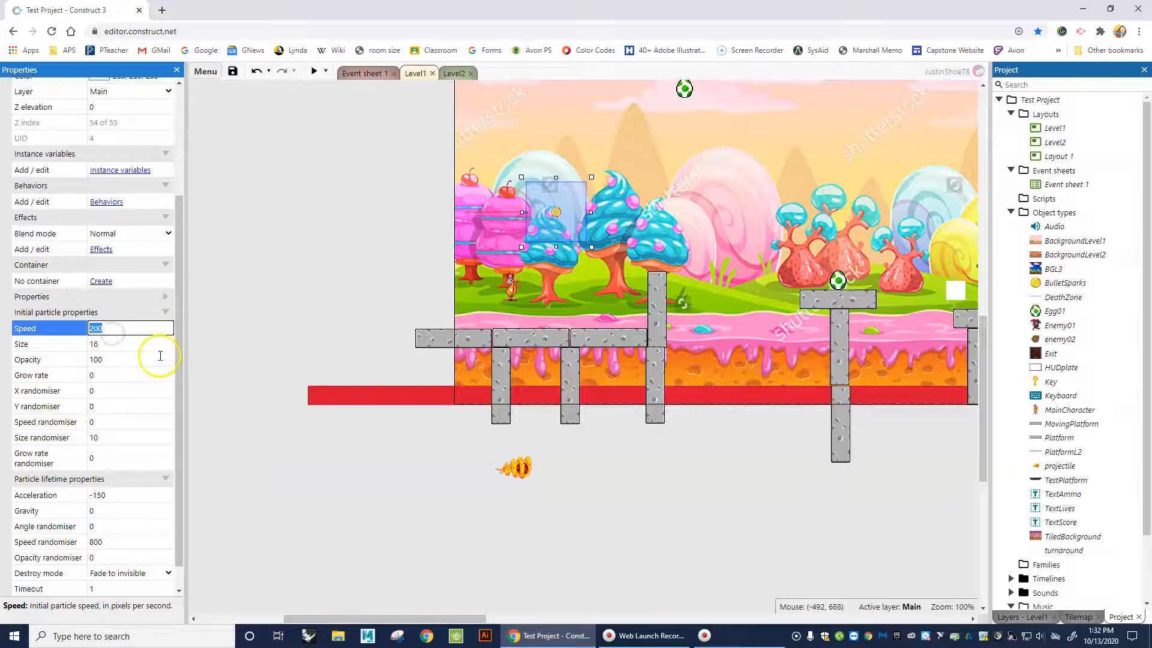
key(Tab)
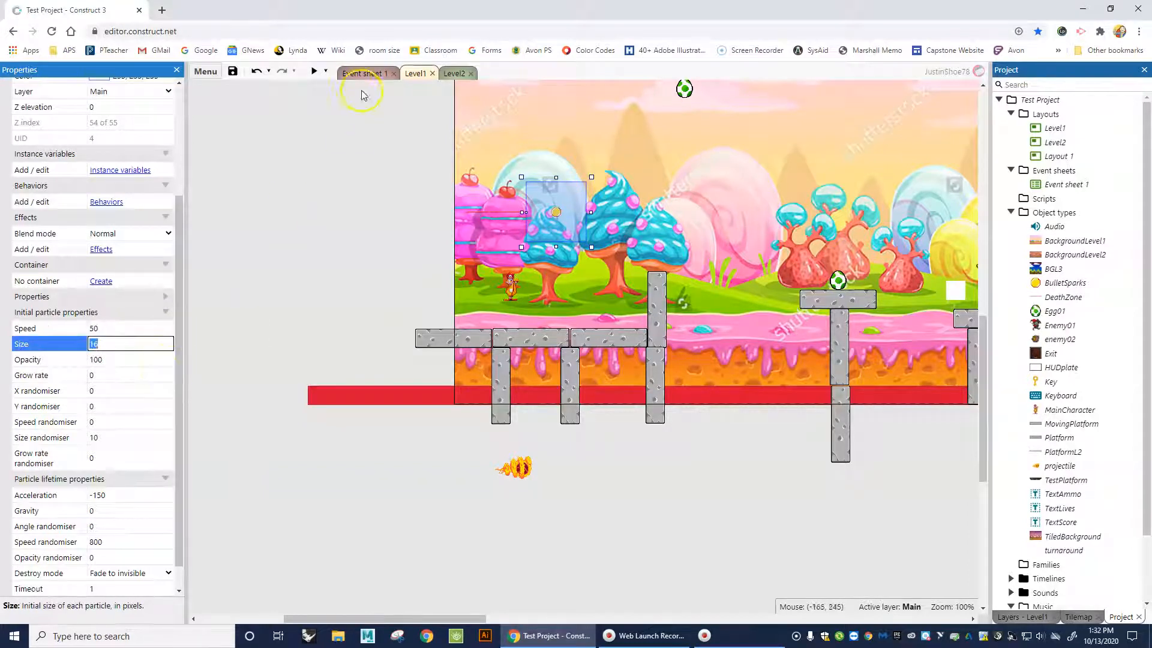
click(314, 70)
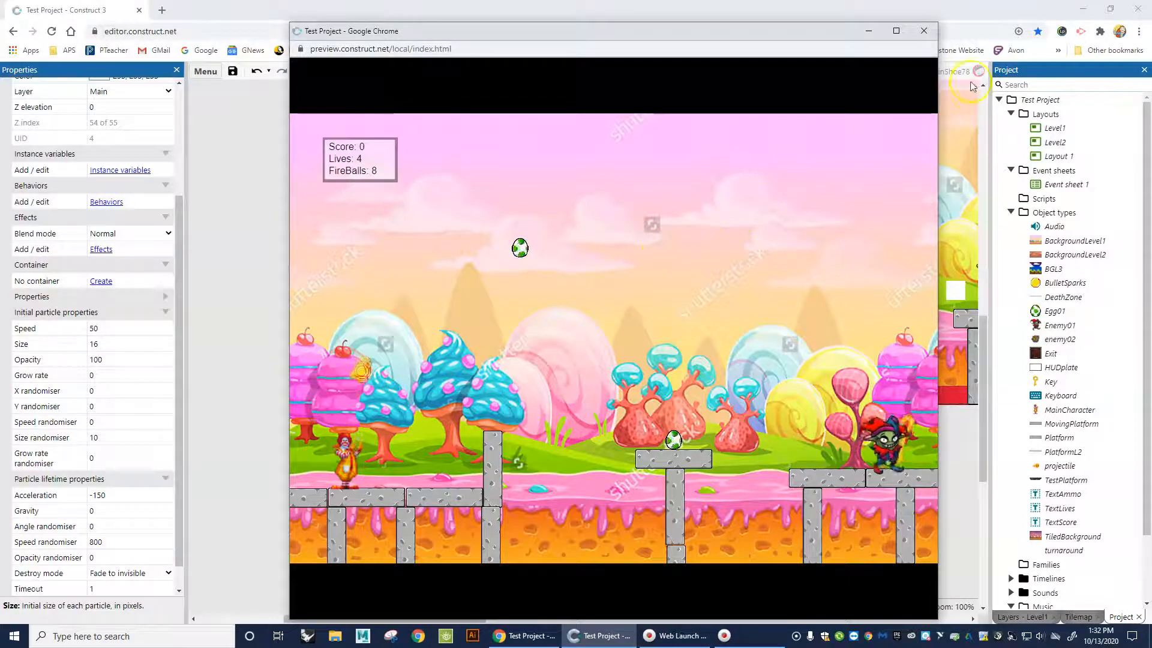
click(923, 30)
Set the initial particle speed to 100 and preview the level.
click(129, 329)
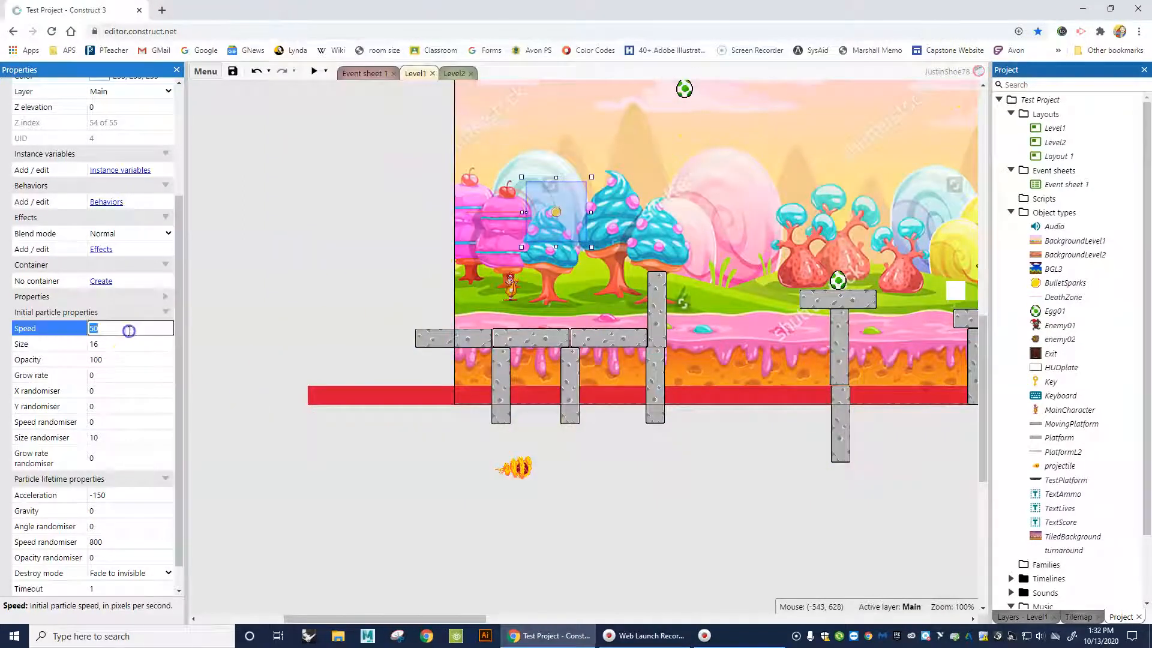
click(134, 340)
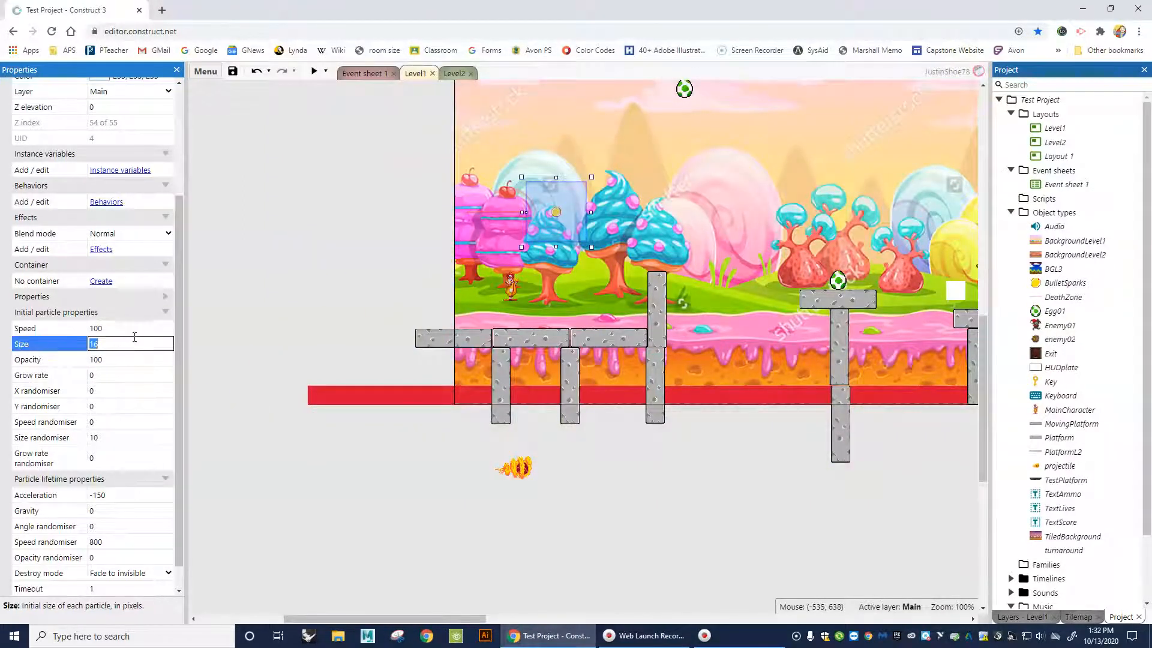
click(313, 71)
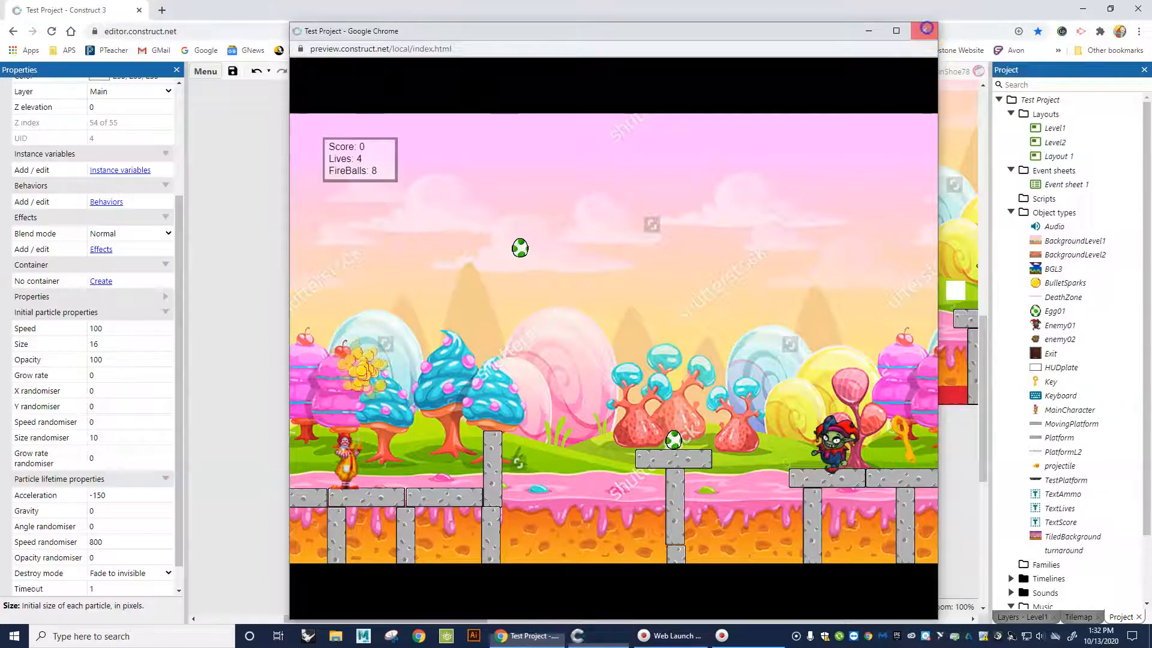
click(923, 30)
Collapse the initial particle properties and focus on the particle lifetime properties.
scroll(132, 408, down, 1)
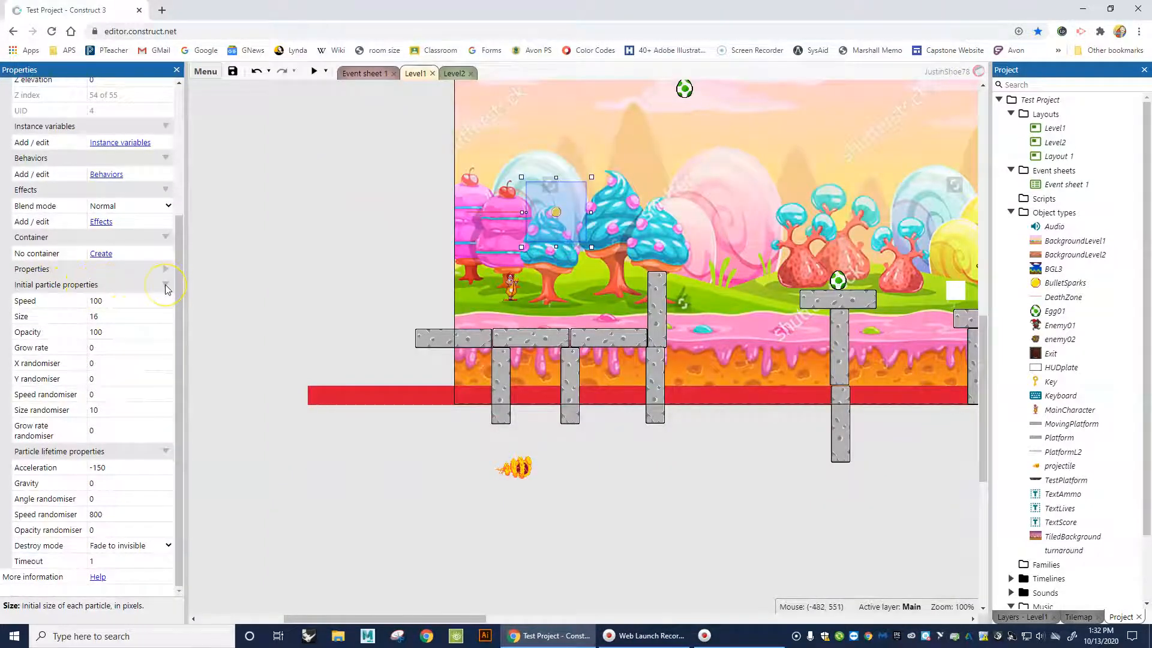
click(165, 286)
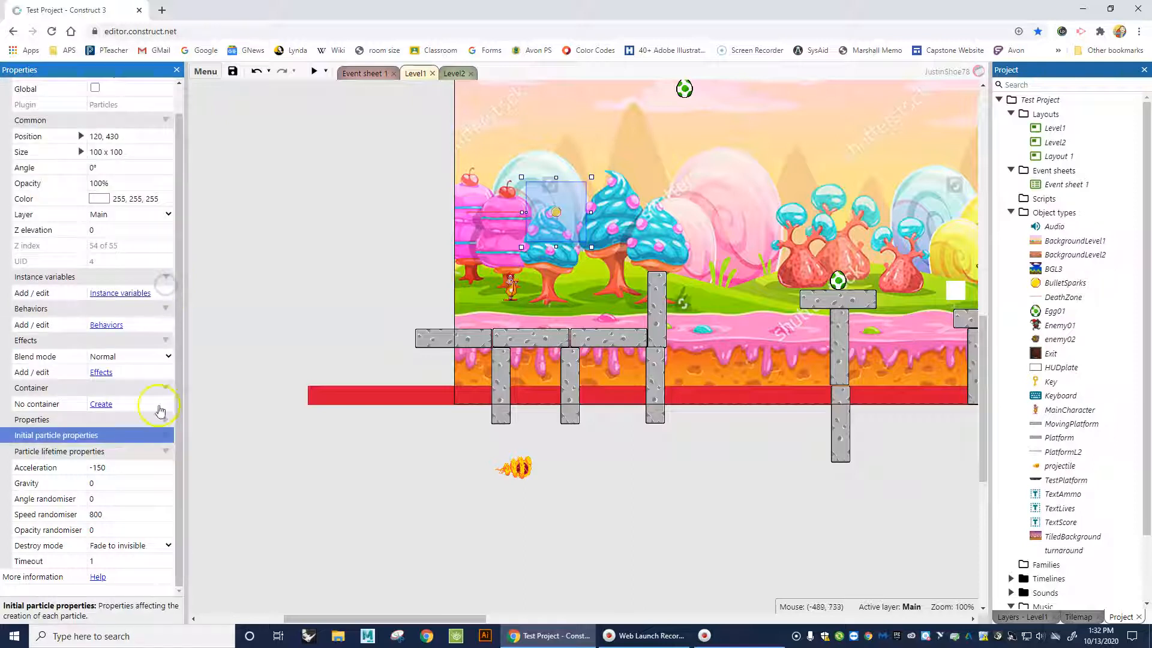
click(37, 451)
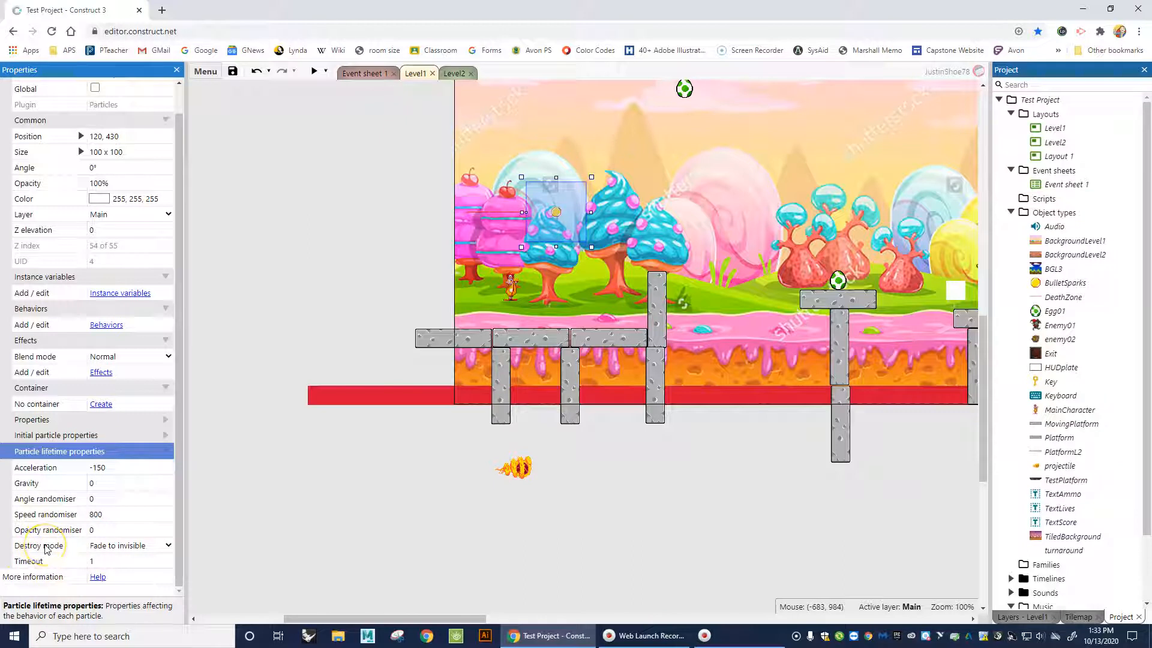
Set the particles' destroy mode to Timeout expired and preview the level.
click(143, 545)
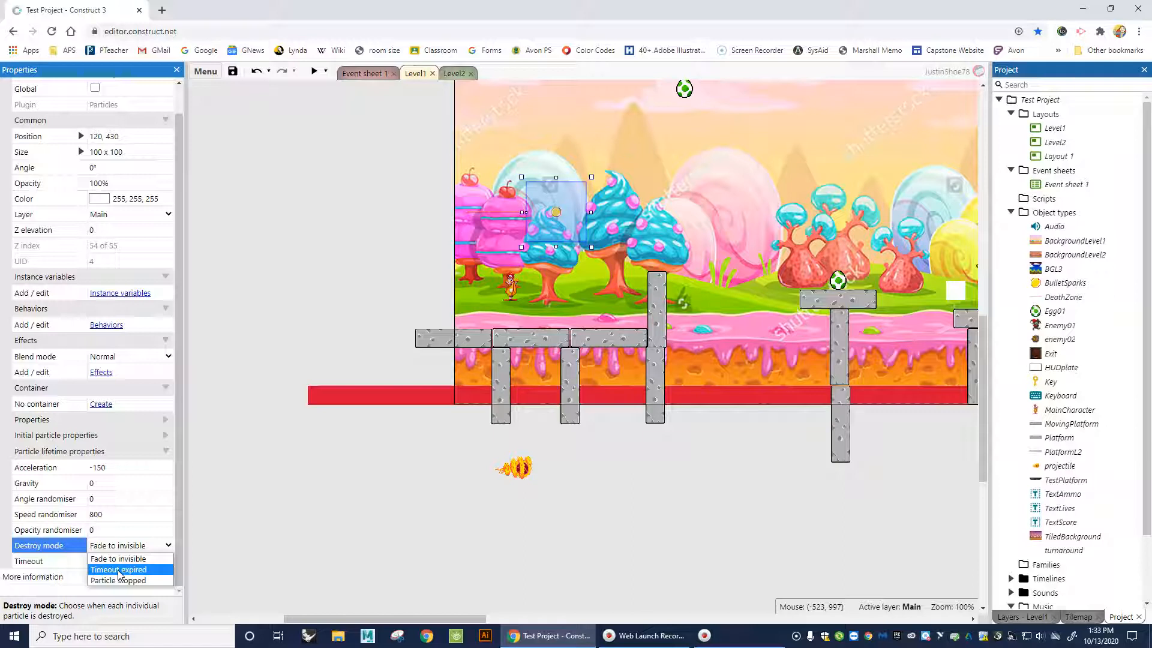
click(119, 561)
click(52, 565)
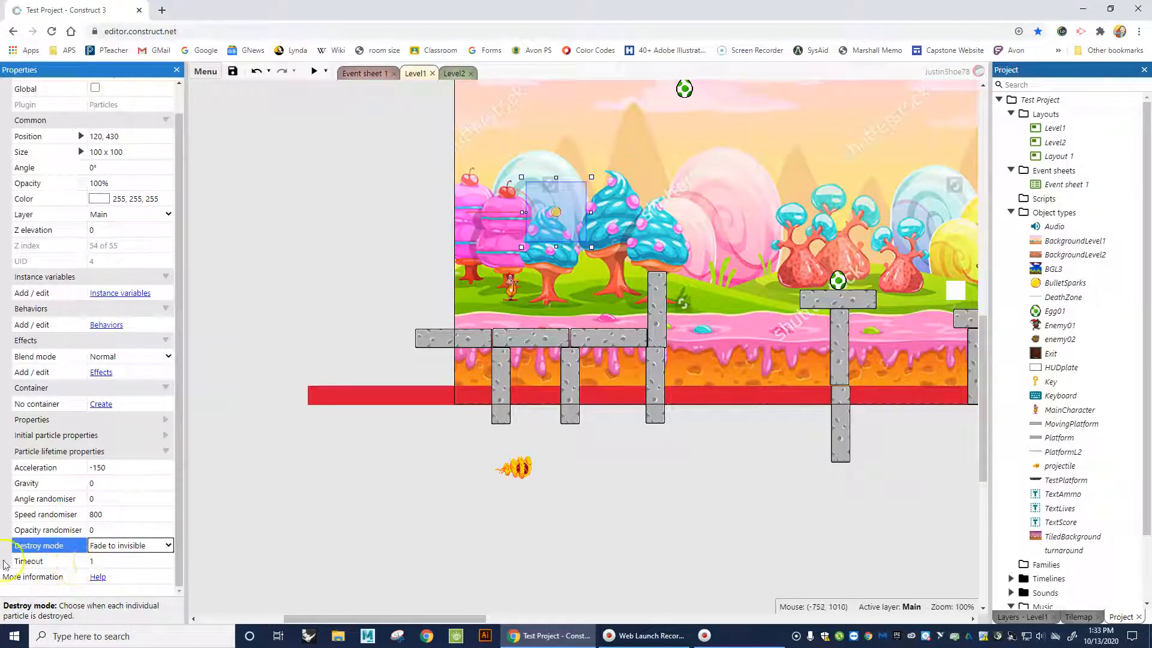
click(120, 545)
click(117, 568)
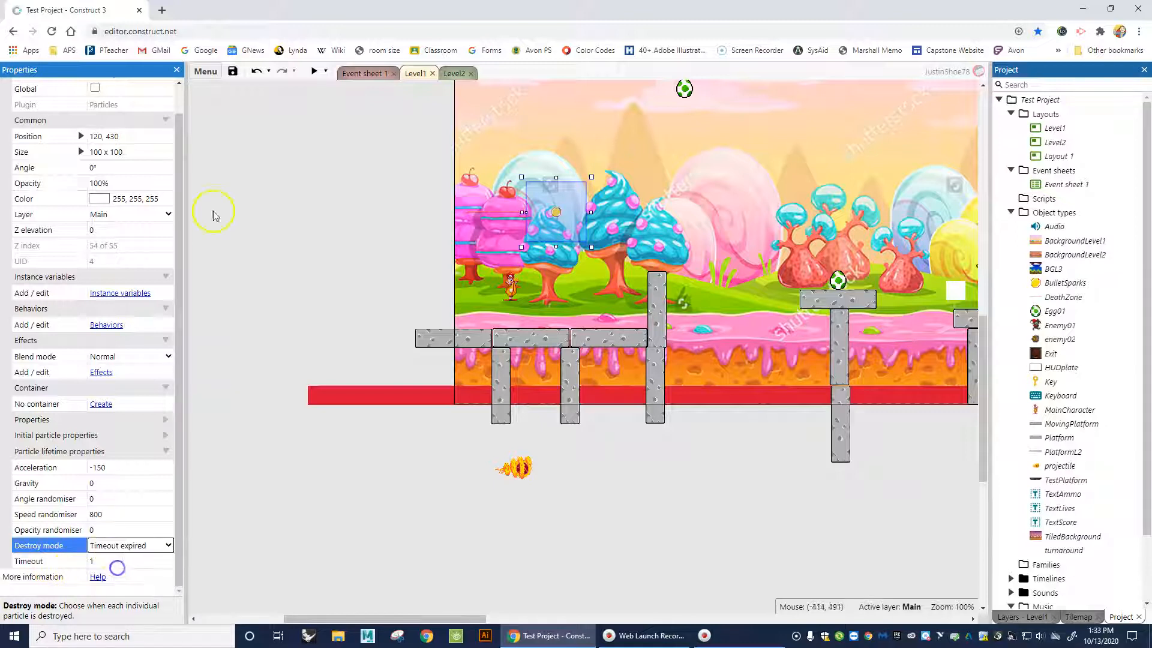
click(313, 71)
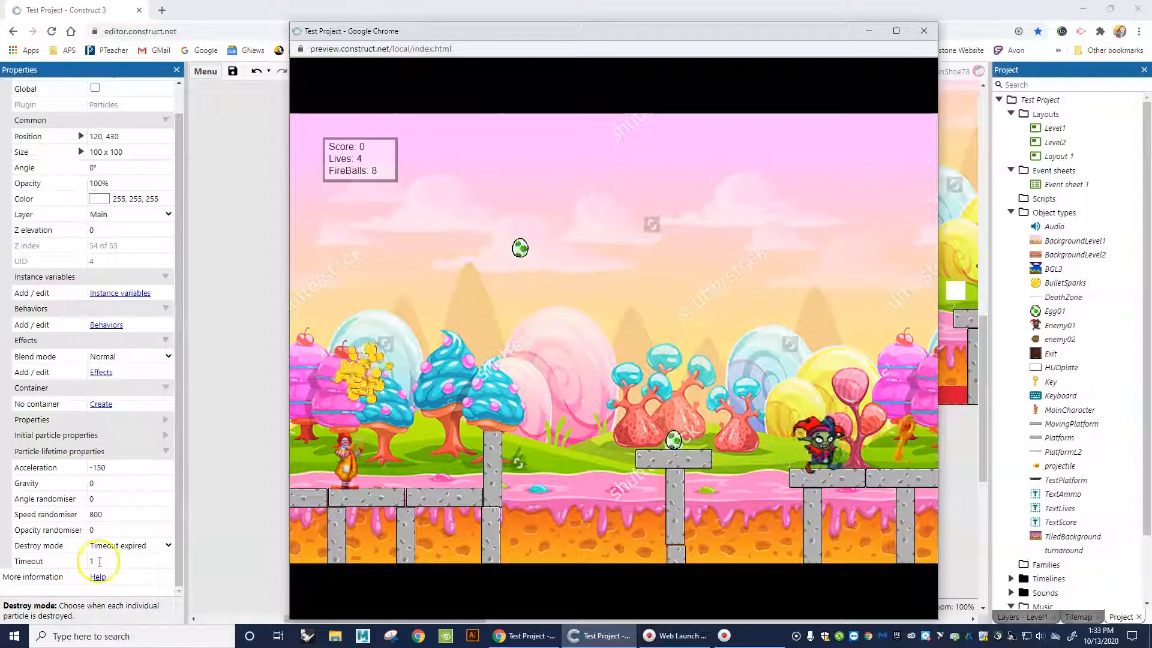
click(928, 30)
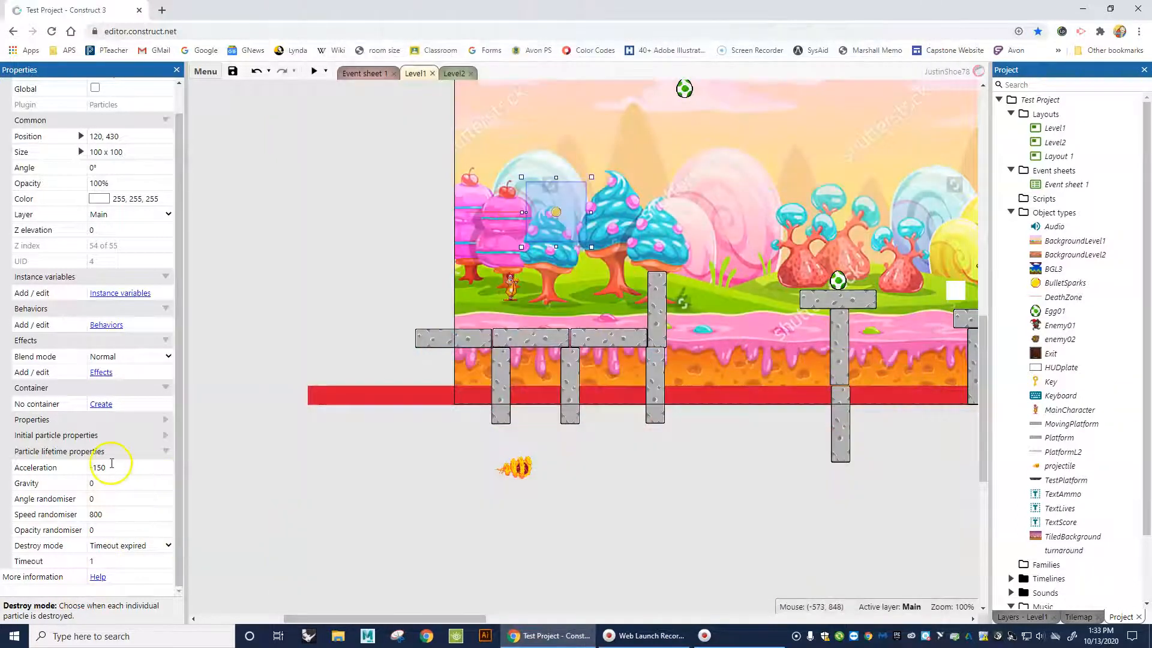
Set the particles' acceleration to 0 and preview the level.
click(112, 468)
text(0)
click(122, 483)
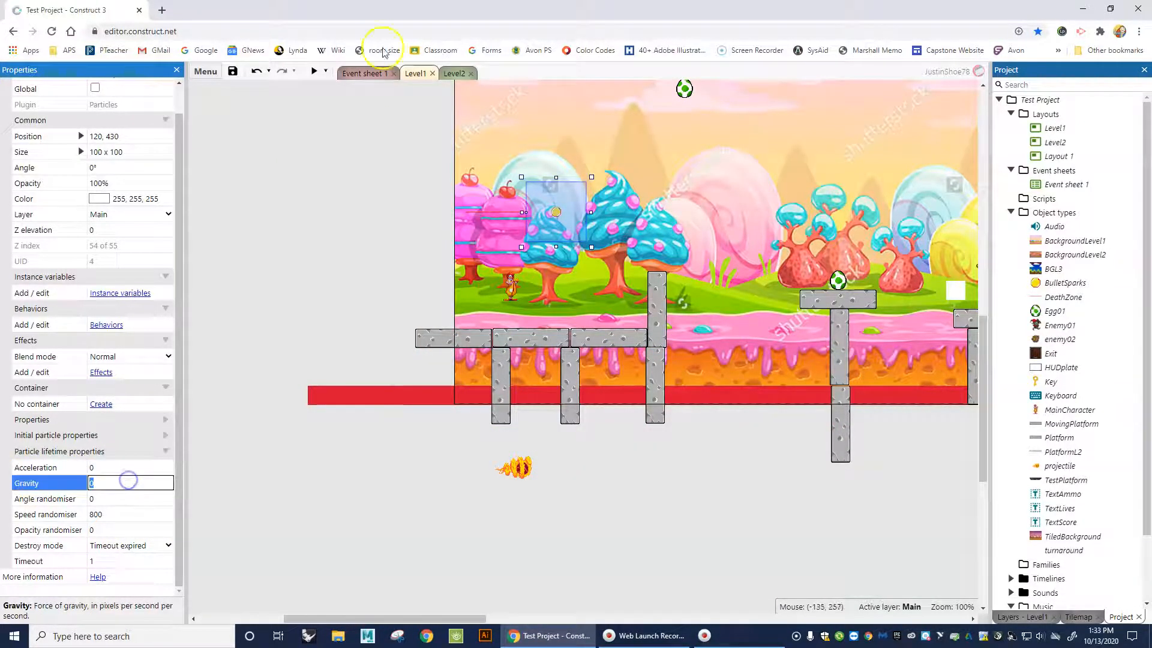
click(321, 67)
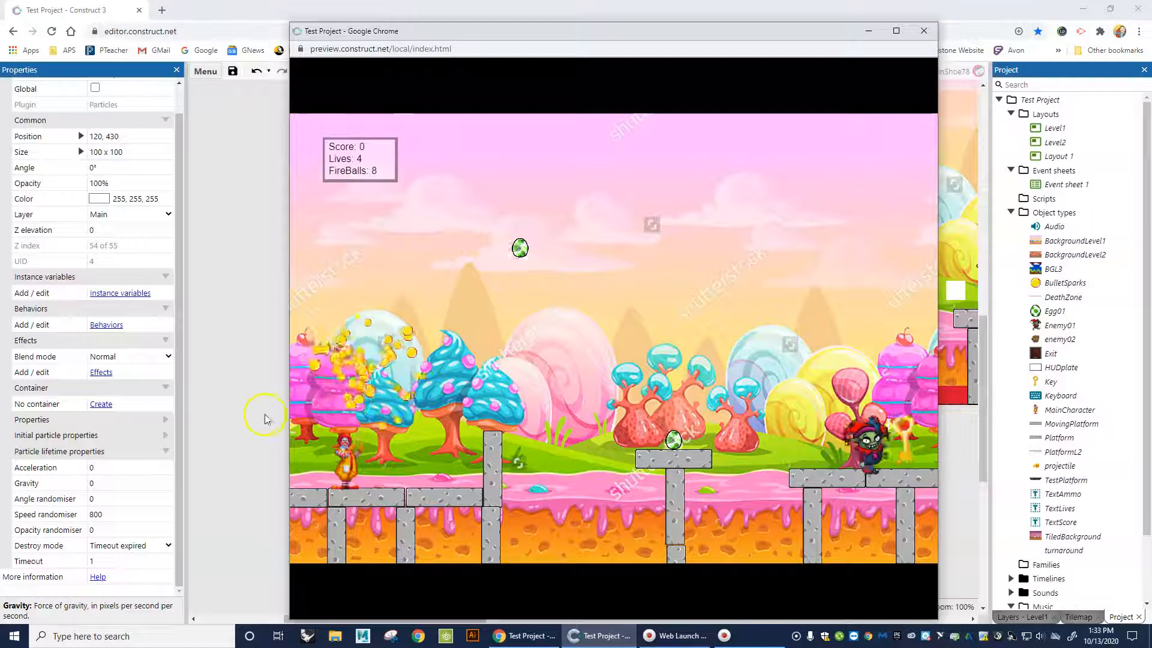
click(924, 31)
Set the particles' gravity to 100 and preview how the sparks fall in the level.
click(120, 483)
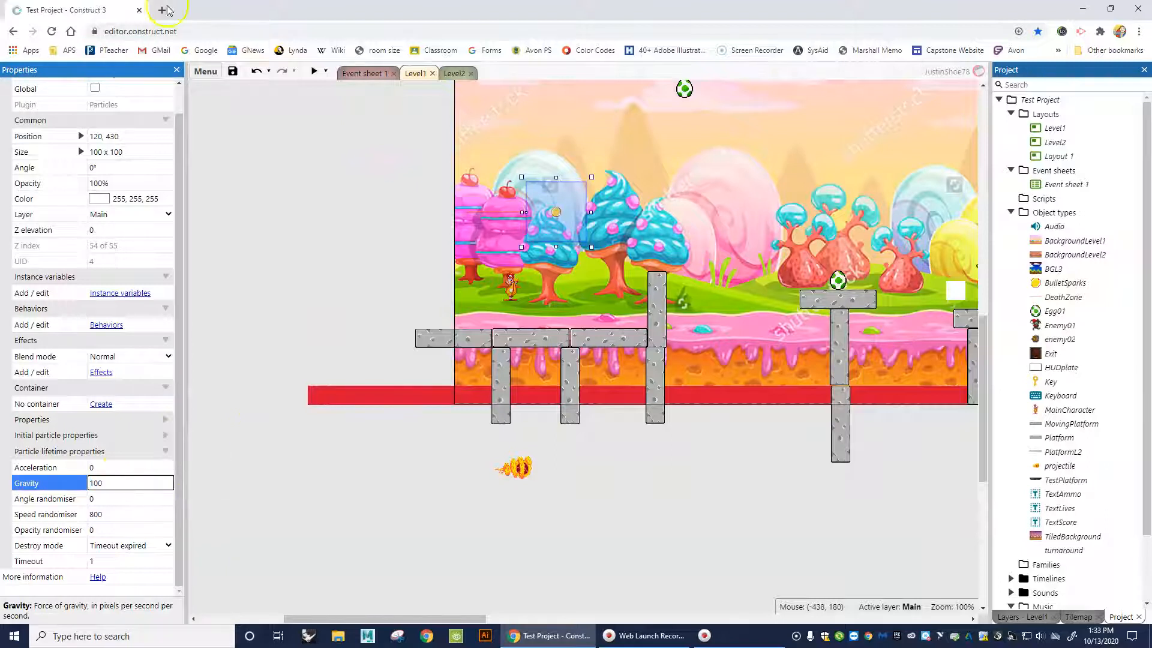
click(313, 72)
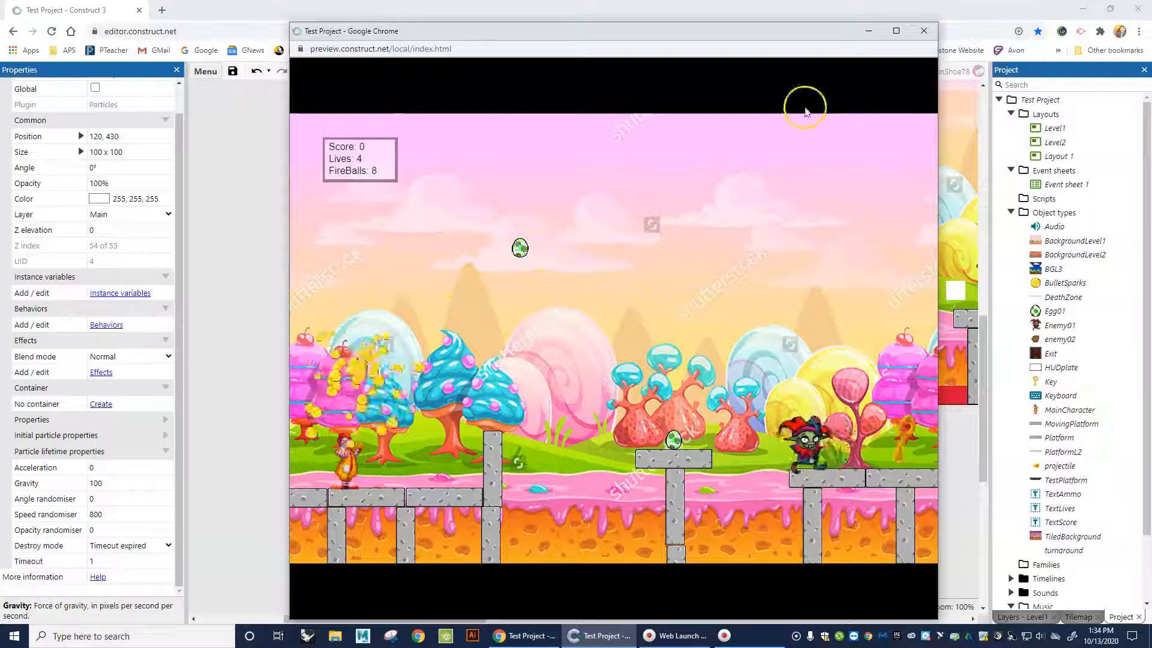
click(924, 32)
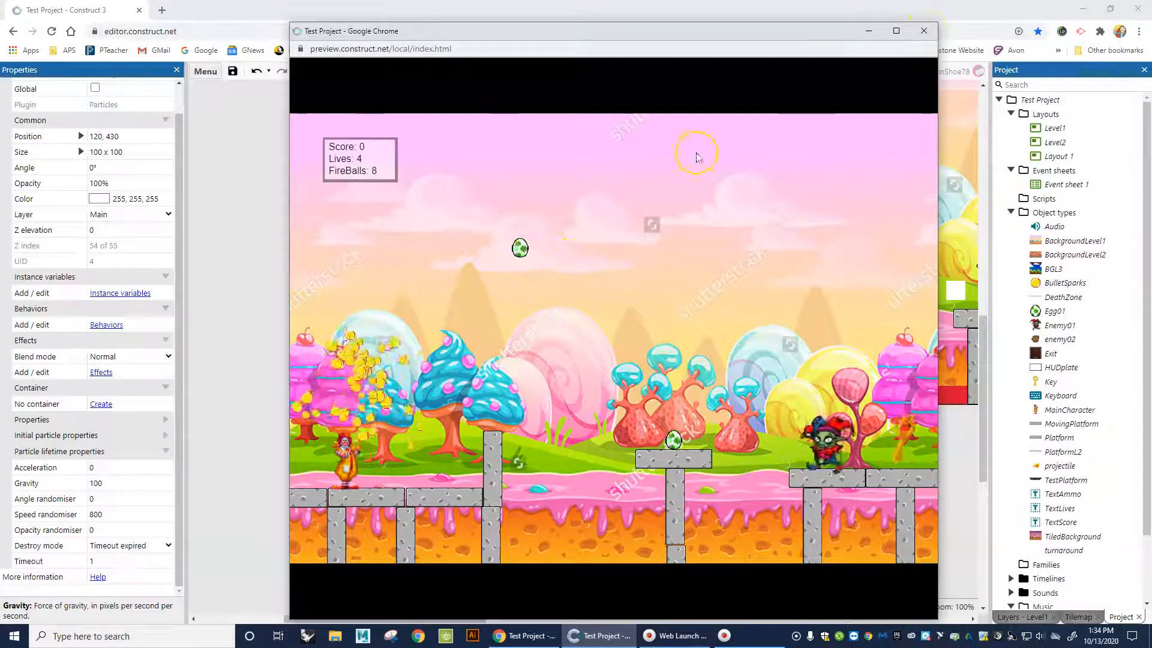
click(442, 442)
click(924, 31)
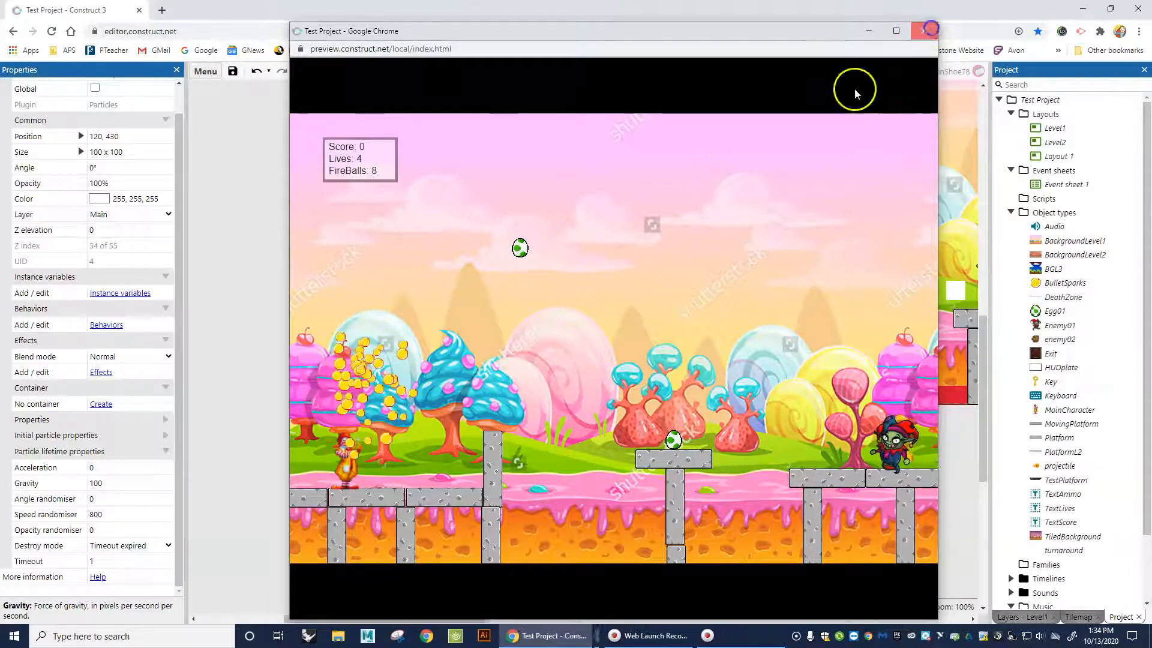
Expand the initial and general particle properties, set the rate to 40, and change the spray type to One-shot.
click(165, 435)
click(167, 420)
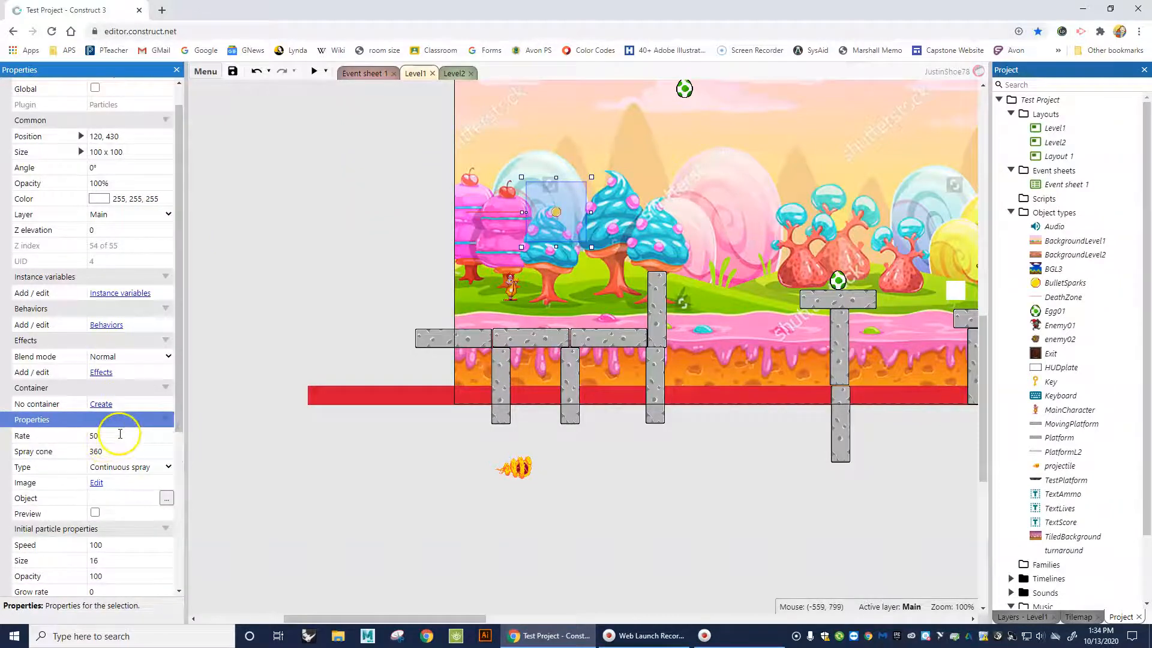
click(120, 434)
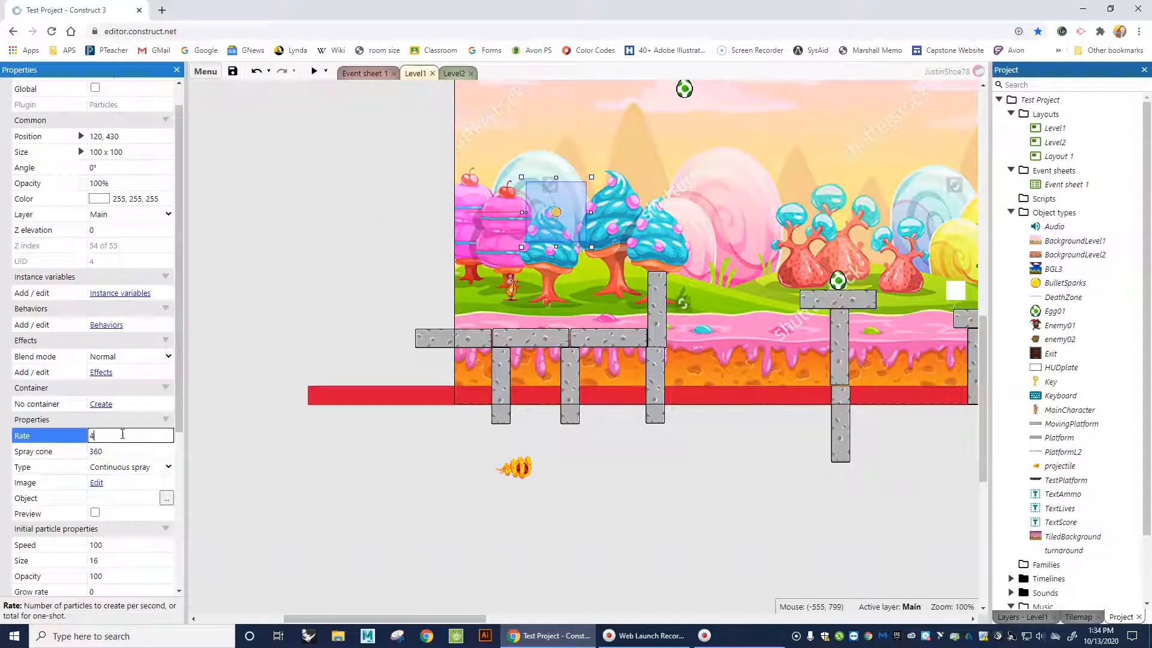
click(130, 465)
click(135, 466)
click(128, 466)
click(123, 480)
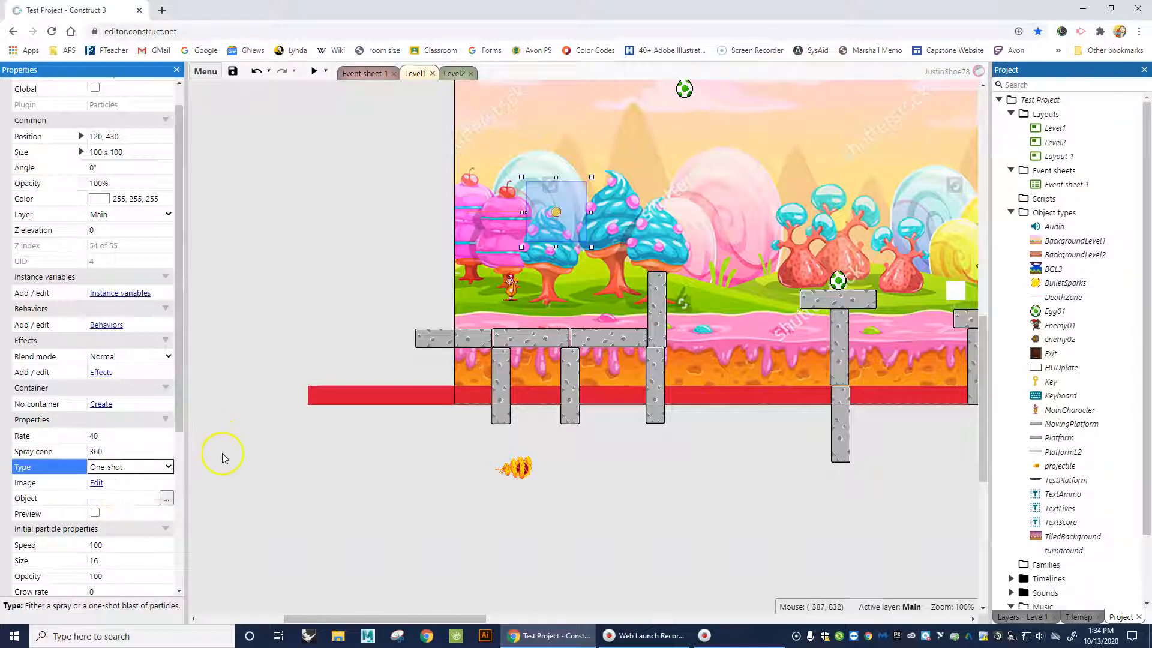
scroll(297, 360, up, 4)
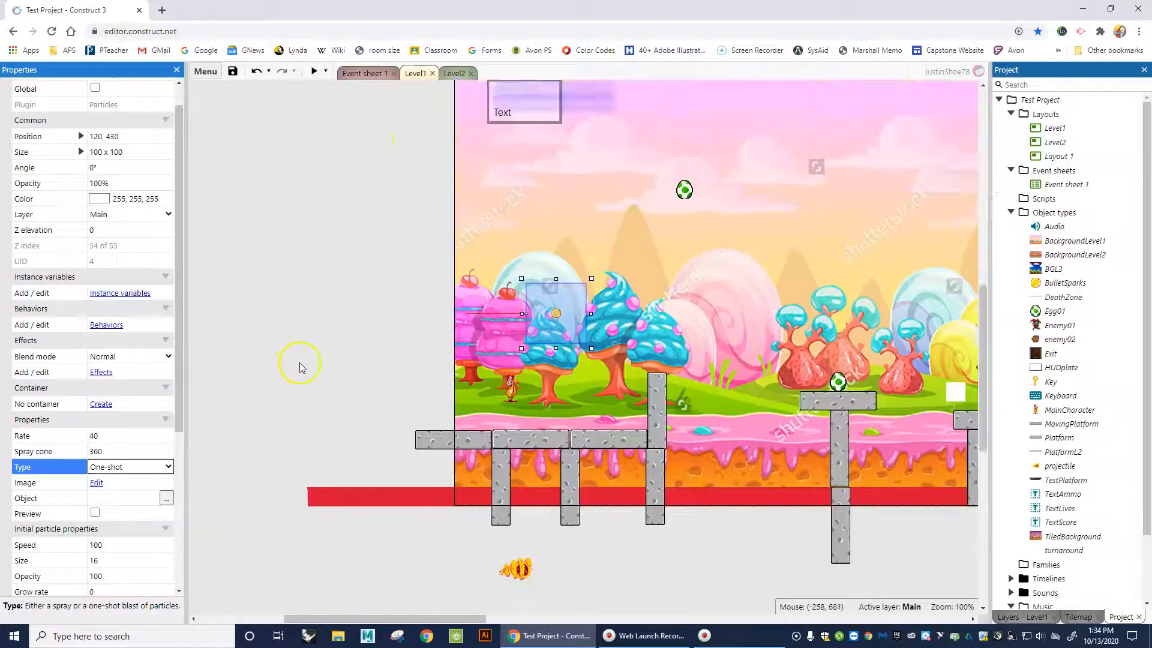
Move the BulletSparks particles outside the level area, below it beside the projectile, to about 207, 890.
scroll(557, 317, down, 2)
drag(557, 273, 610, 549)
click(367, 73)
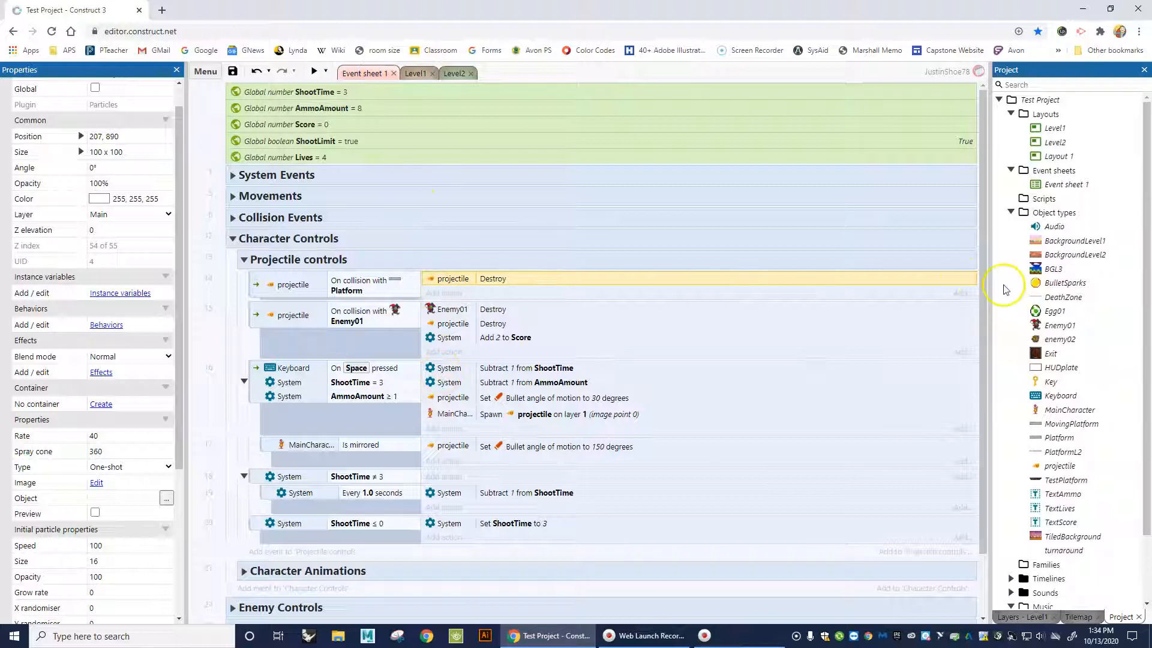
click(416, 74)
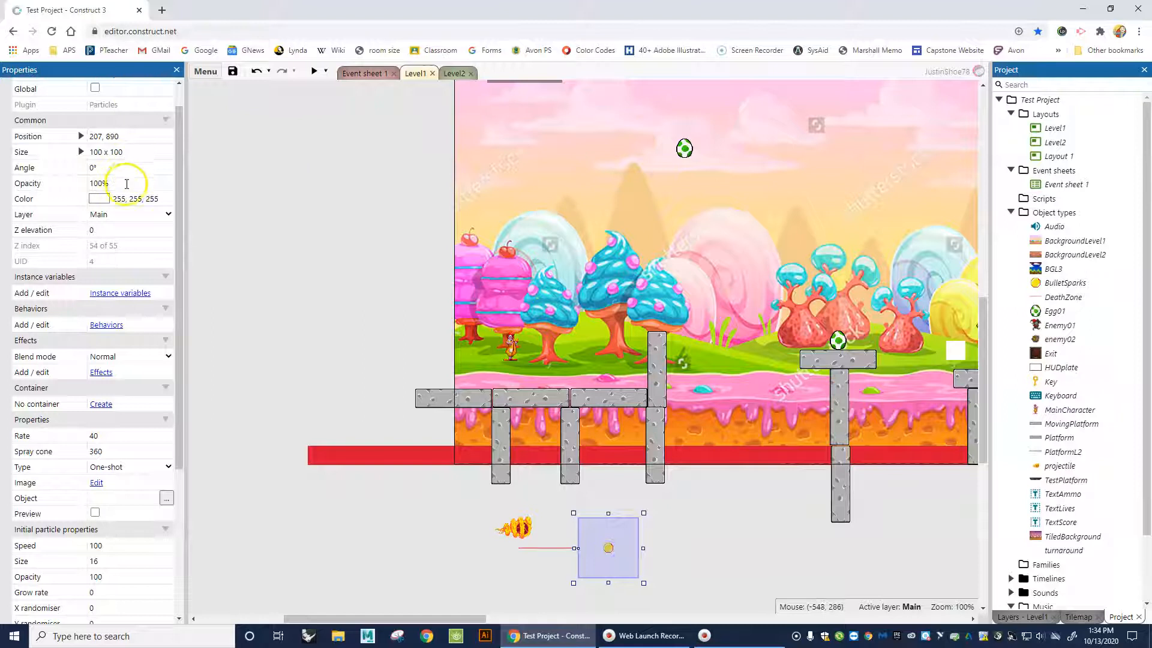
scroll(99, 120, up, 2)
scroll(420, 84, up, 9)
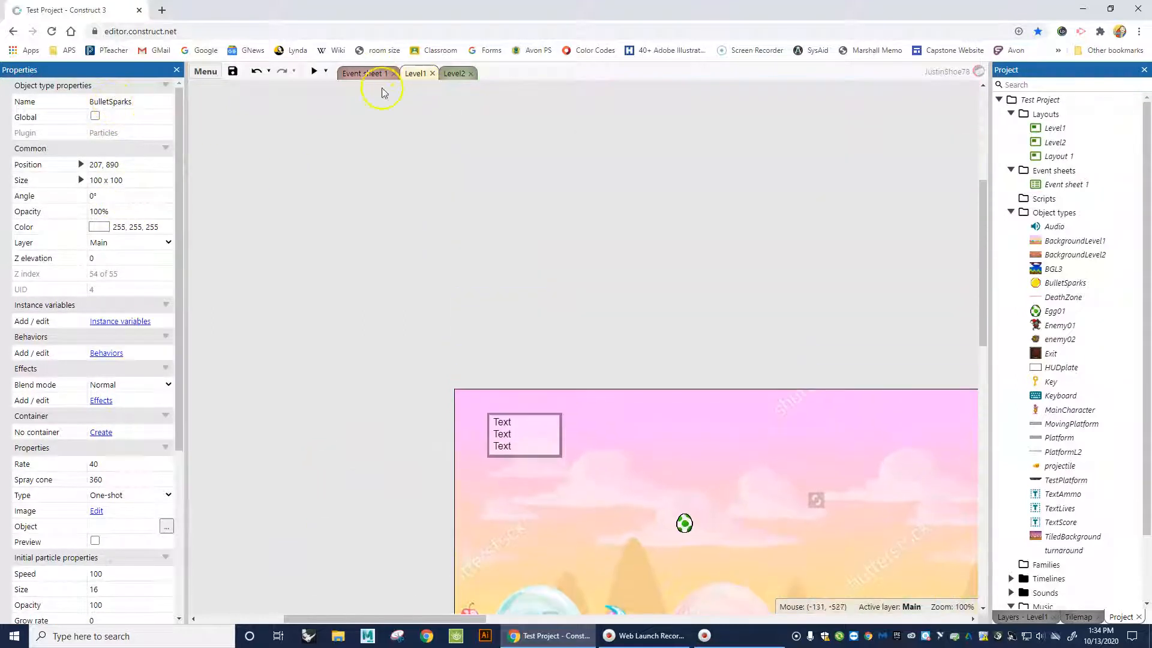
click(360, 306)
scroll(361, 307, down, 5)
scroll(362, 307, down, 3)
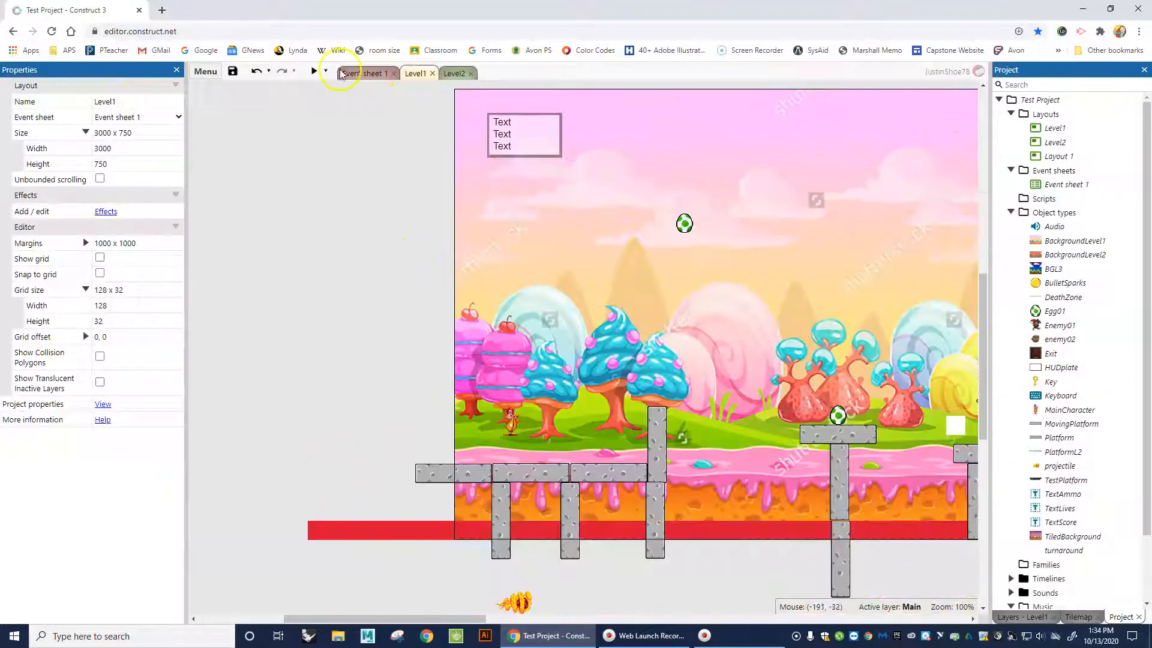
In the event sheet, add a projectile "Spawn another object" action to the projectile's collision with Platform event.
click(359, 73)
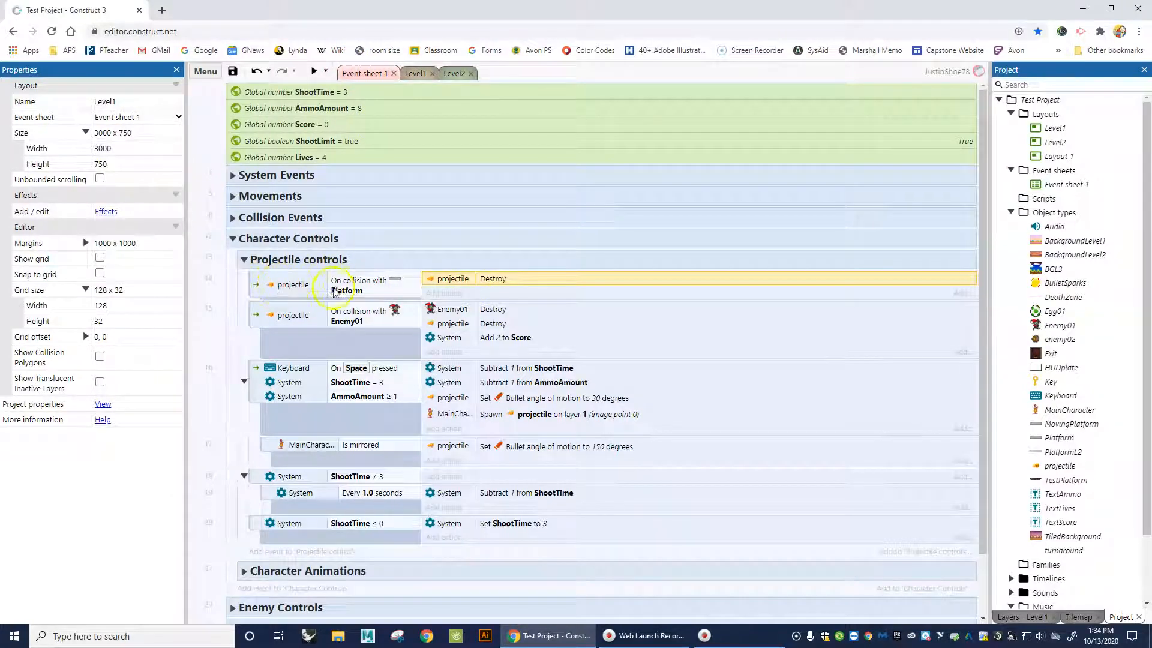
click(447, 294)
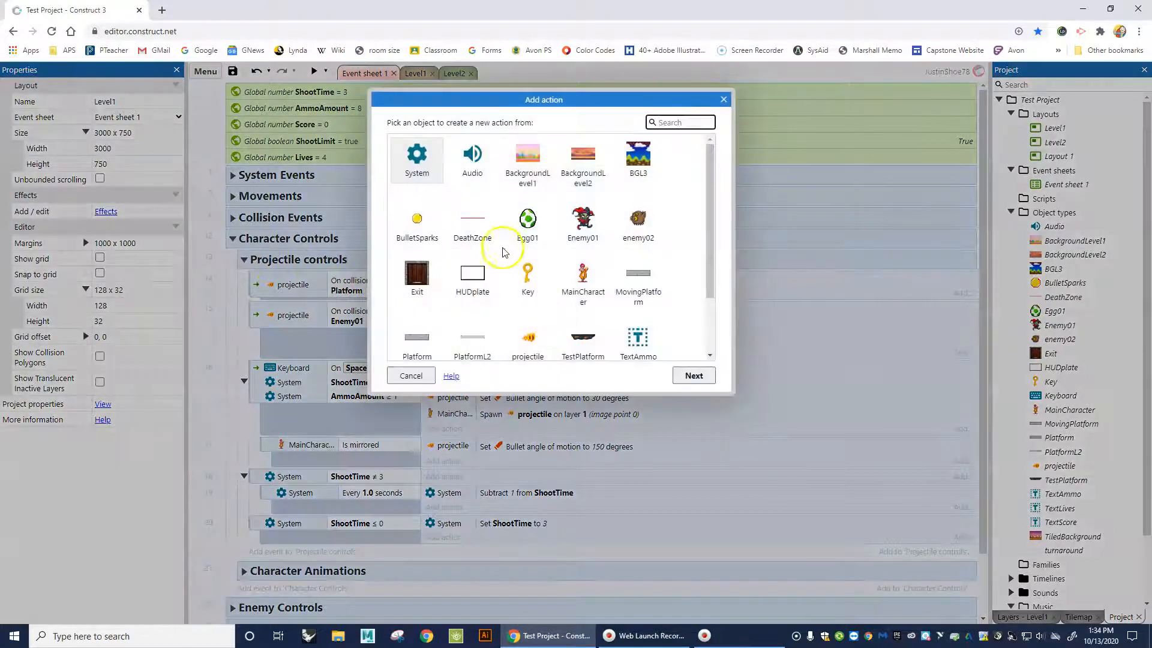
double_click(532, 340)
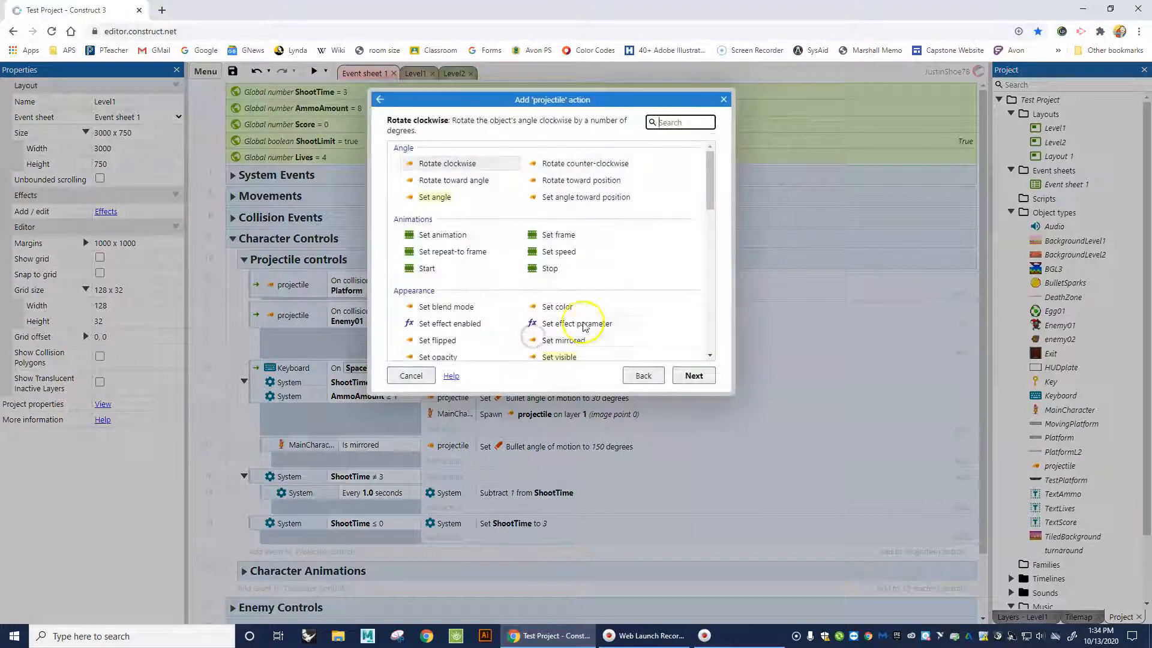
text(spaw)
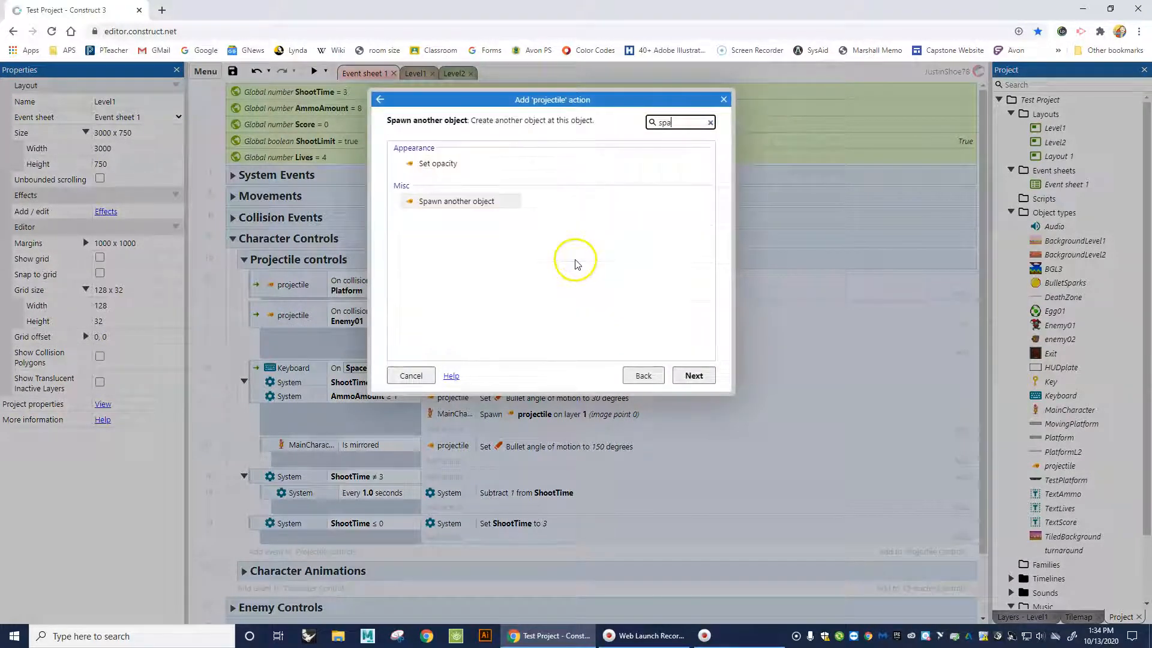
double_click(456, 164)
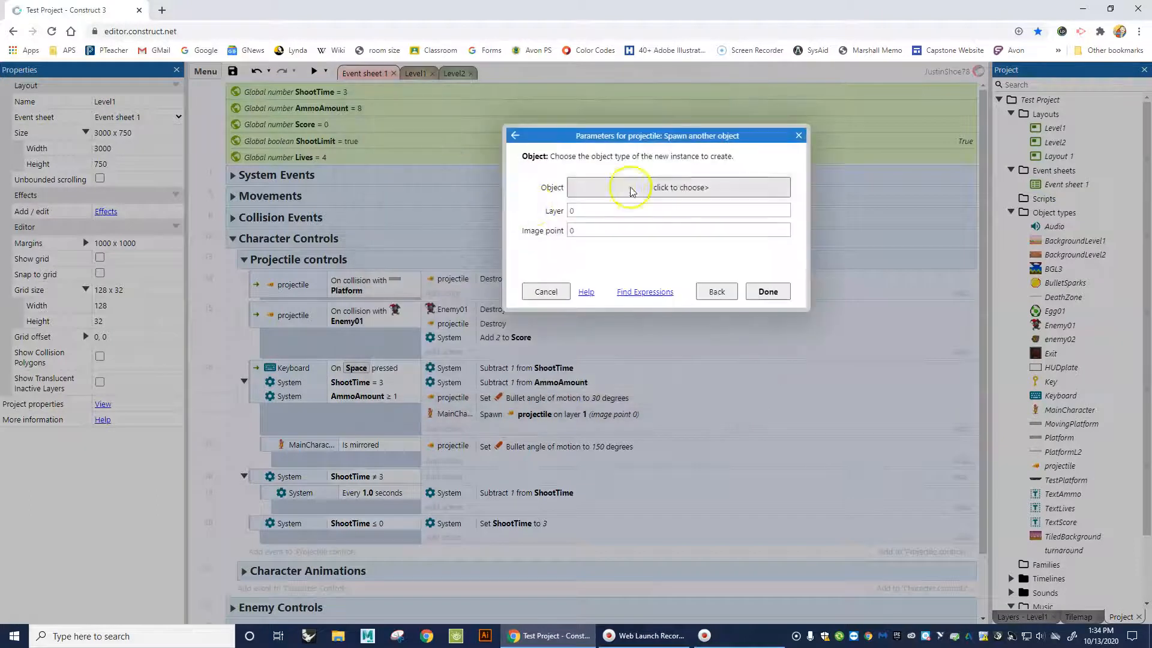
Set the spawn action to create BulletSparks on layer 1, and check the numbering in Level1's layer list.
click(624, 188)
click(533, 294)
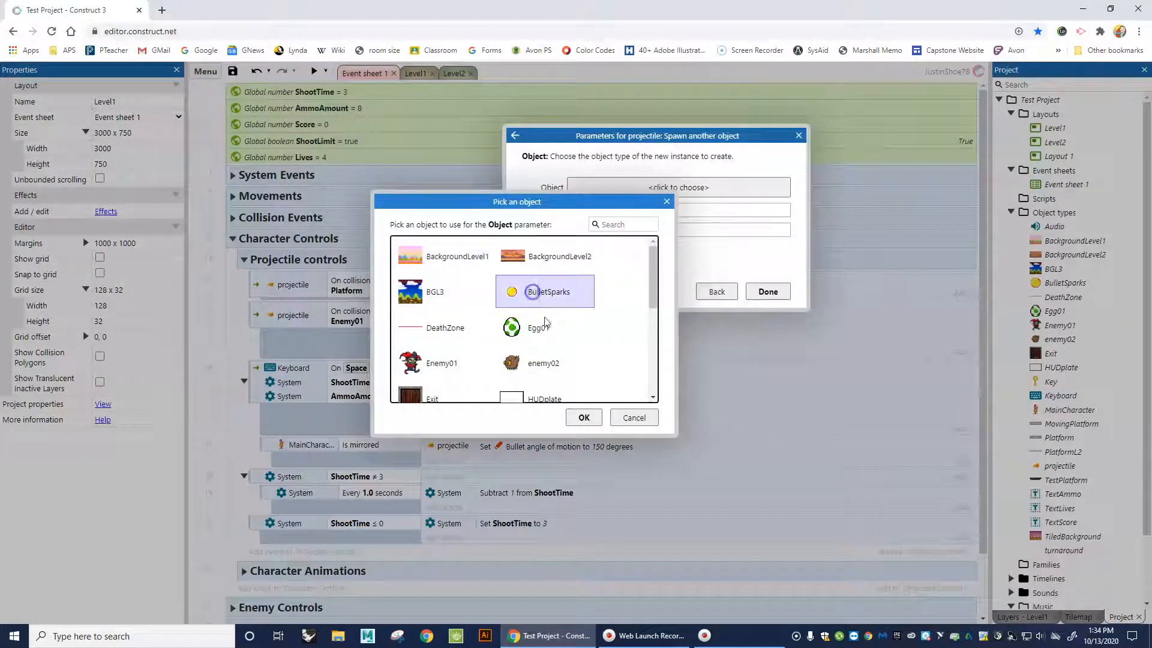
click(583, 417)
click(590, 223)
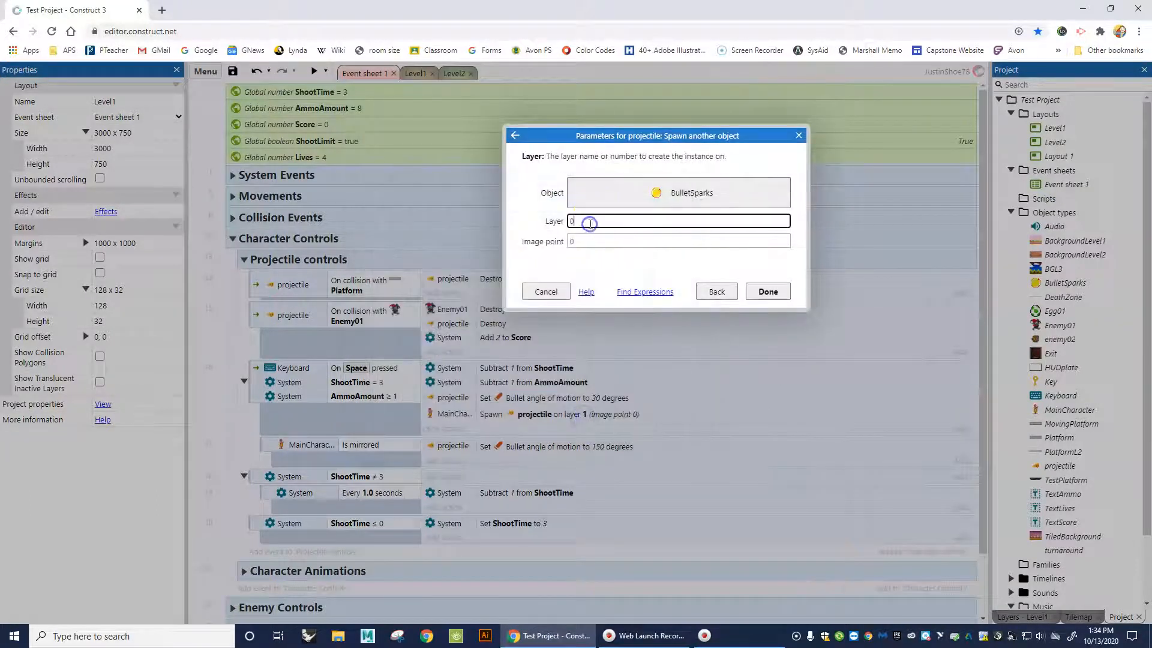
text(1)
click(768, 291)
click(1022, 617)
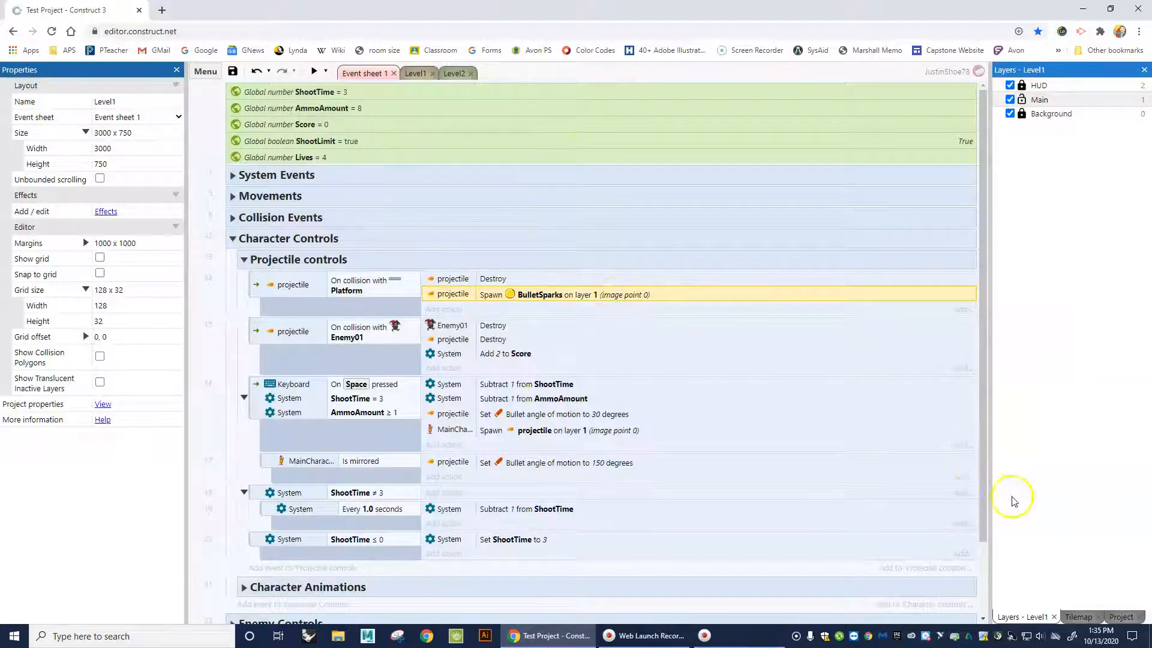
Add an image point named BulletSparks to the projectile sprite and place it at the fireball's front edge, at 80, 51.
click(1120, 616)
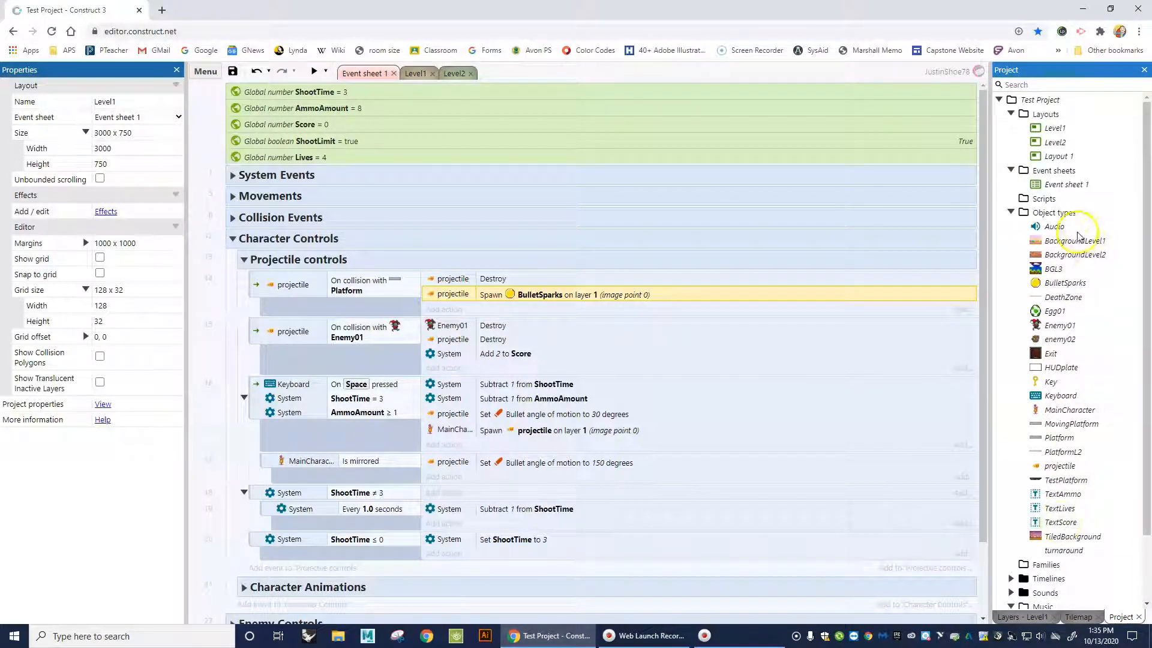
double_click(1058, 467)
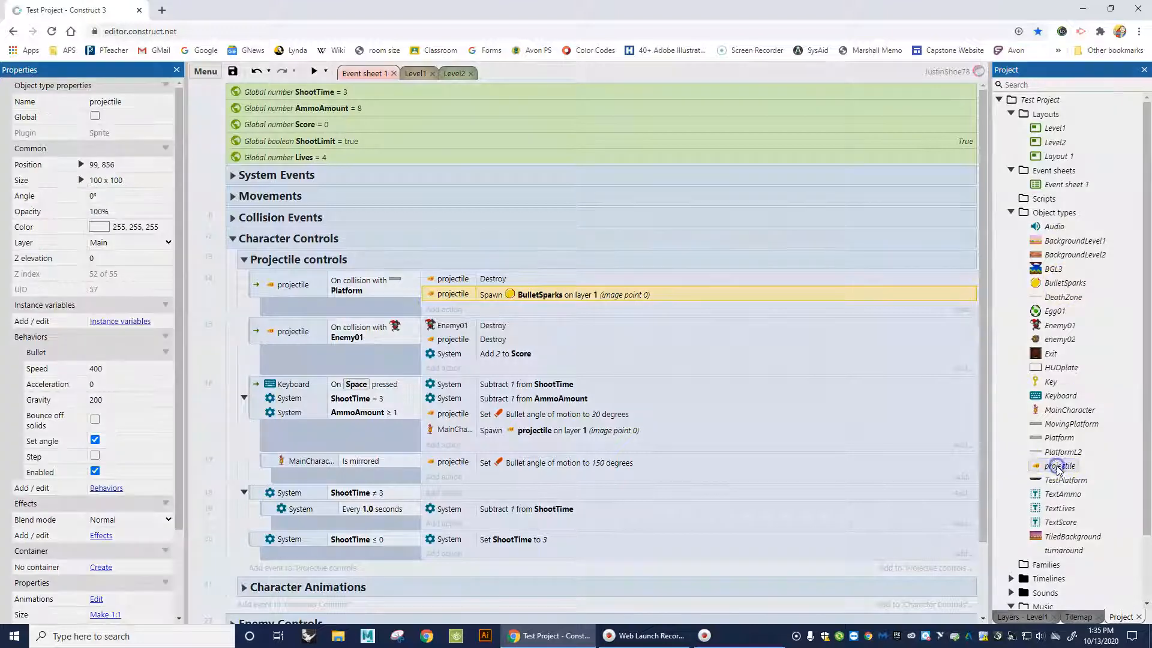
click(316, 295)
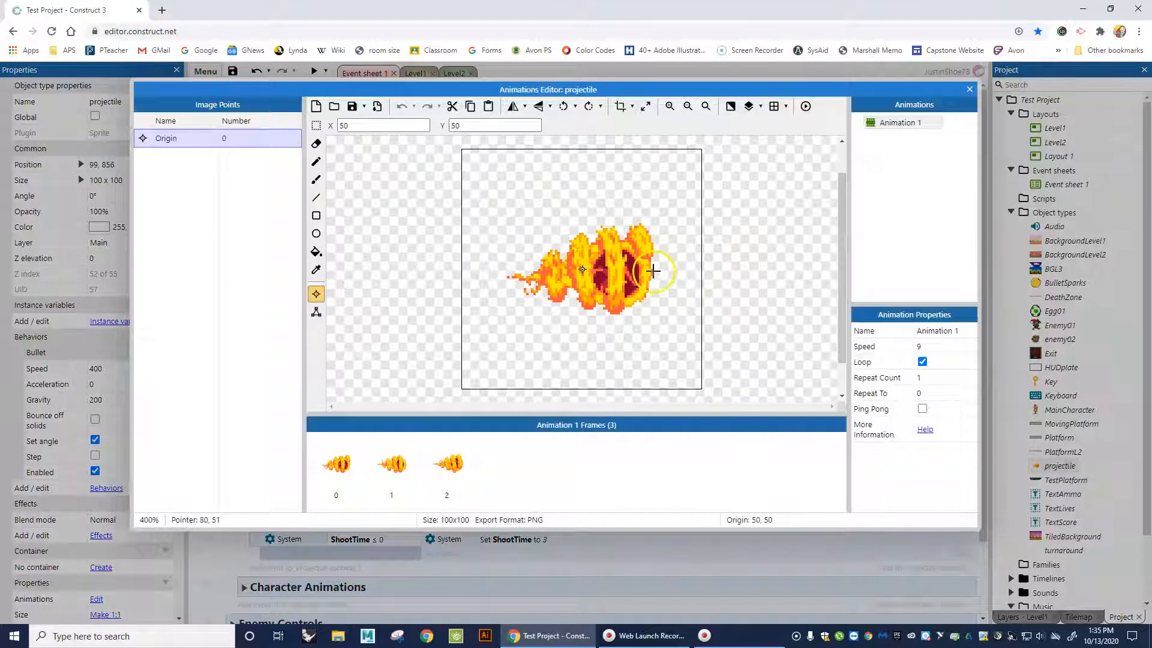
right_click(183, 176)
click(206, 183)
double_click(180, 158)
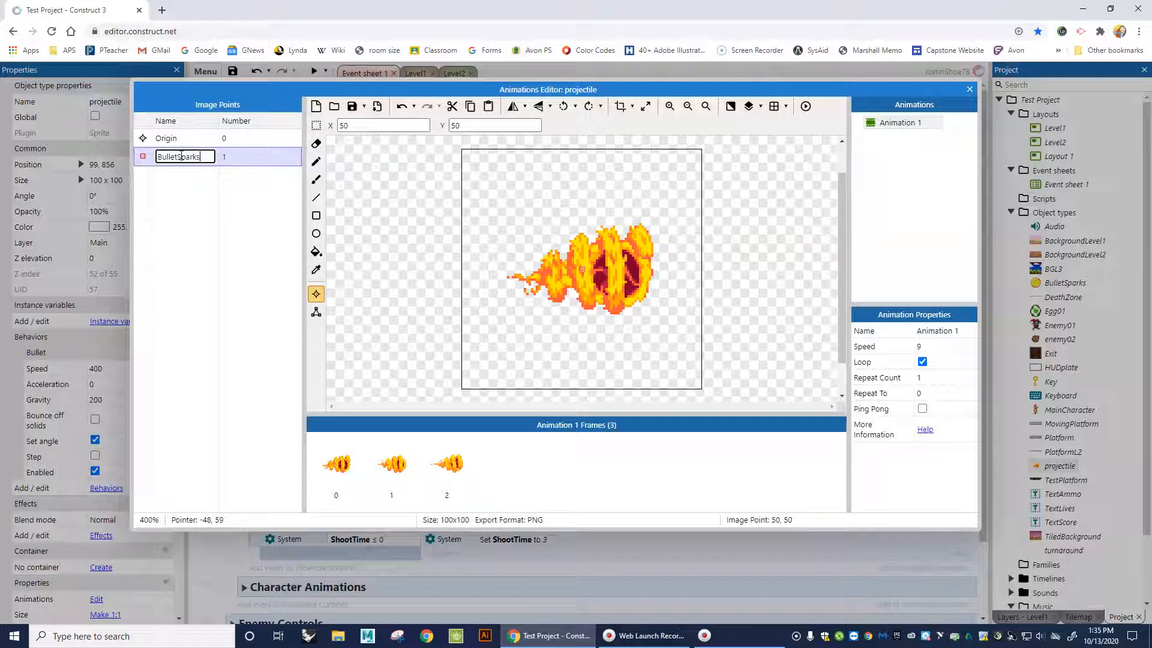
click(185, 156)
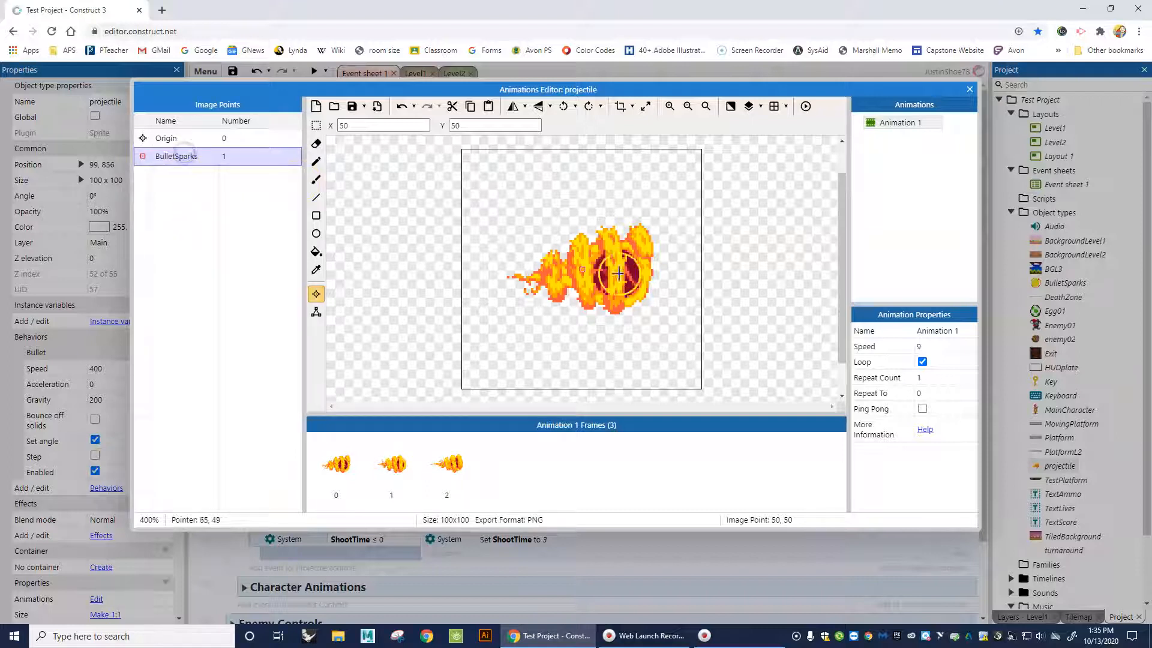
click(653, 271)
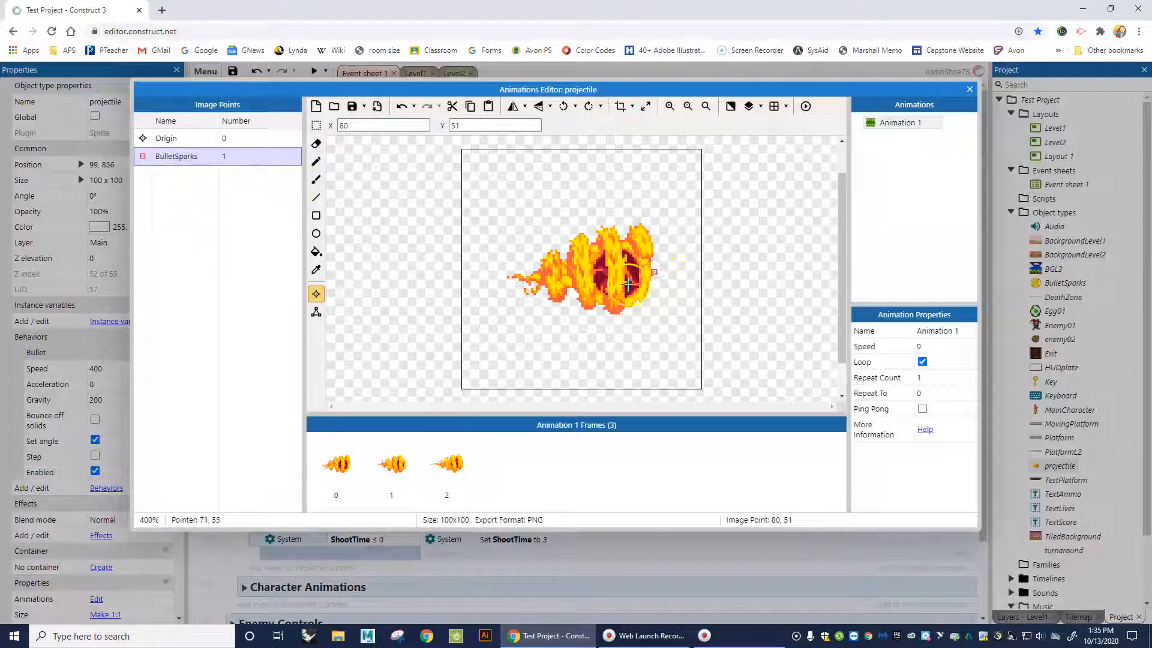
Apply the BulletSparks image point to the whole animation and check it in frames 1 and 2.
right_click(196, 157)
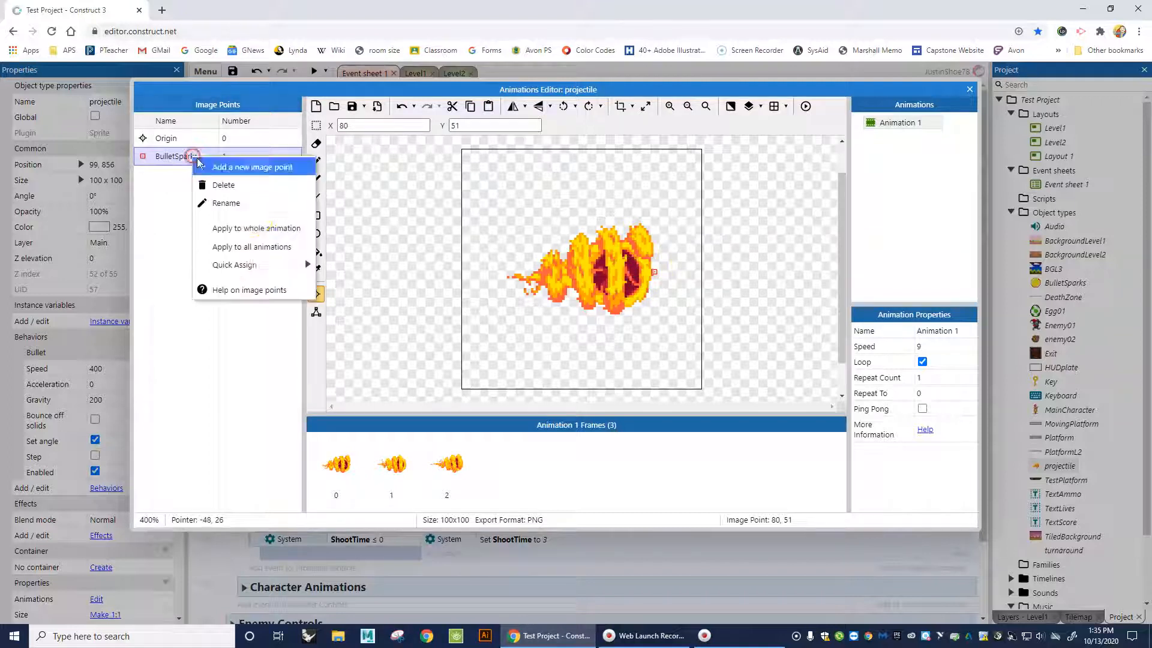
click(252, 228)
click(386, 474)
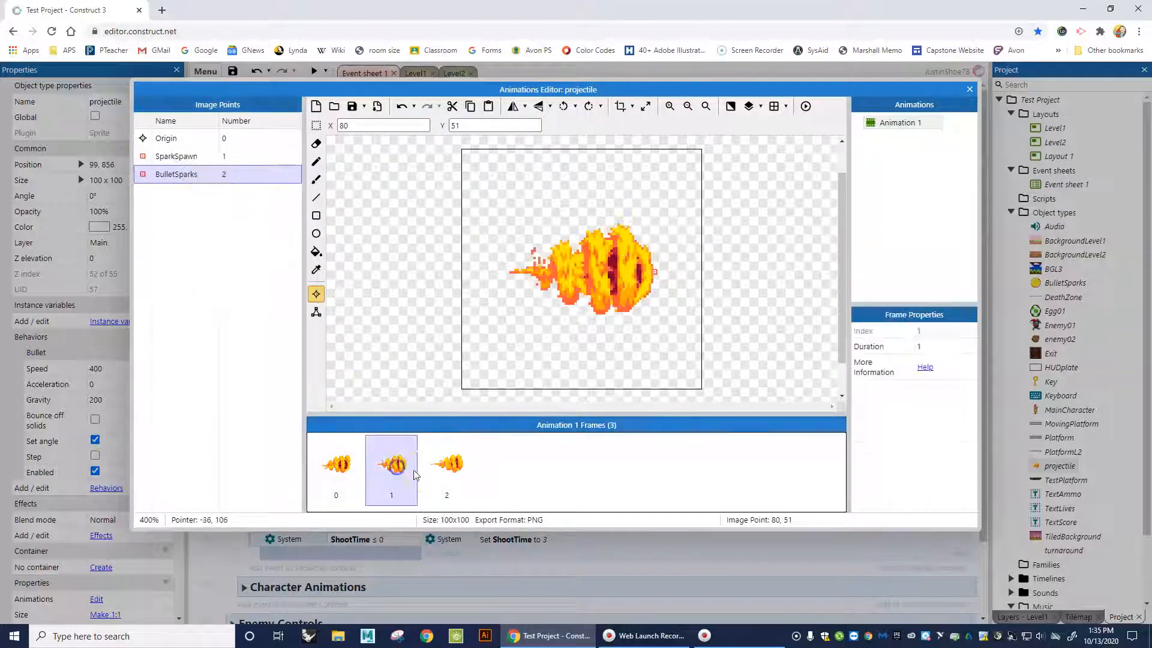
click(442, 471)
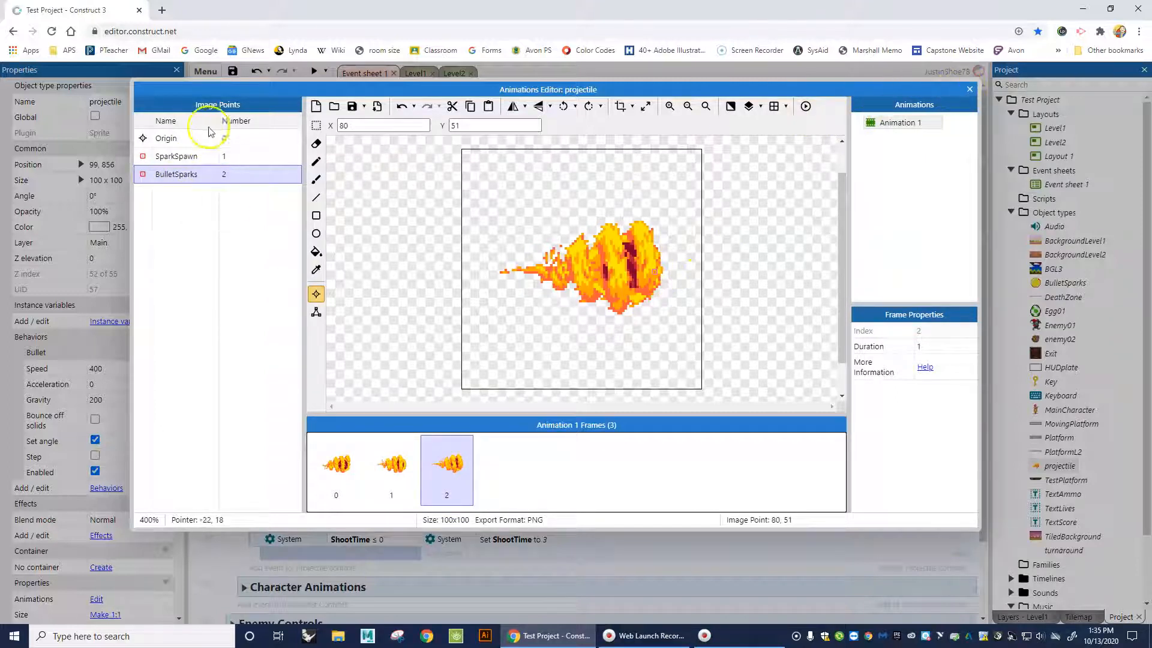
Delete the BulletSparks image point from frame 2, keeping SparkSpawn, and compare the image points across the projectile's frames.
right_click(190, 180)
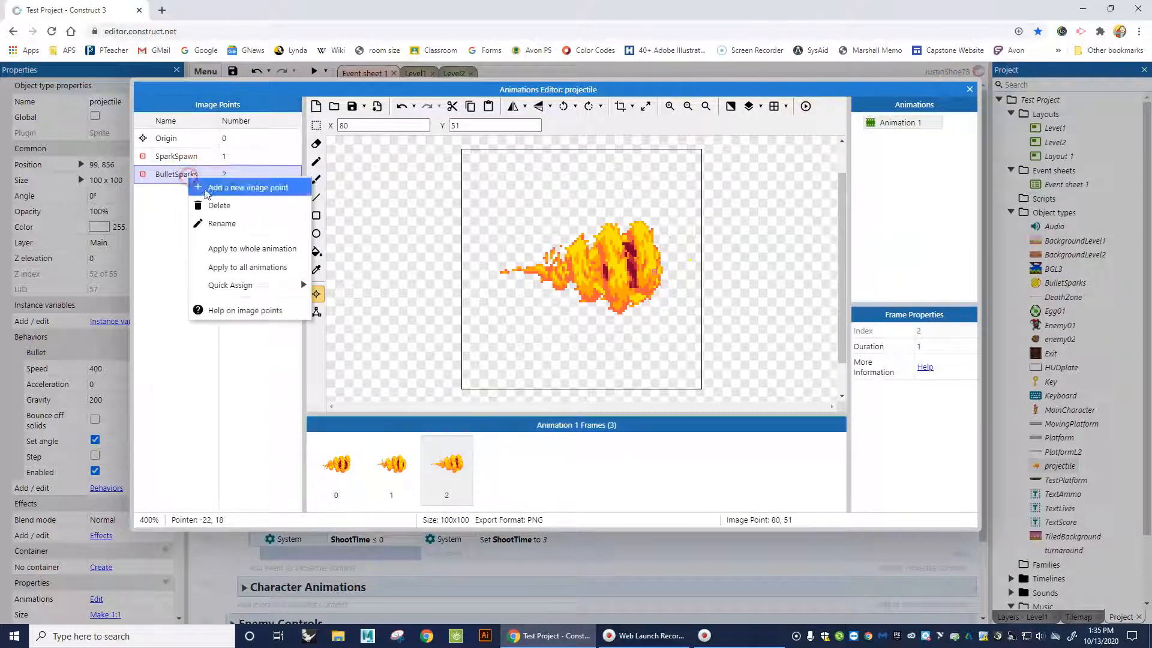
click(216, 204)
click(183, 157)
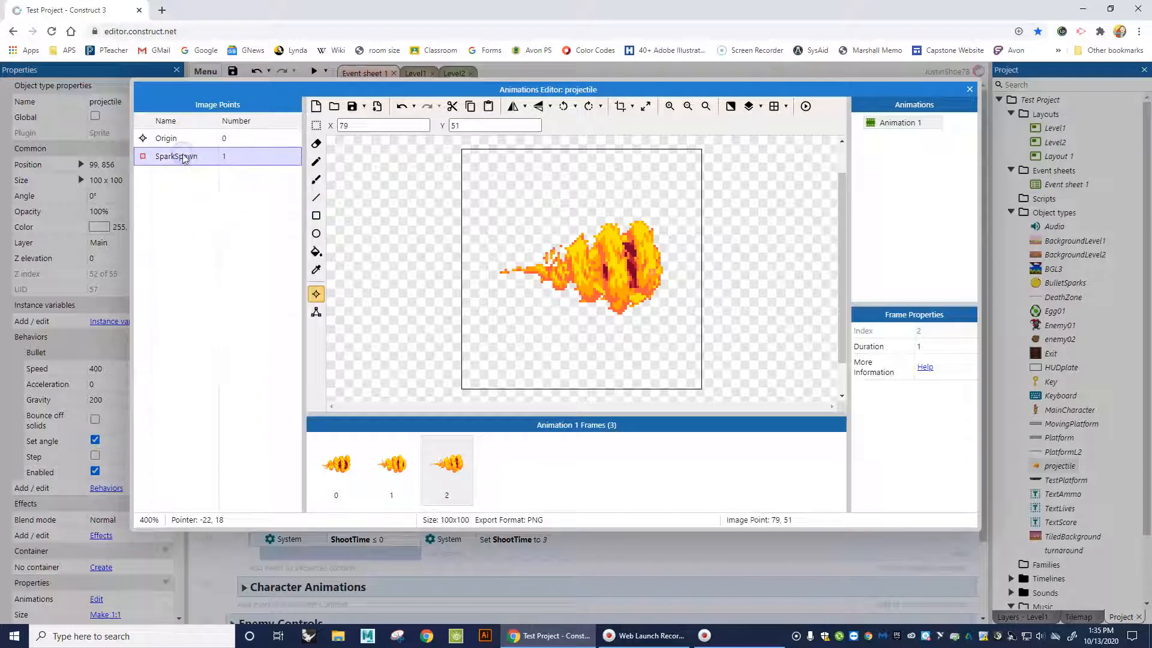
click(393, 465)
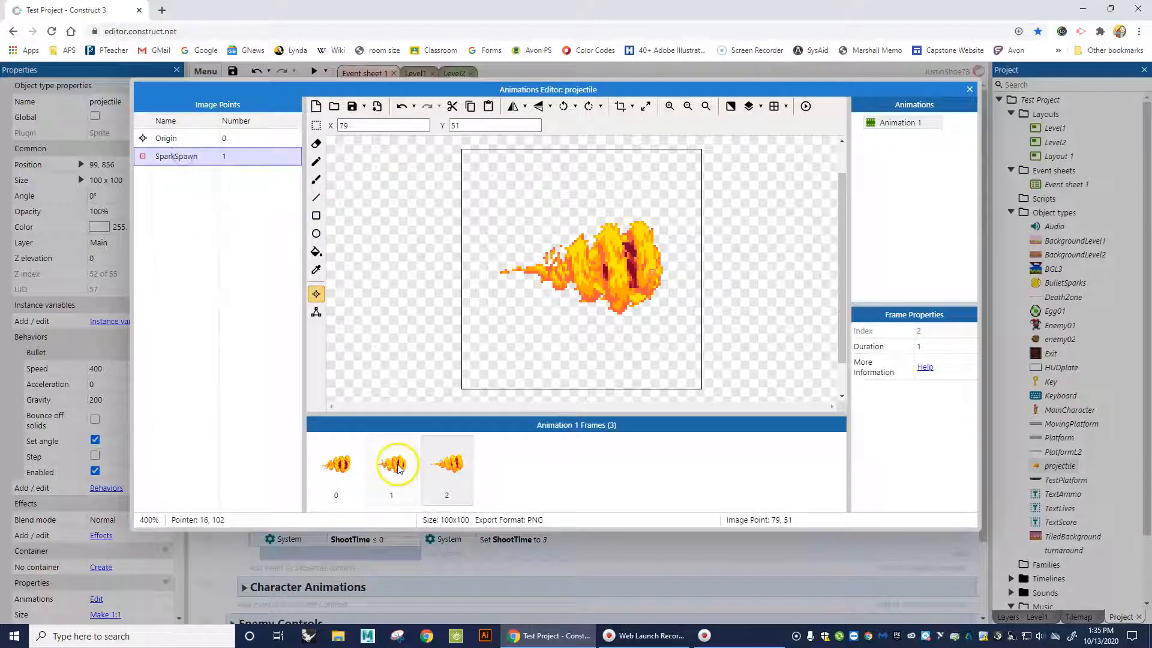
click(446, 480)
click(337, 467)
click(195, 162)
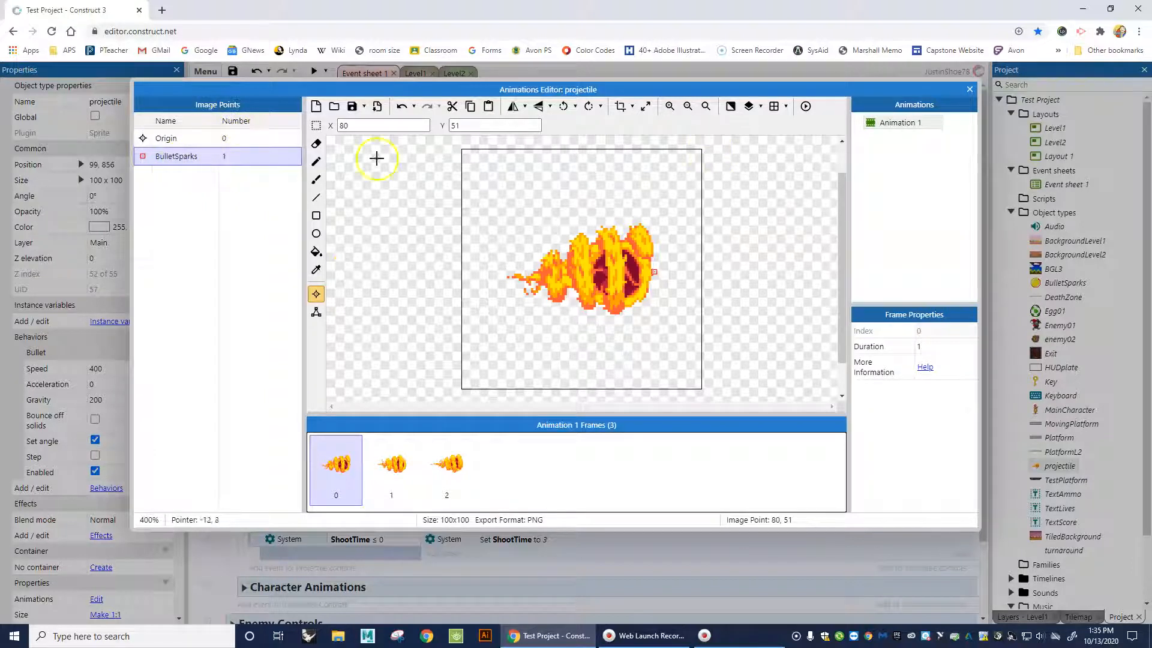
Close the projectile's animation editor and set the BulletSparks spawn action's image point to 1.
click(970, 89)
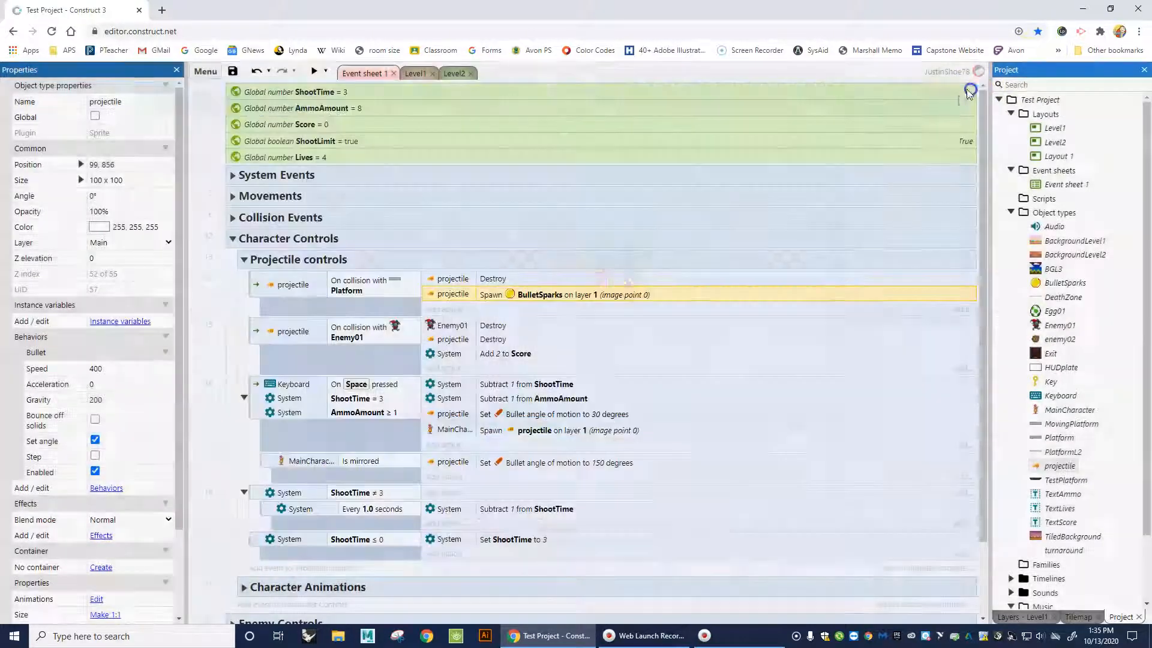
double_click(619, 295)
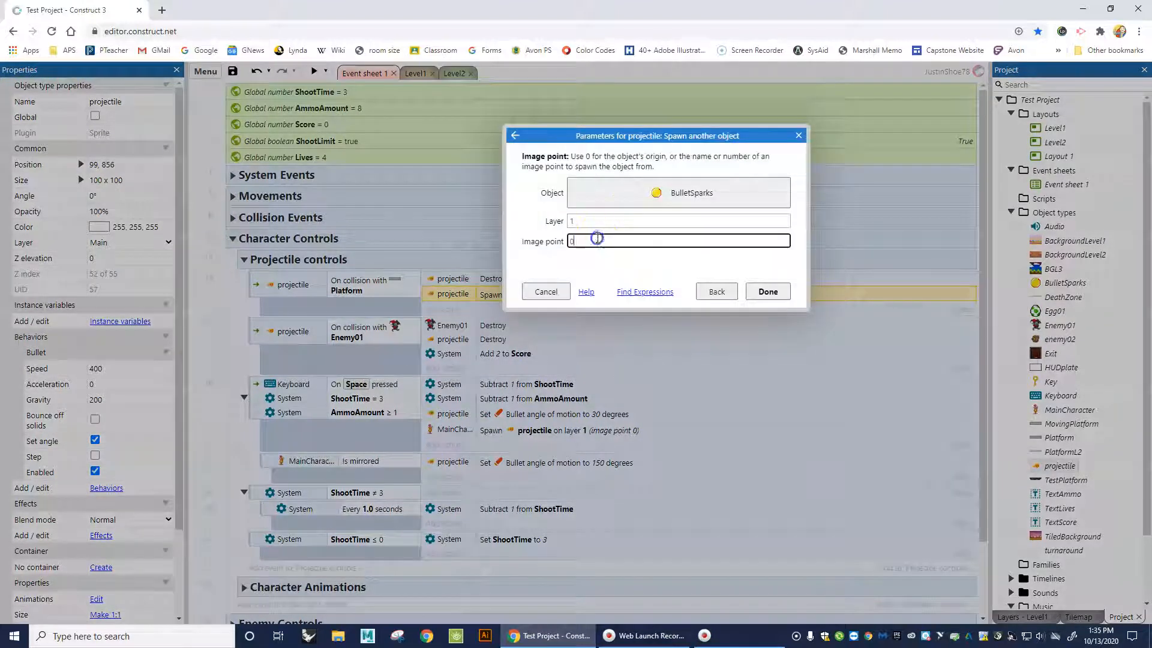
click(759, 294)
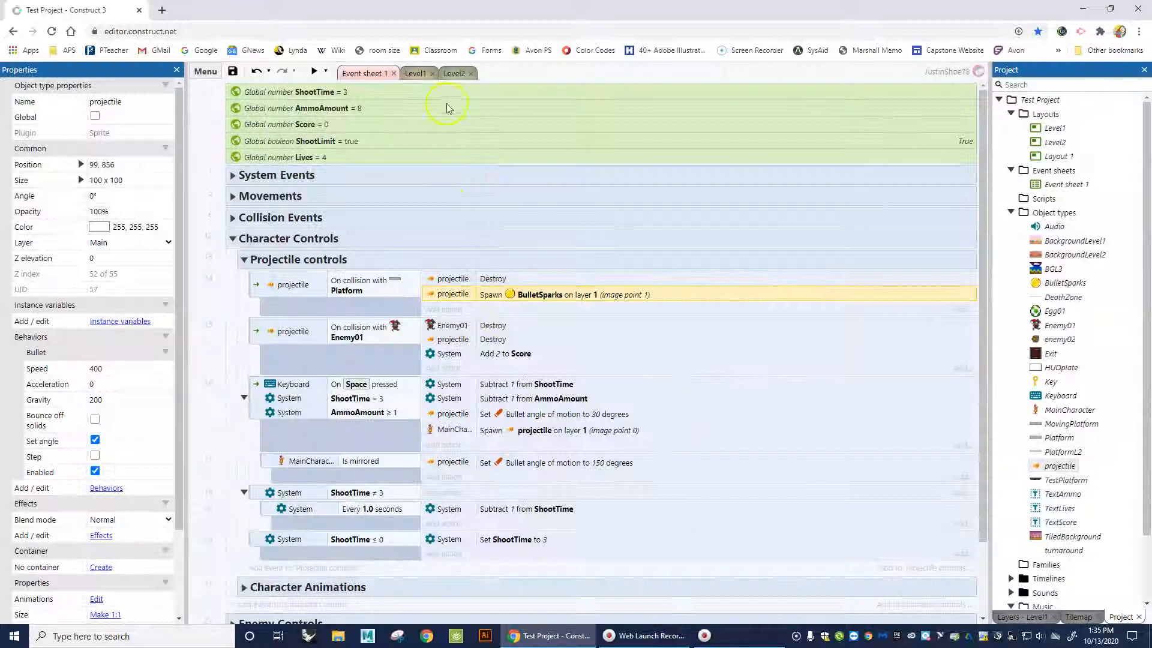
Preview Level1, fire several fireballs at the platform to test the spark burst, and close the preview.
click(416, 74)
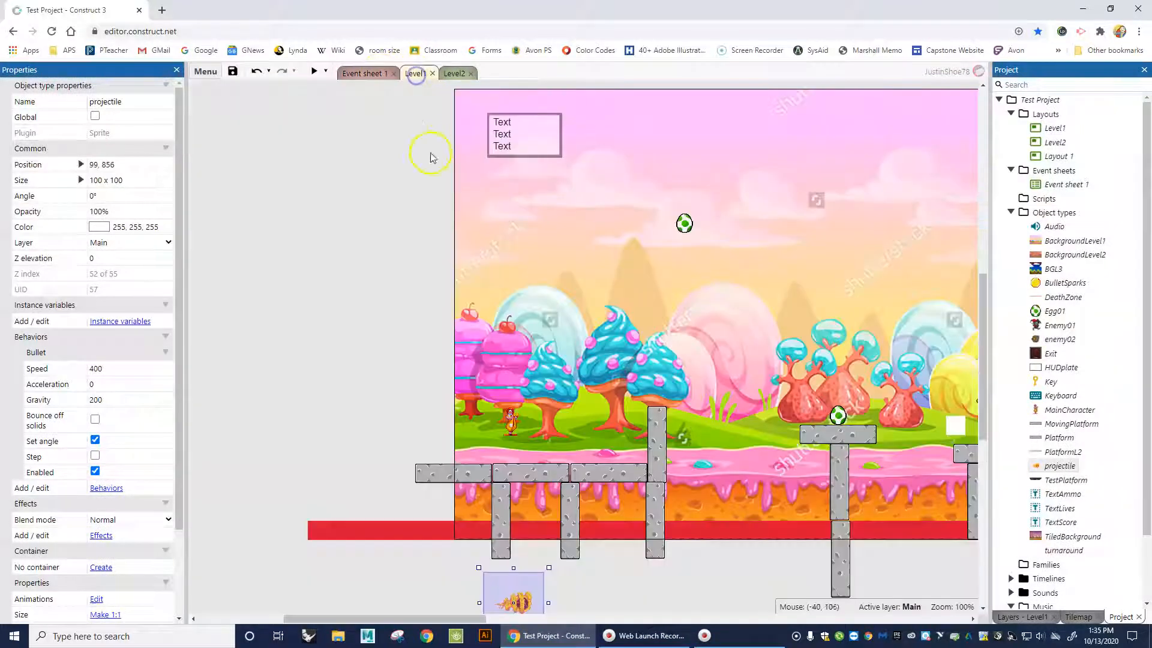
click(312, 71)
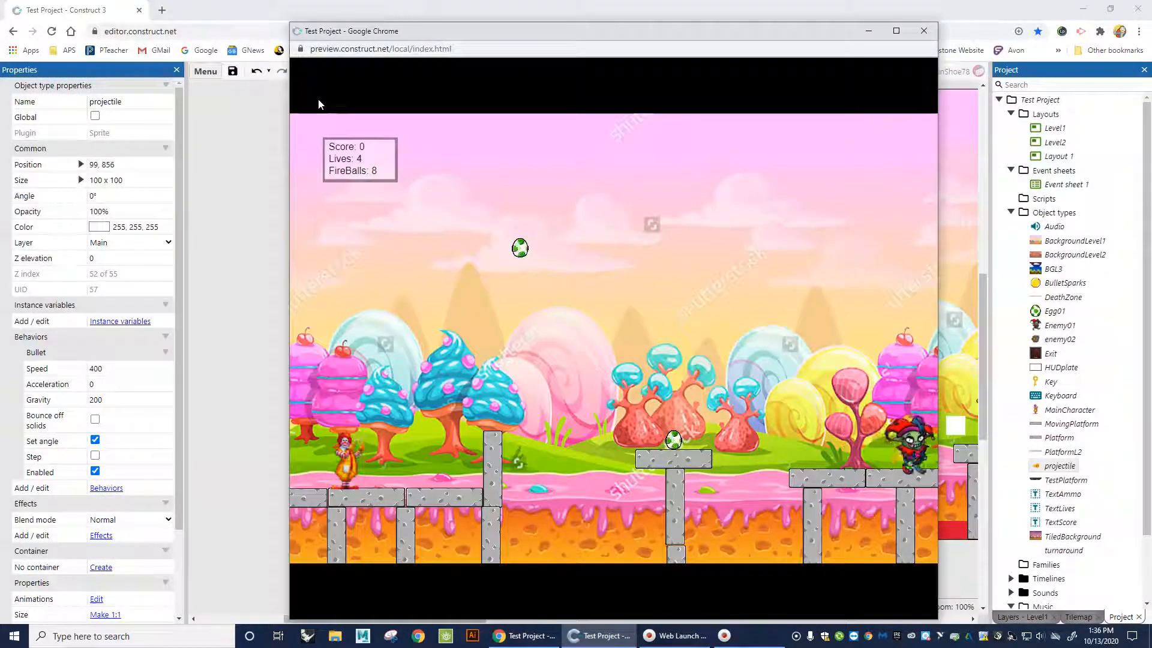
click(320, 105)
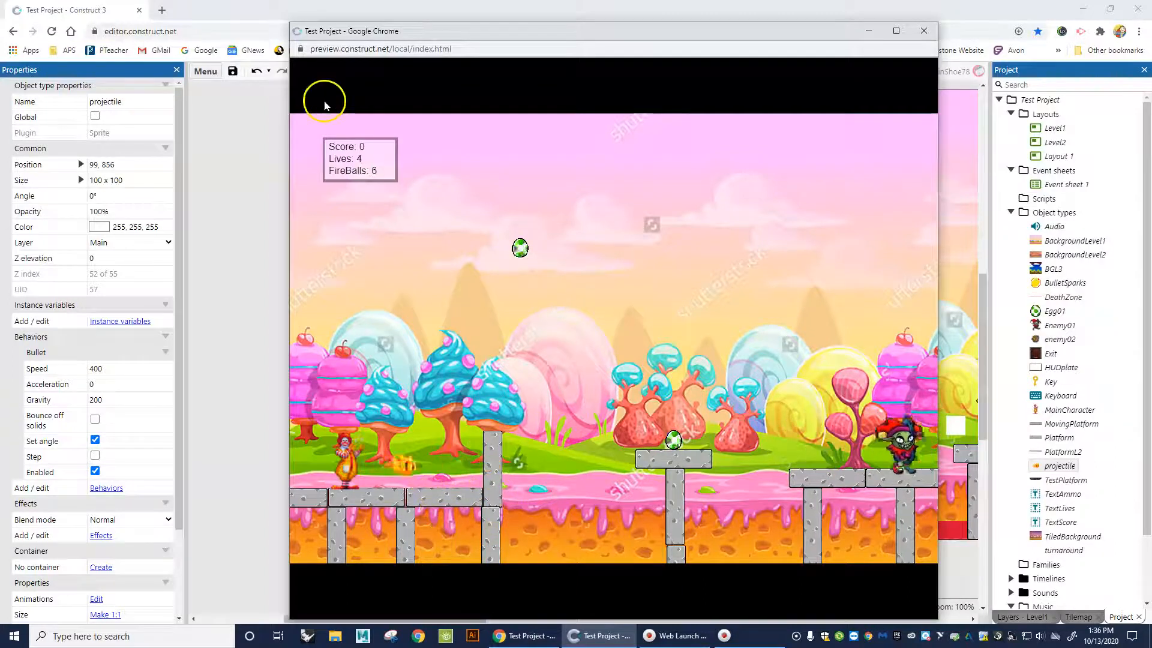
click(484, 486)
click(393, 501)
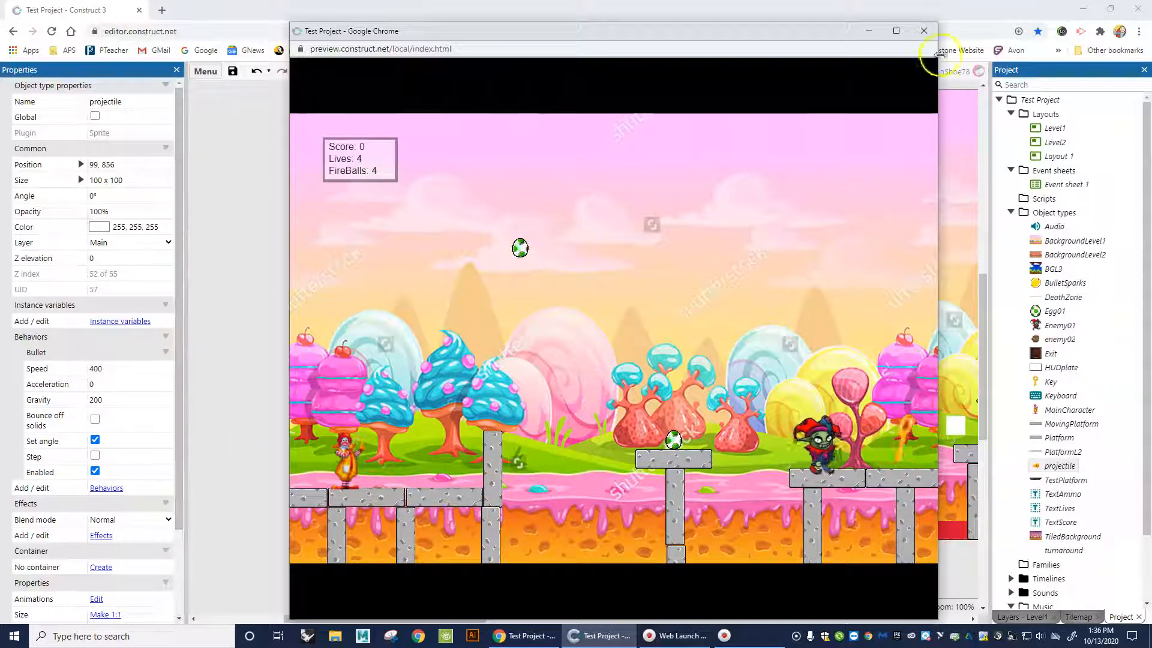
click(925, 33)
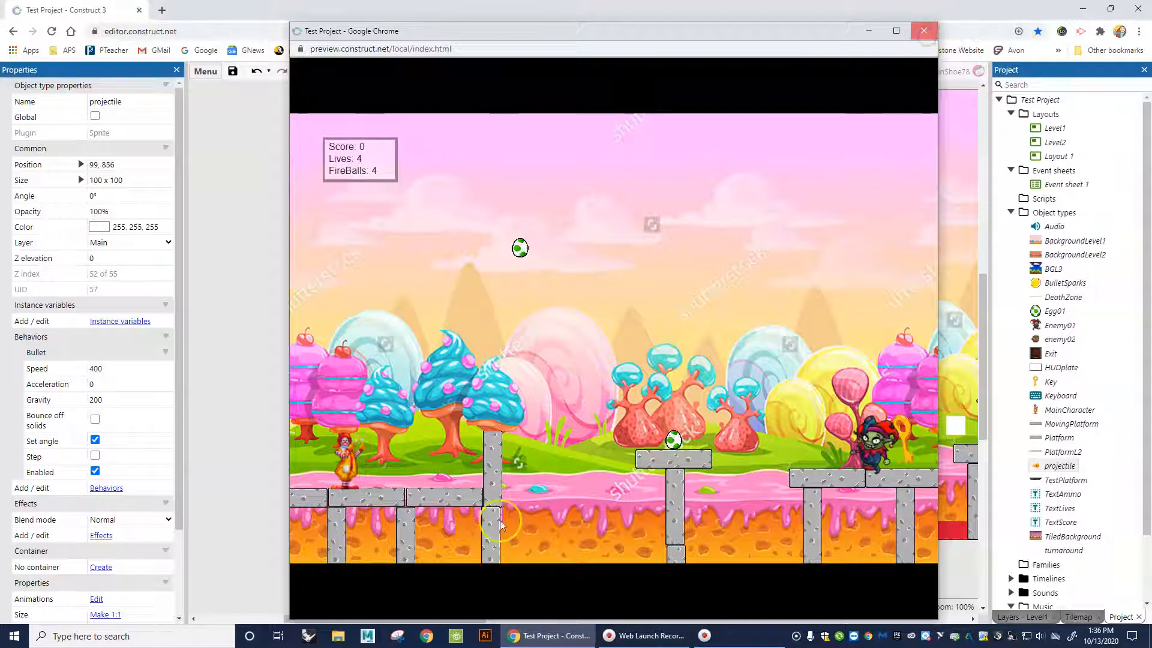